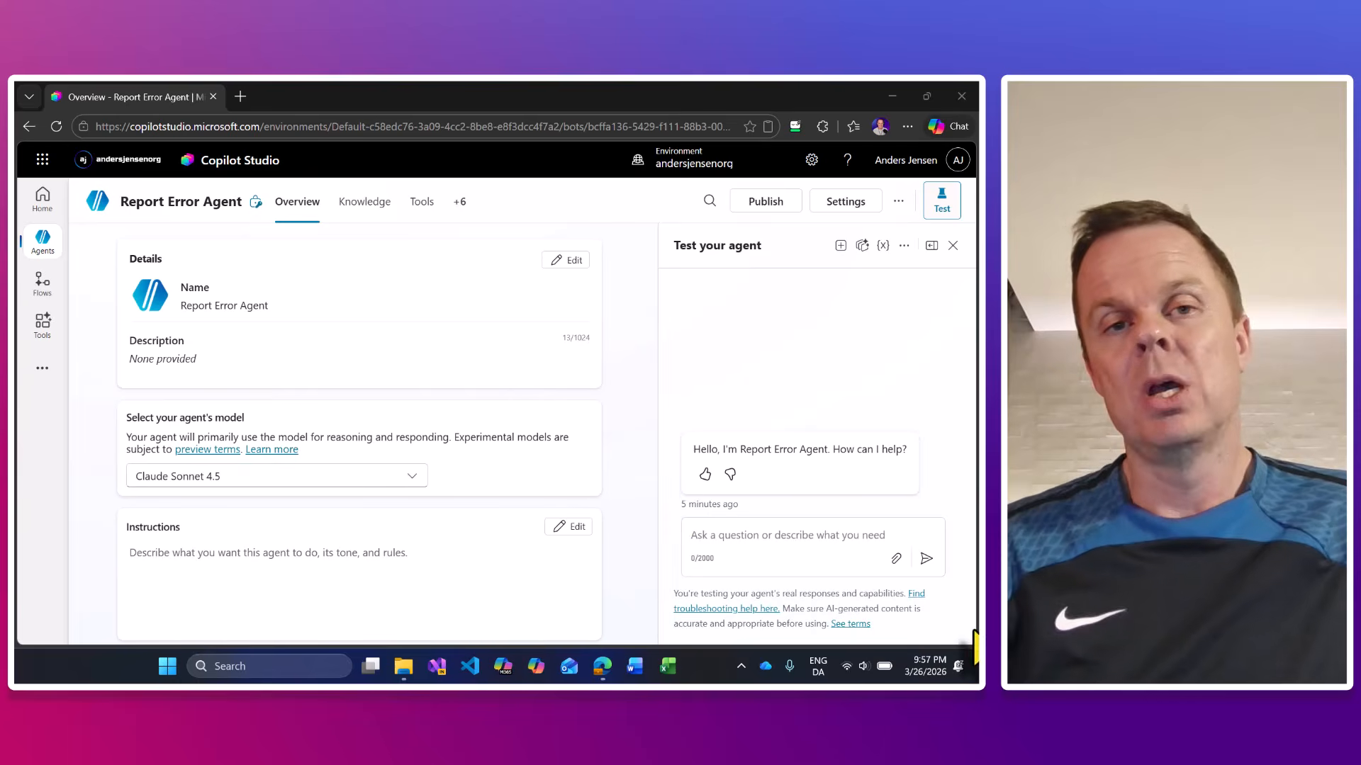
Step: Create a new blank topic in the Report Error Agent
click(461, 202)
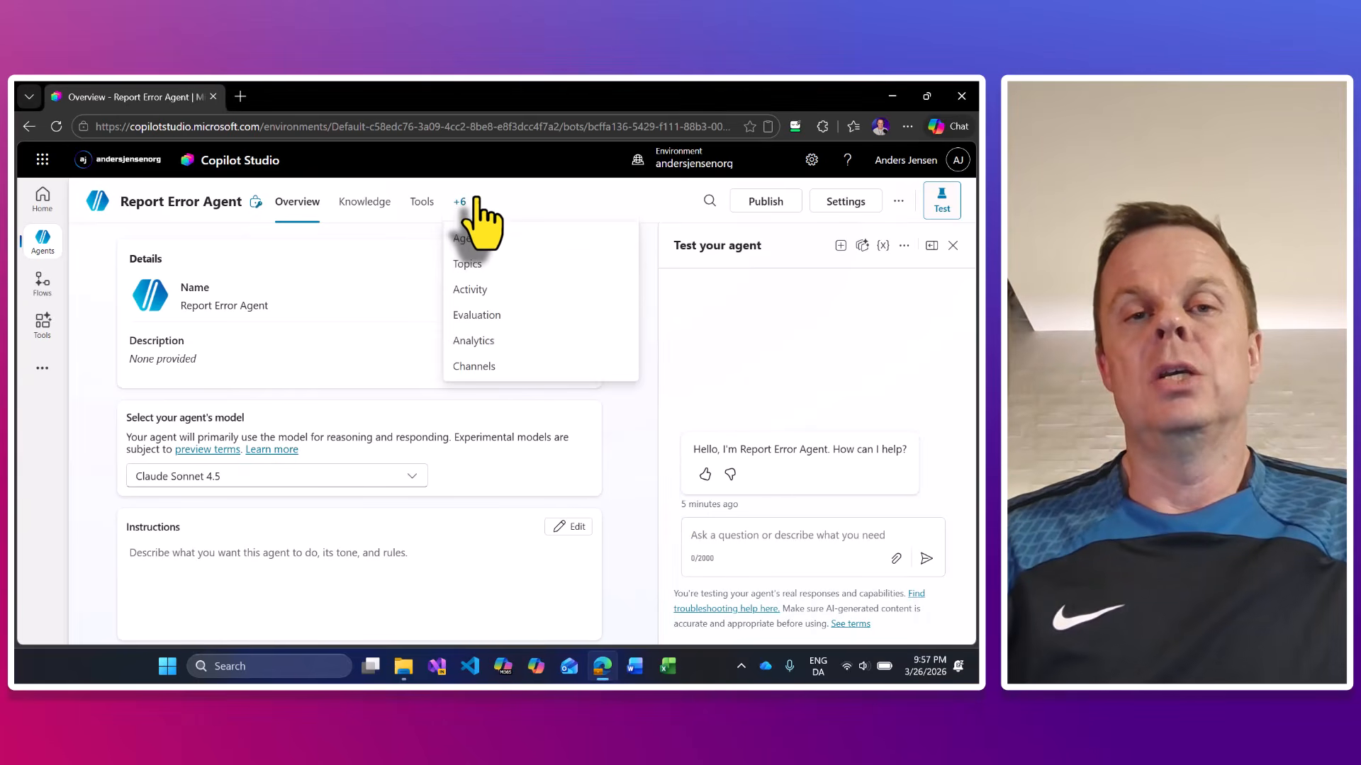
click(485, 272)
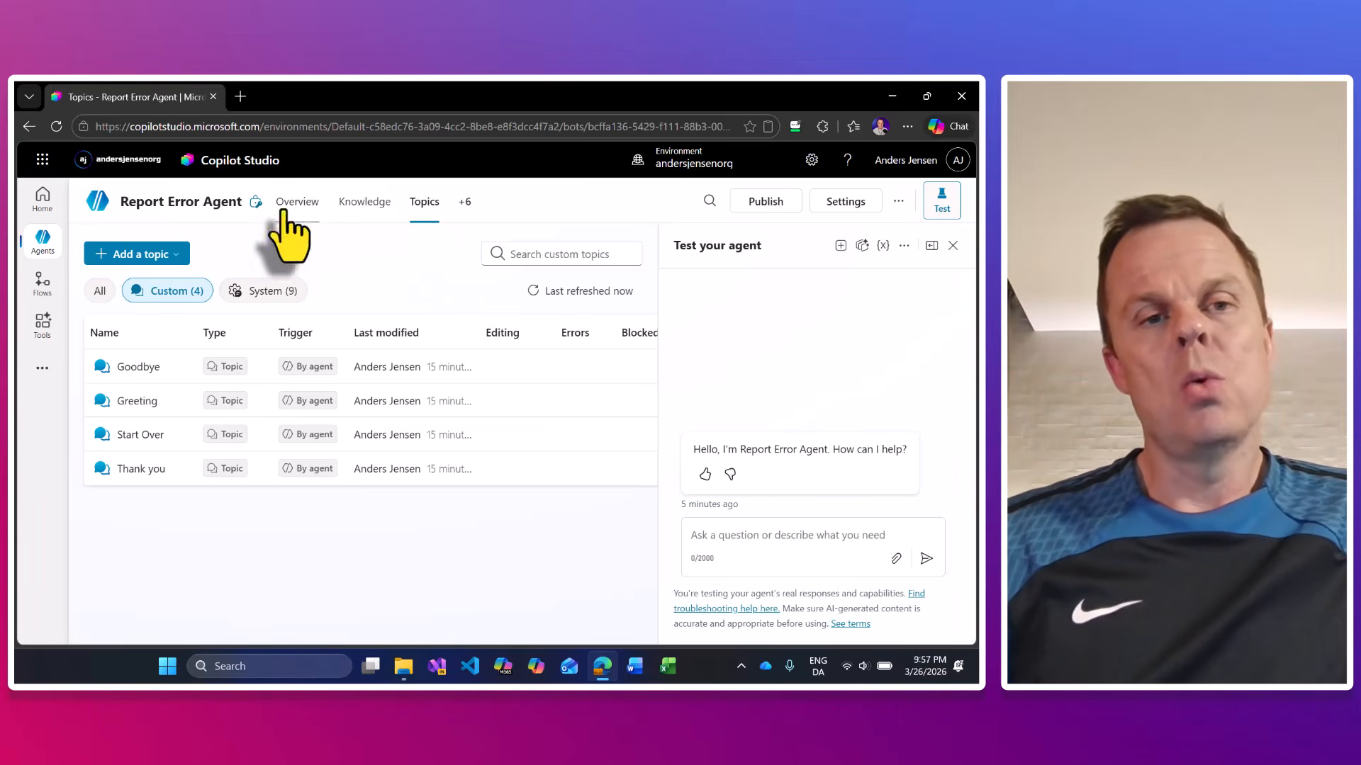
click(138, 257)
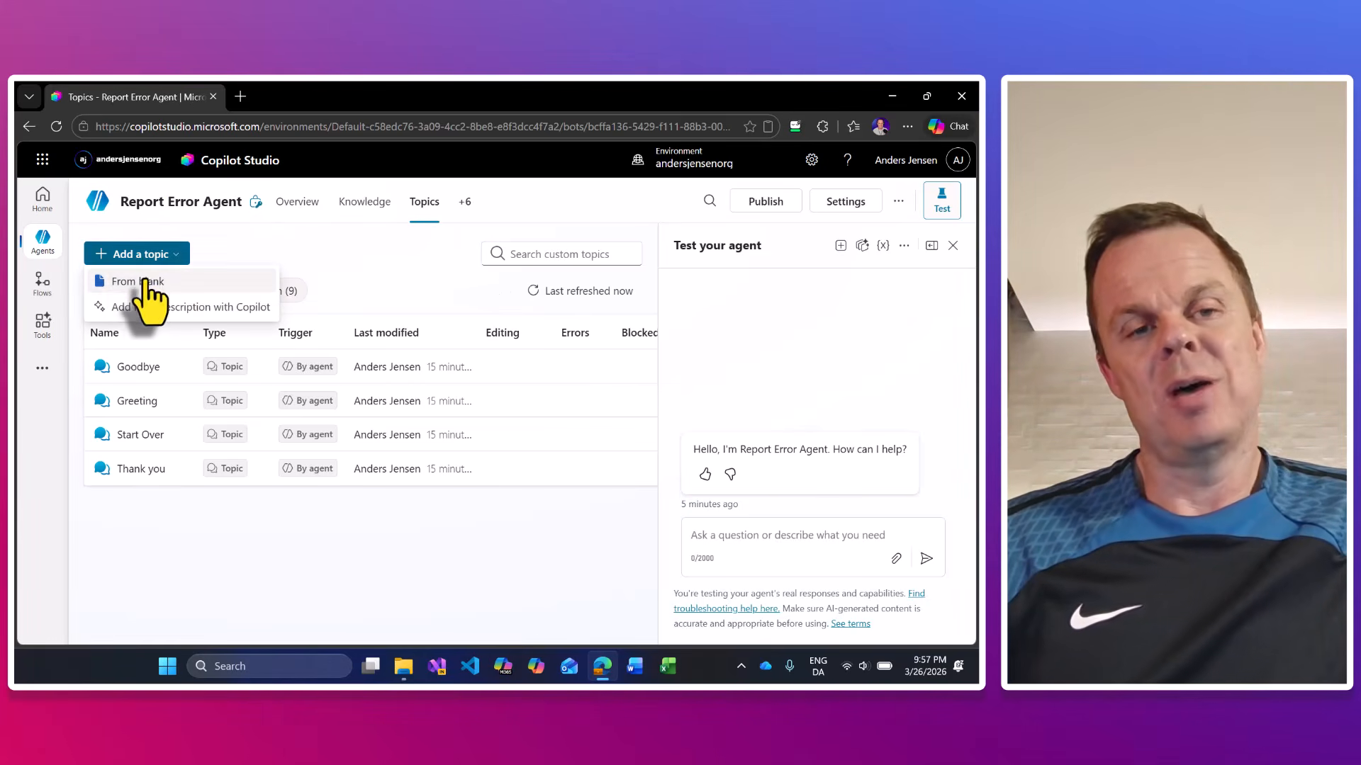
click(140, 280)
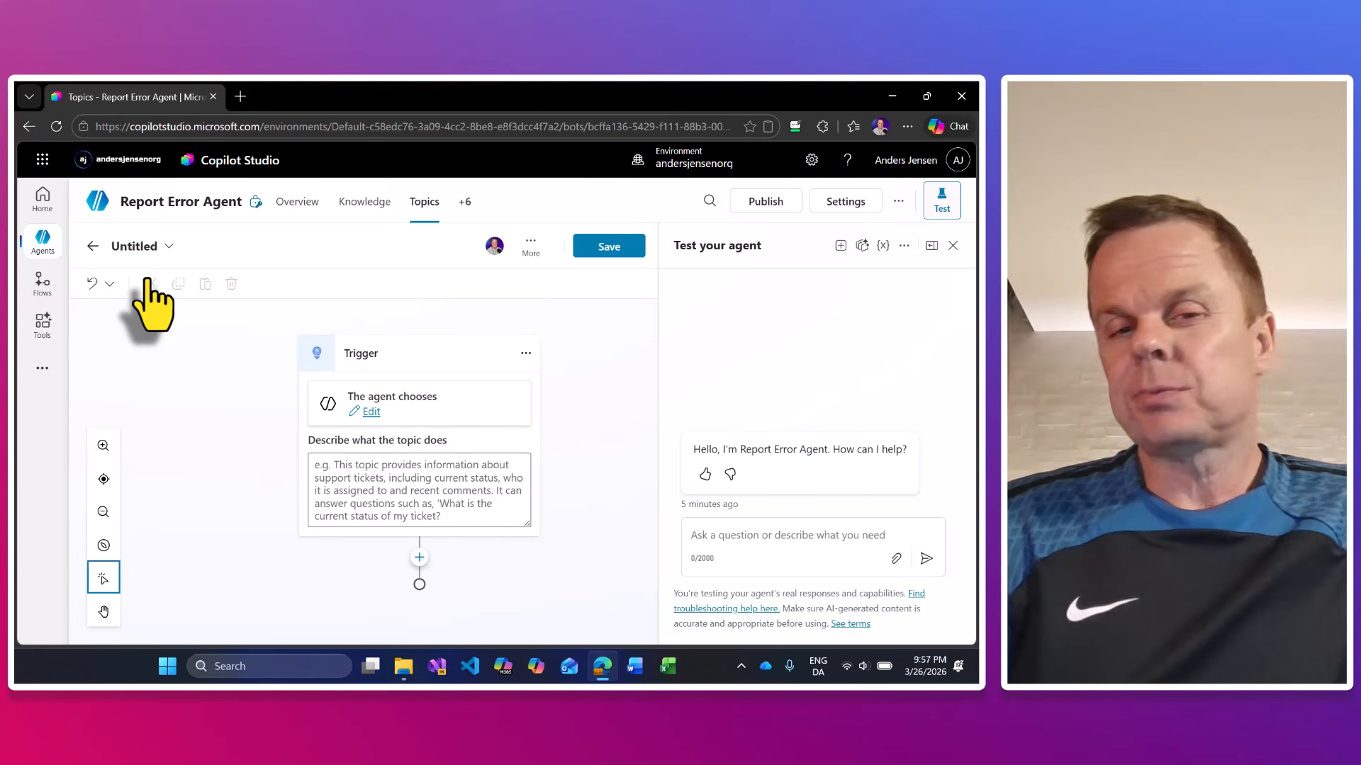
Step: Describe the topic as "This topic helps when the user wants to report an error." and name it Report Error
click(421, 496)
text(This tipic)
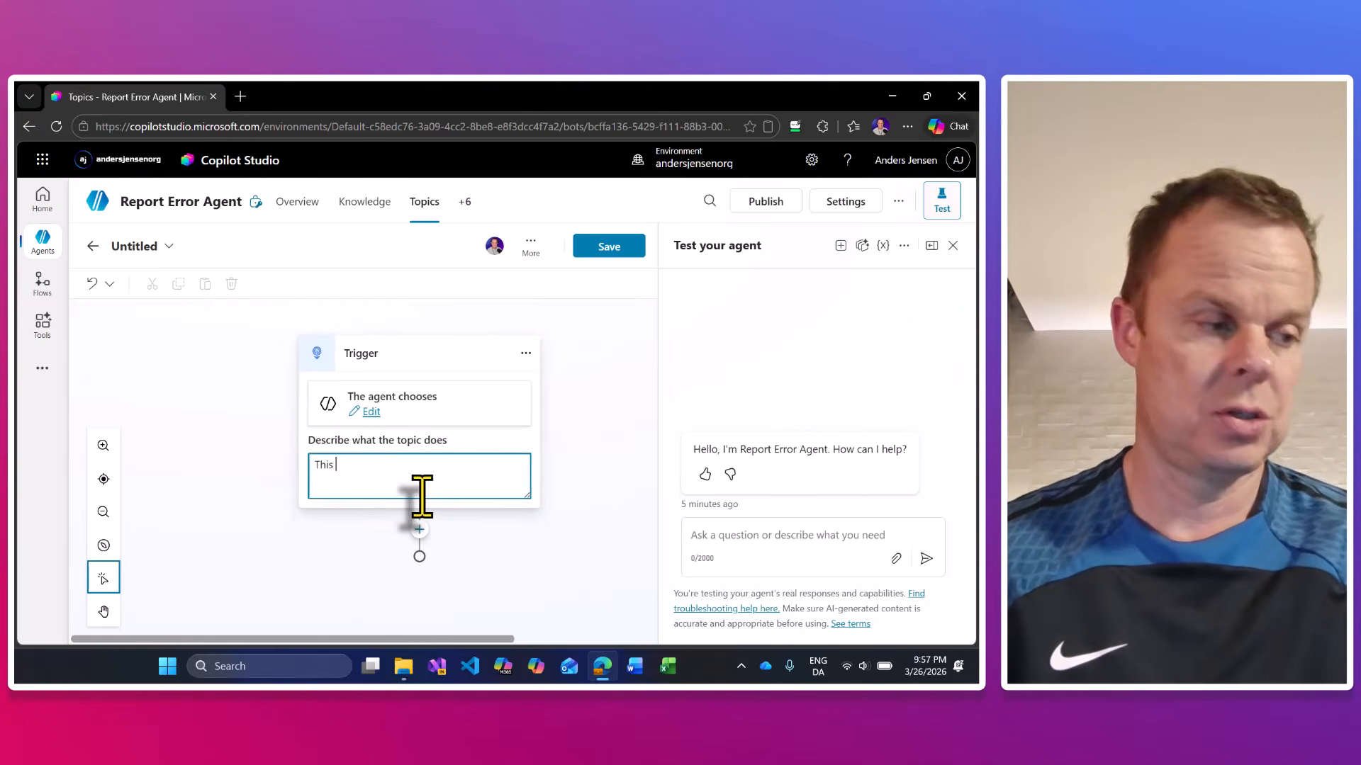
key(BackSpace)
key(BackSpace)
key(BackSpace)
key(BackSpace)
key(BackSpace)
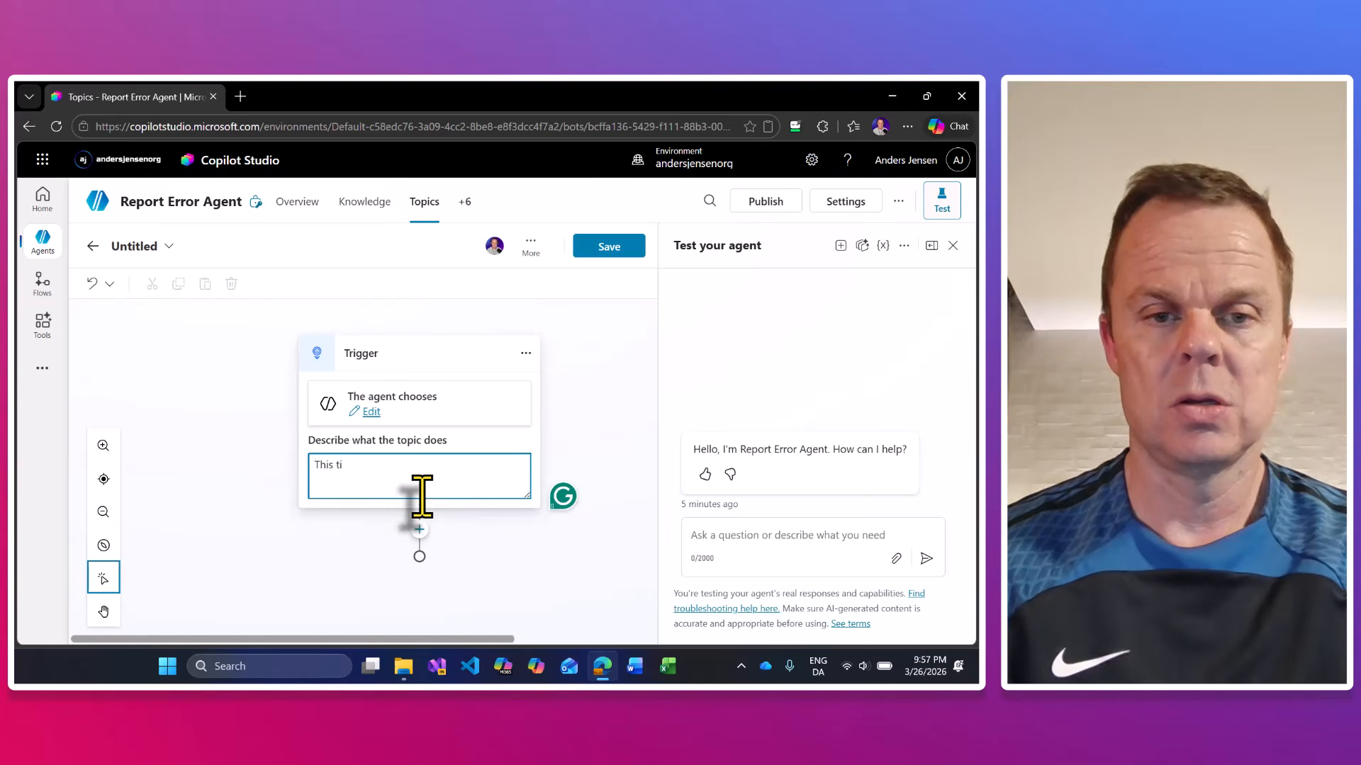
text(opic helps )
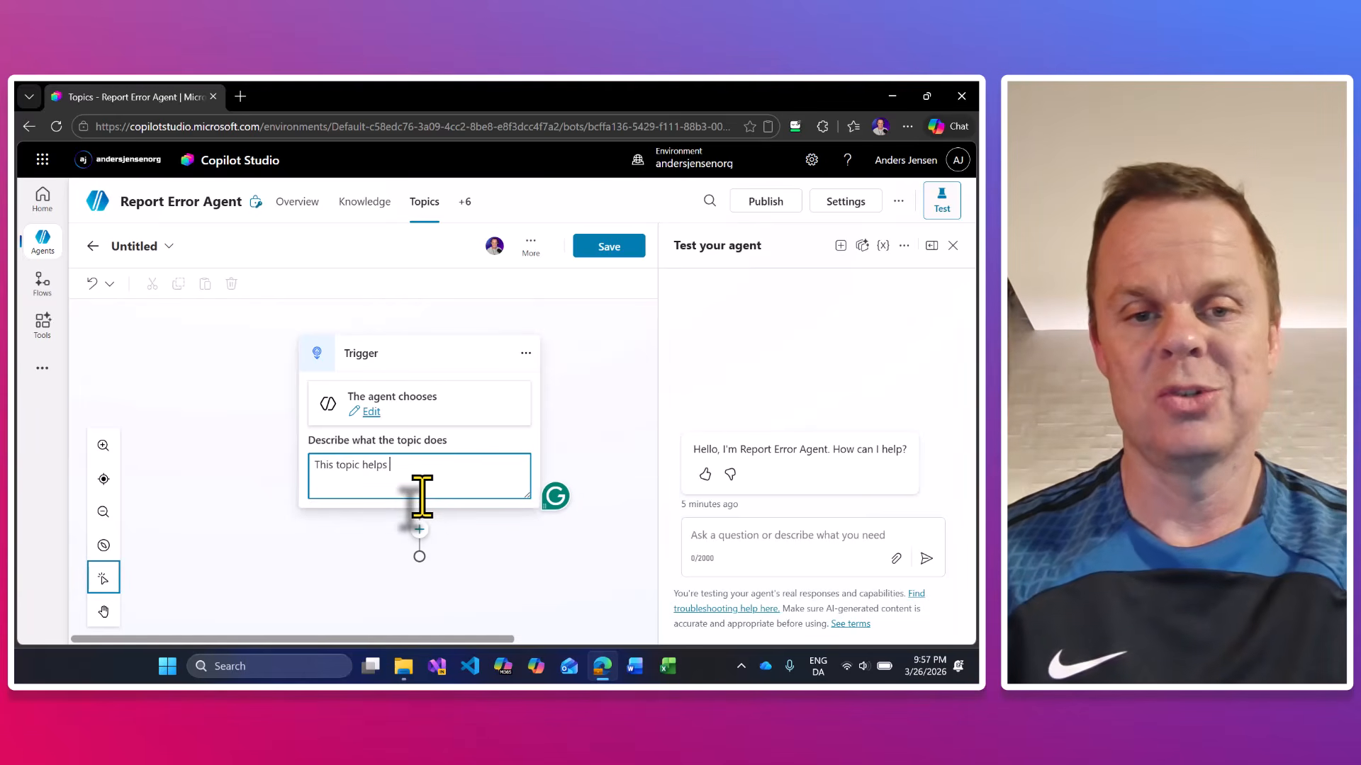
text(when the user )
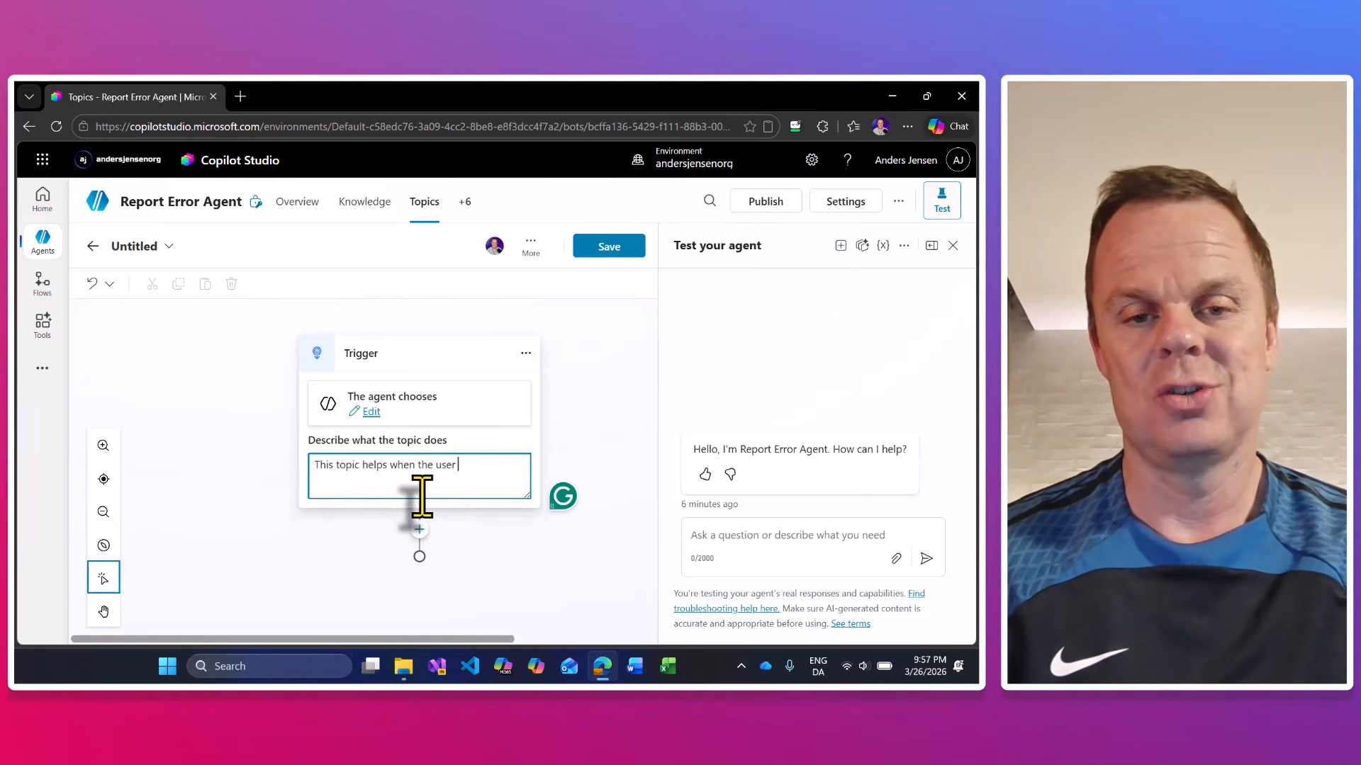
text(wants to report an error)
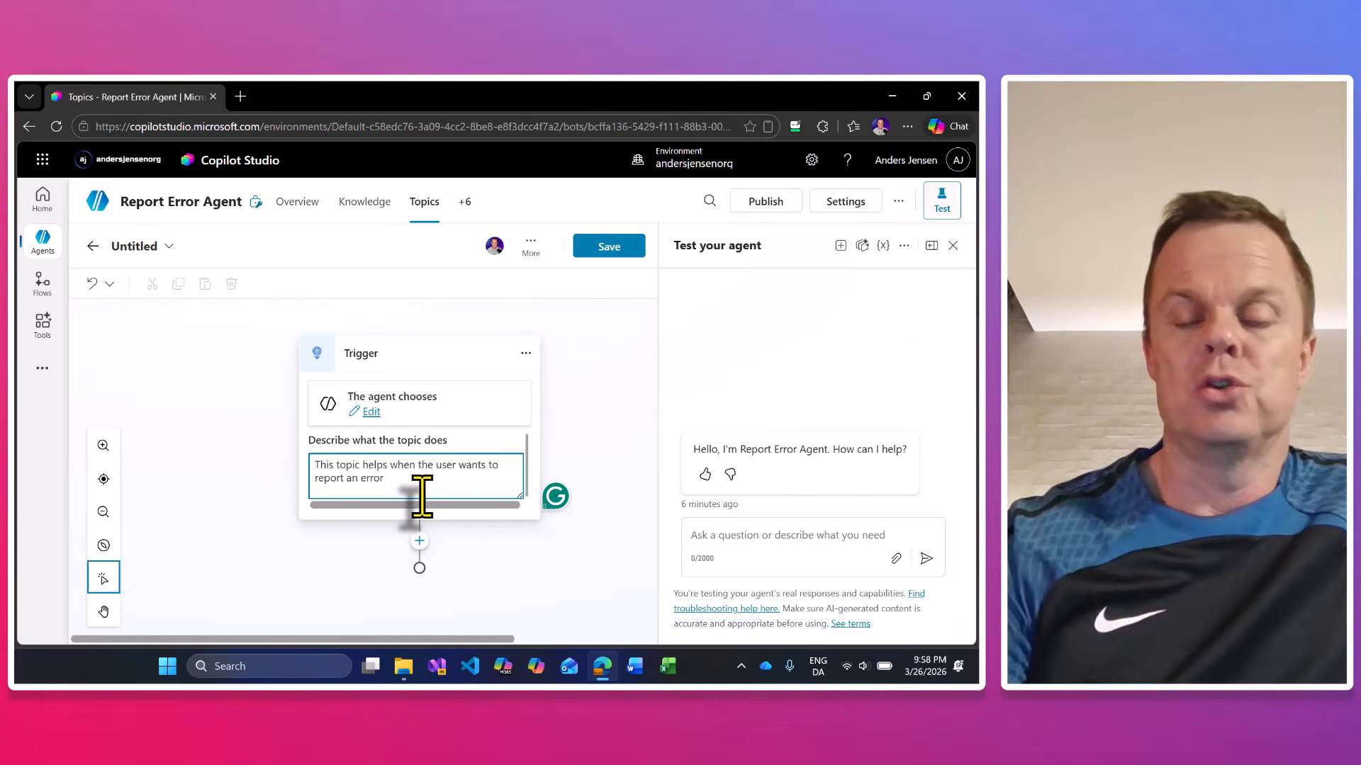
text(.)
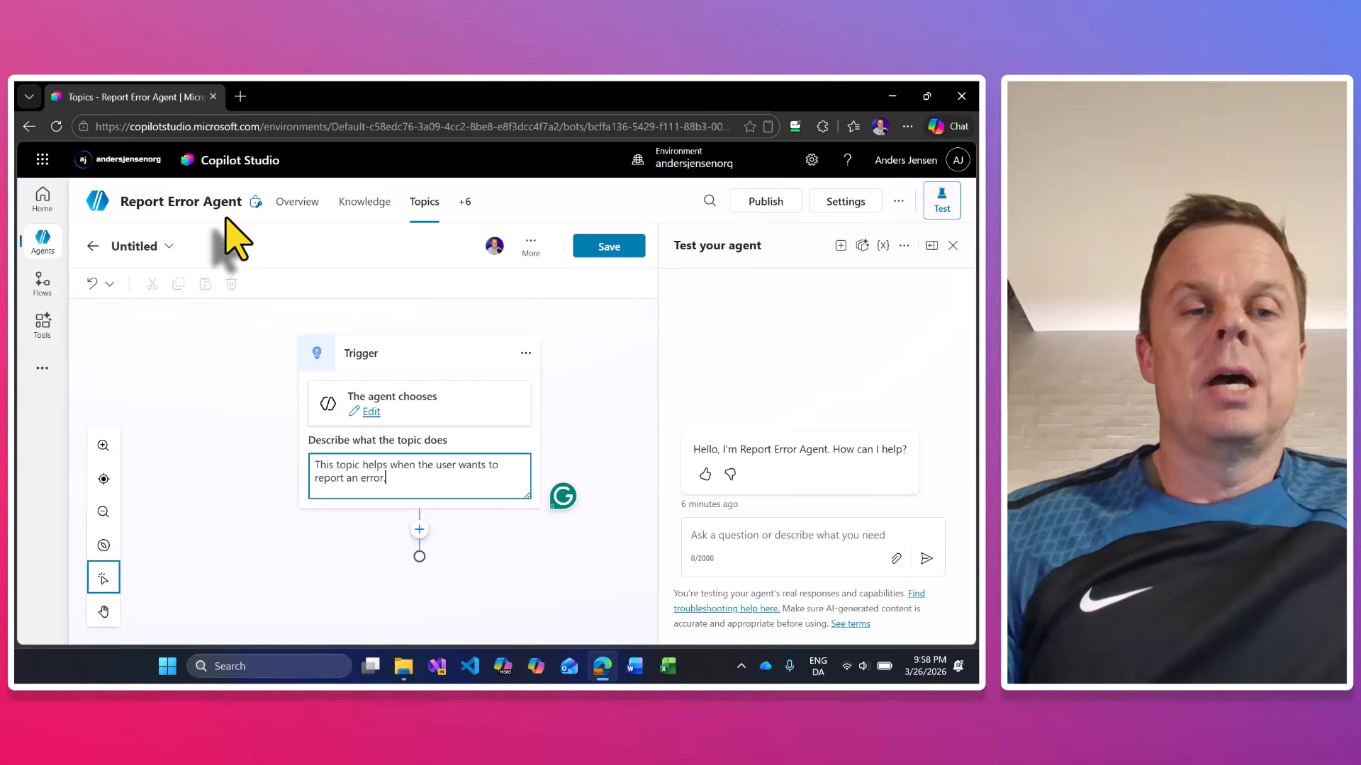
click(128, 247)
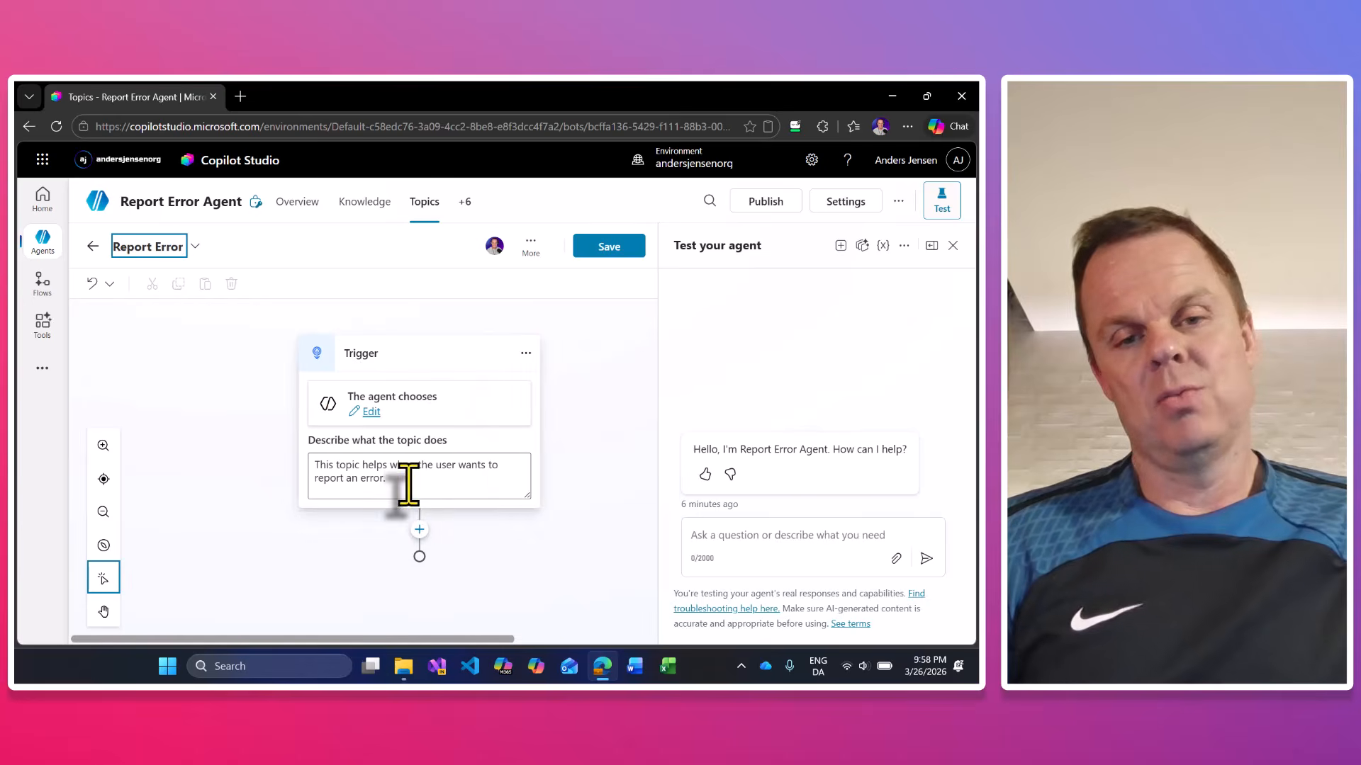
Step: Add a question node below the trigger with the message "Kindly attach your file."
click(419, 529)
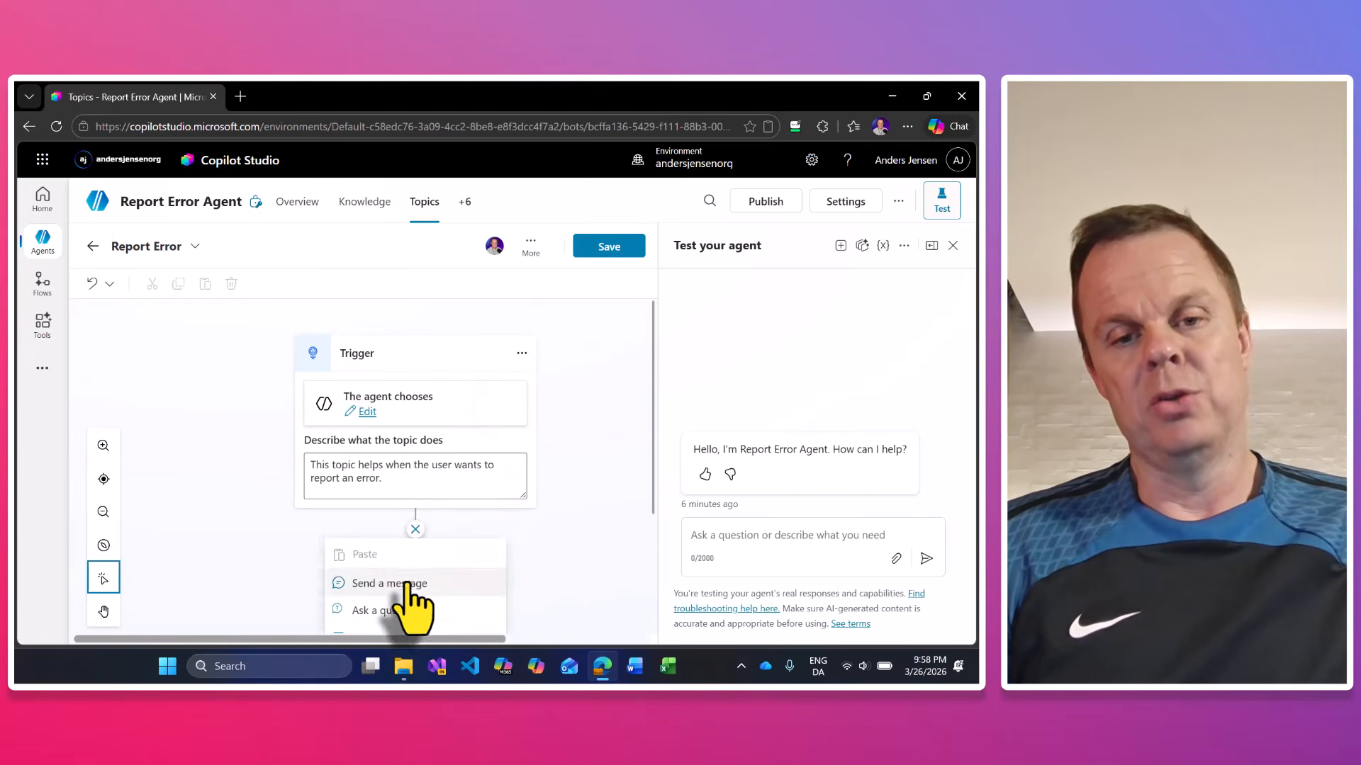
scroll(407, 609, down, 3)
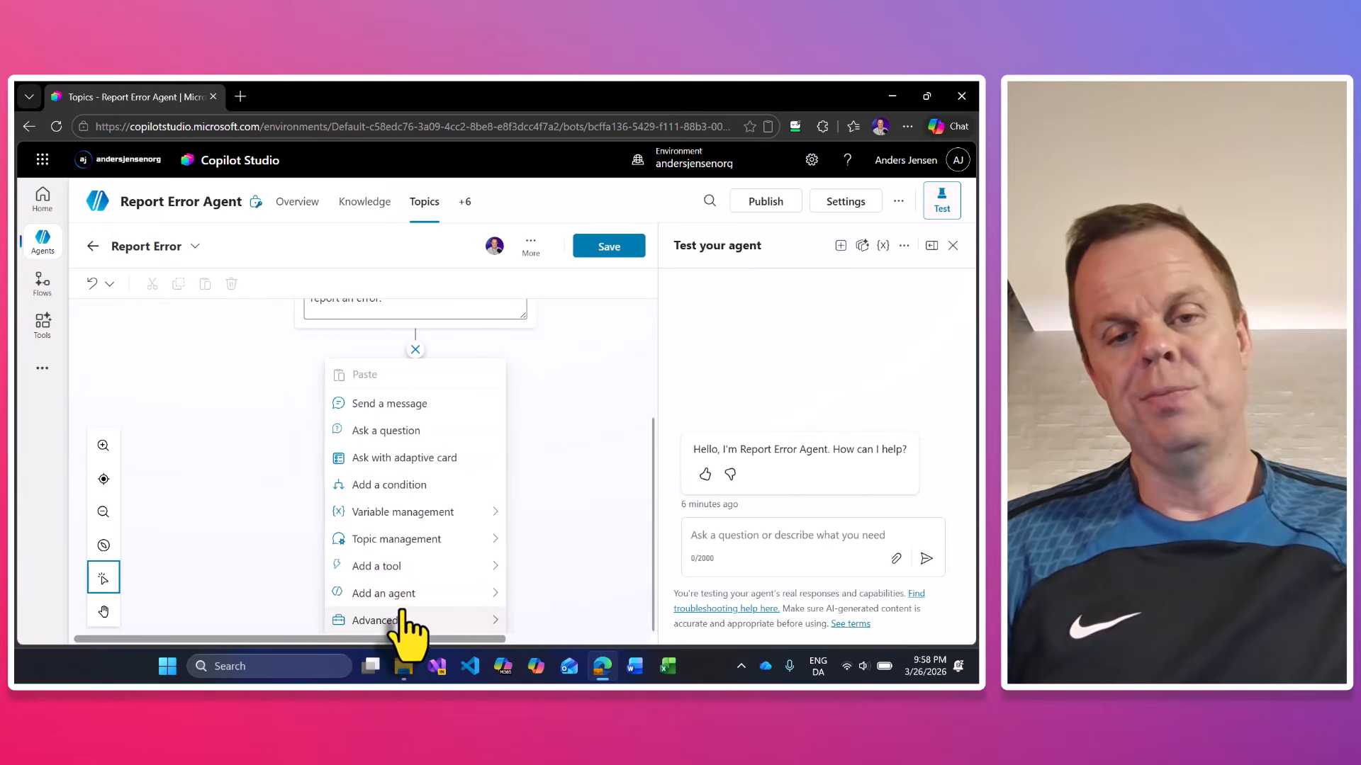
click(401, 433)
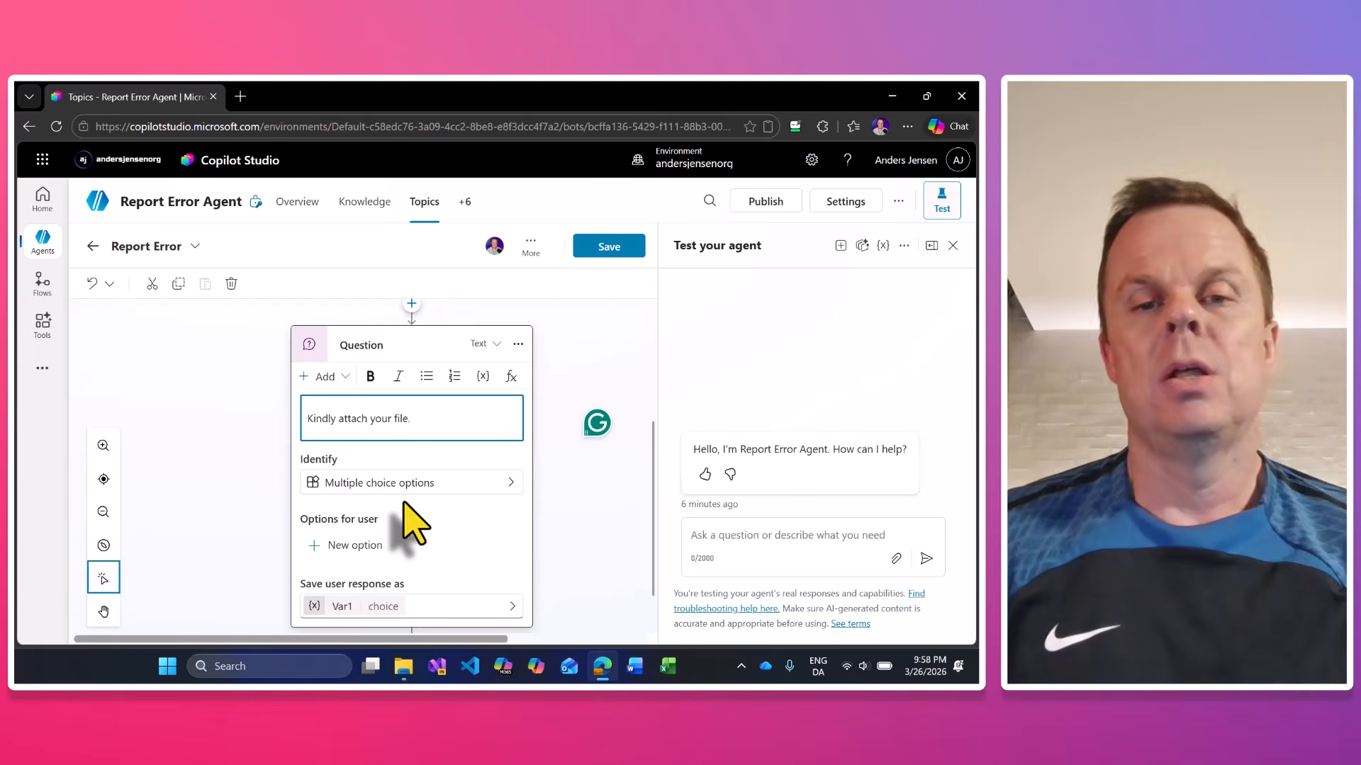
Step: Set the question to identify a File entity in the user's response
click(402, 494)
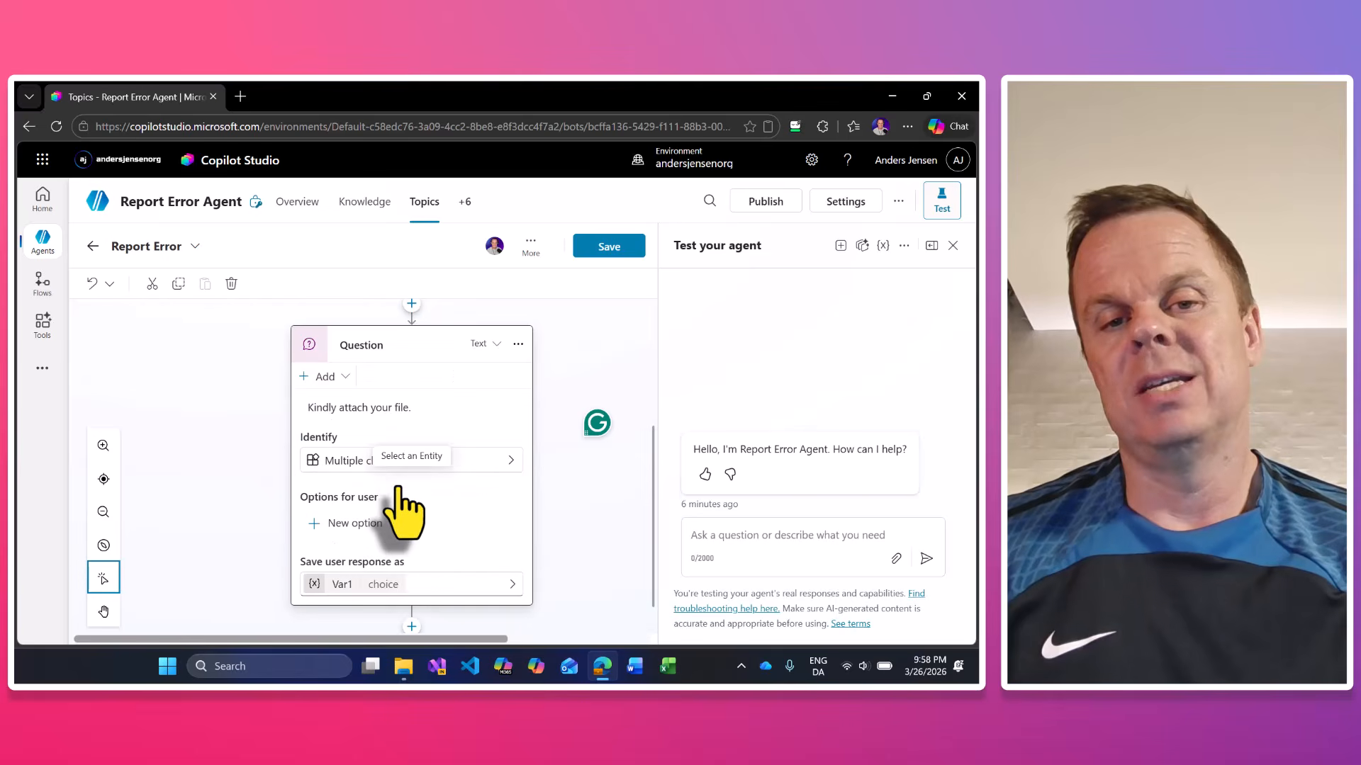
click(399, 465)
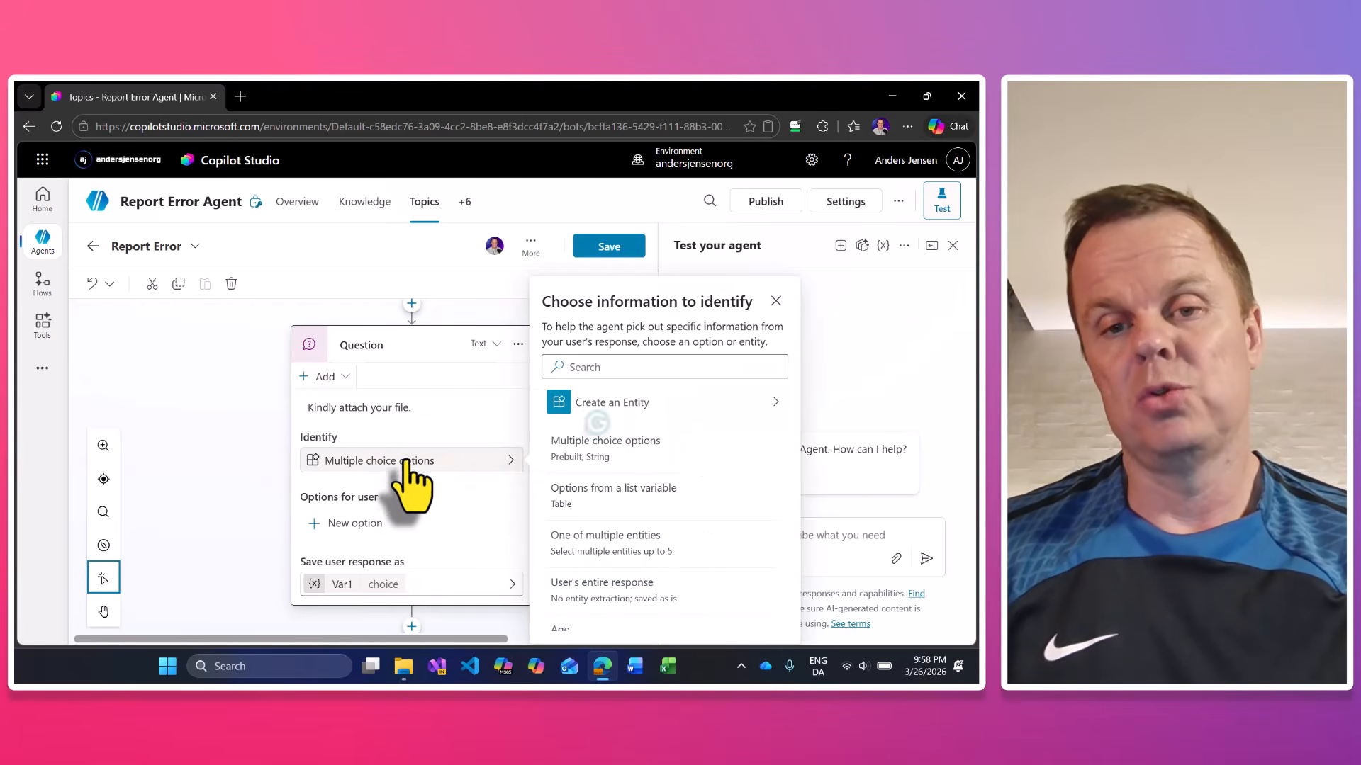
scroll(616, 560, down, 5)
scroll(611, 549, down, 7)
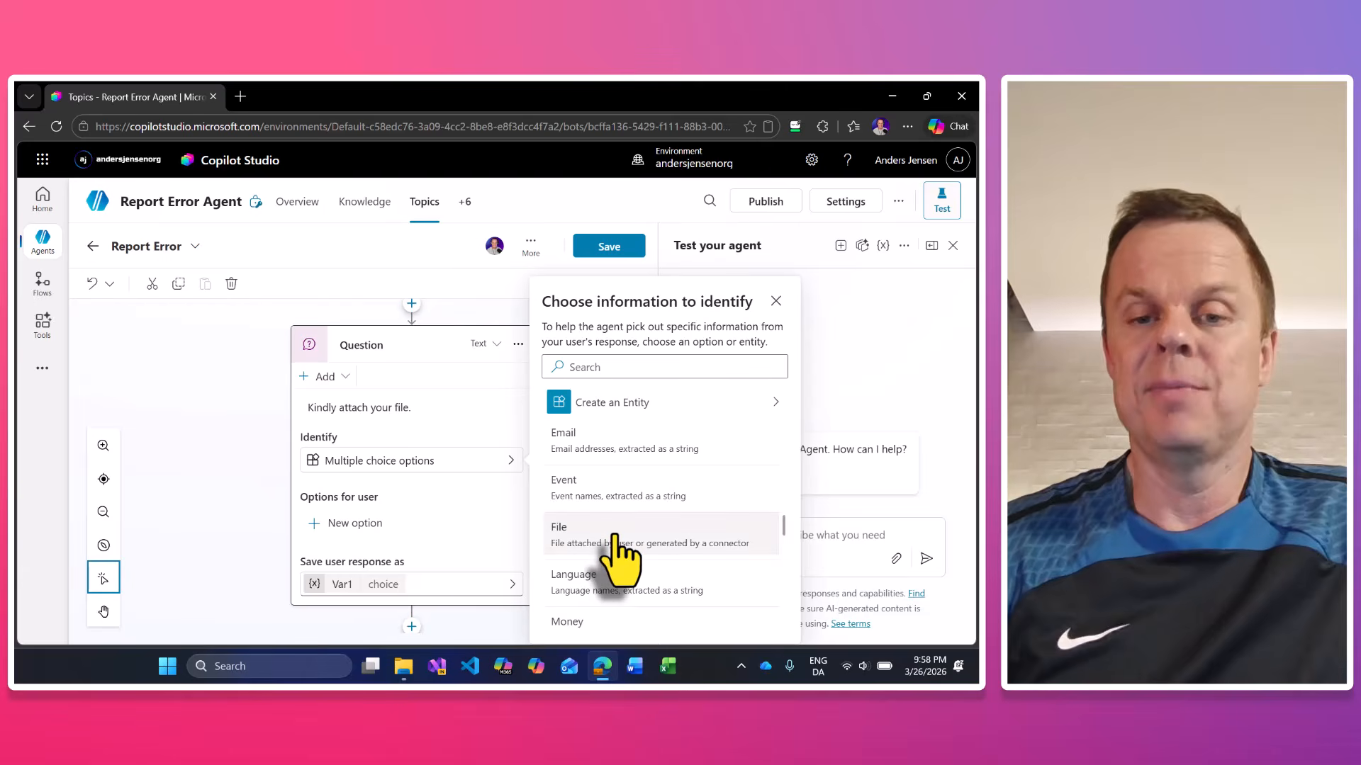
click(620, 539)
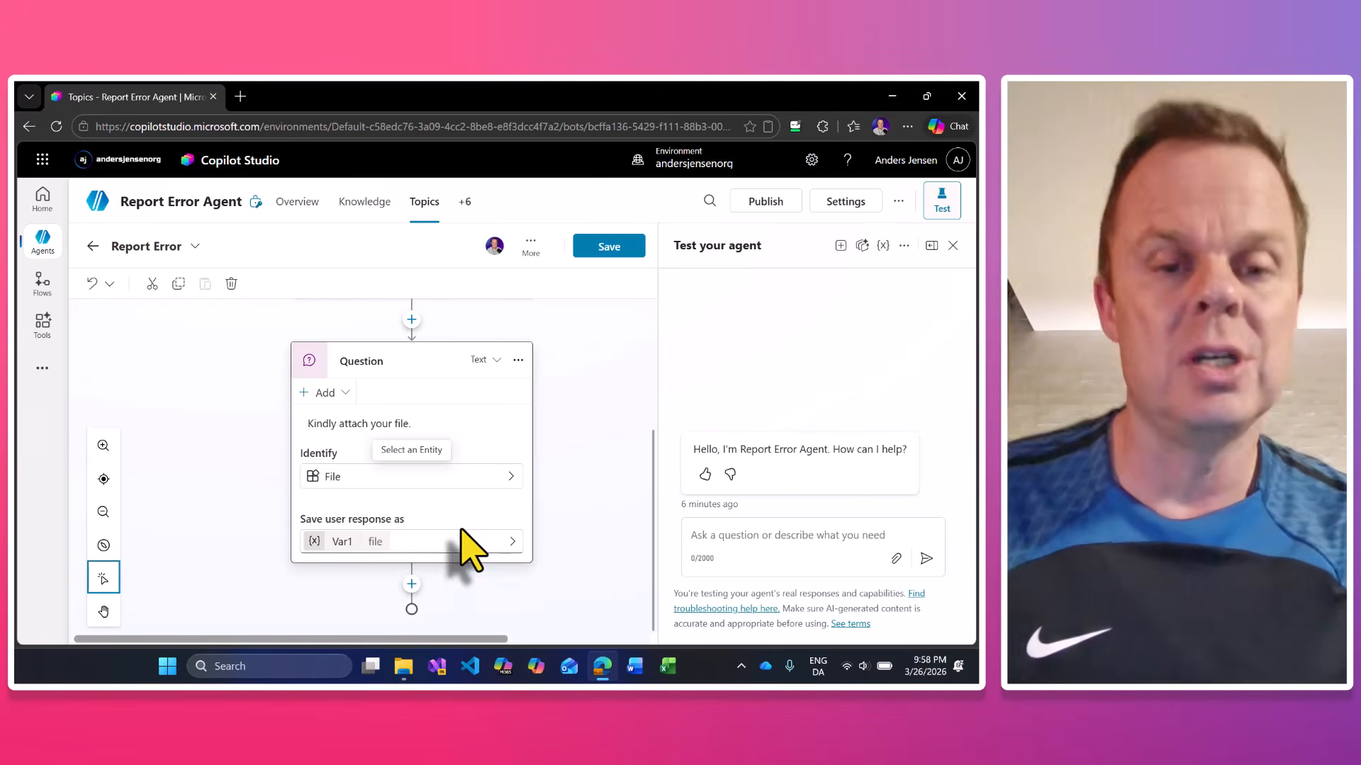
Step: Rename the variable that stores the question's response to Screenshot
click(348, 542)
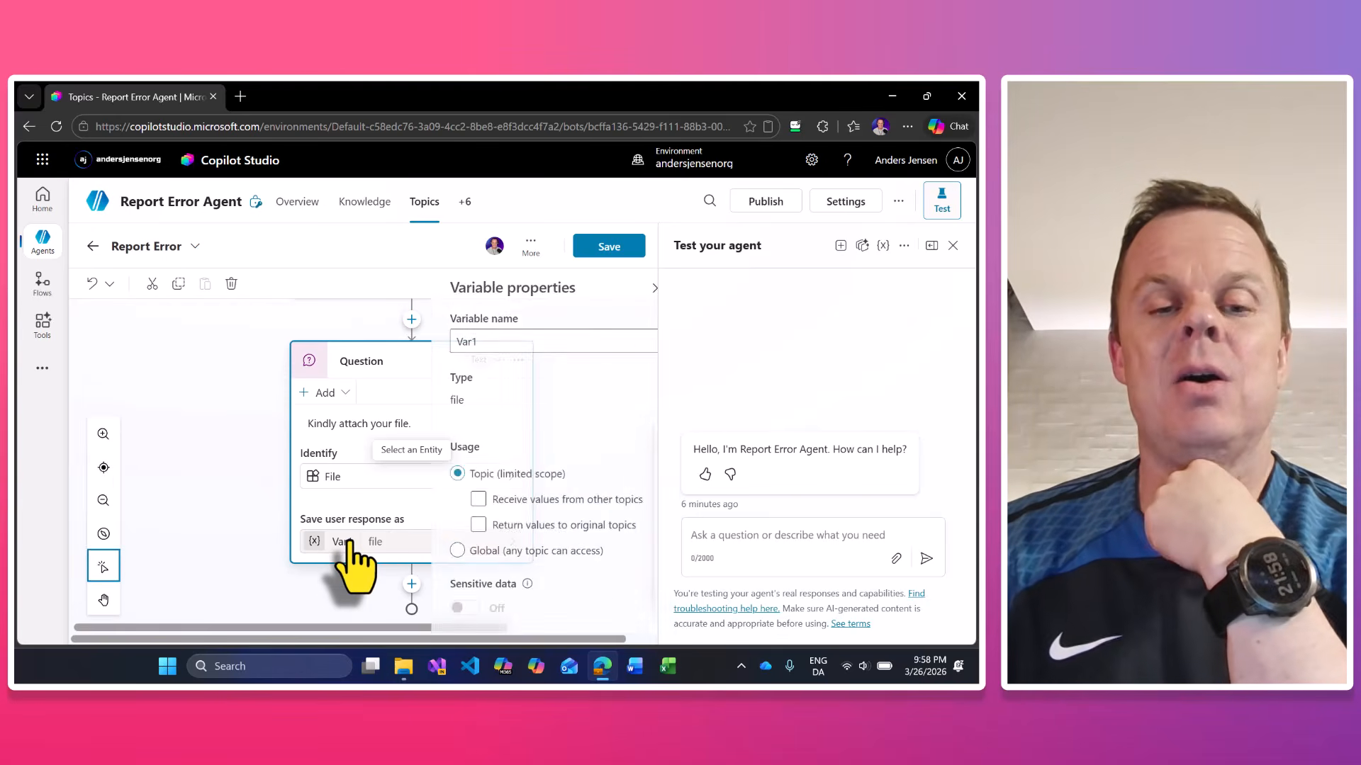
click(467, 345)
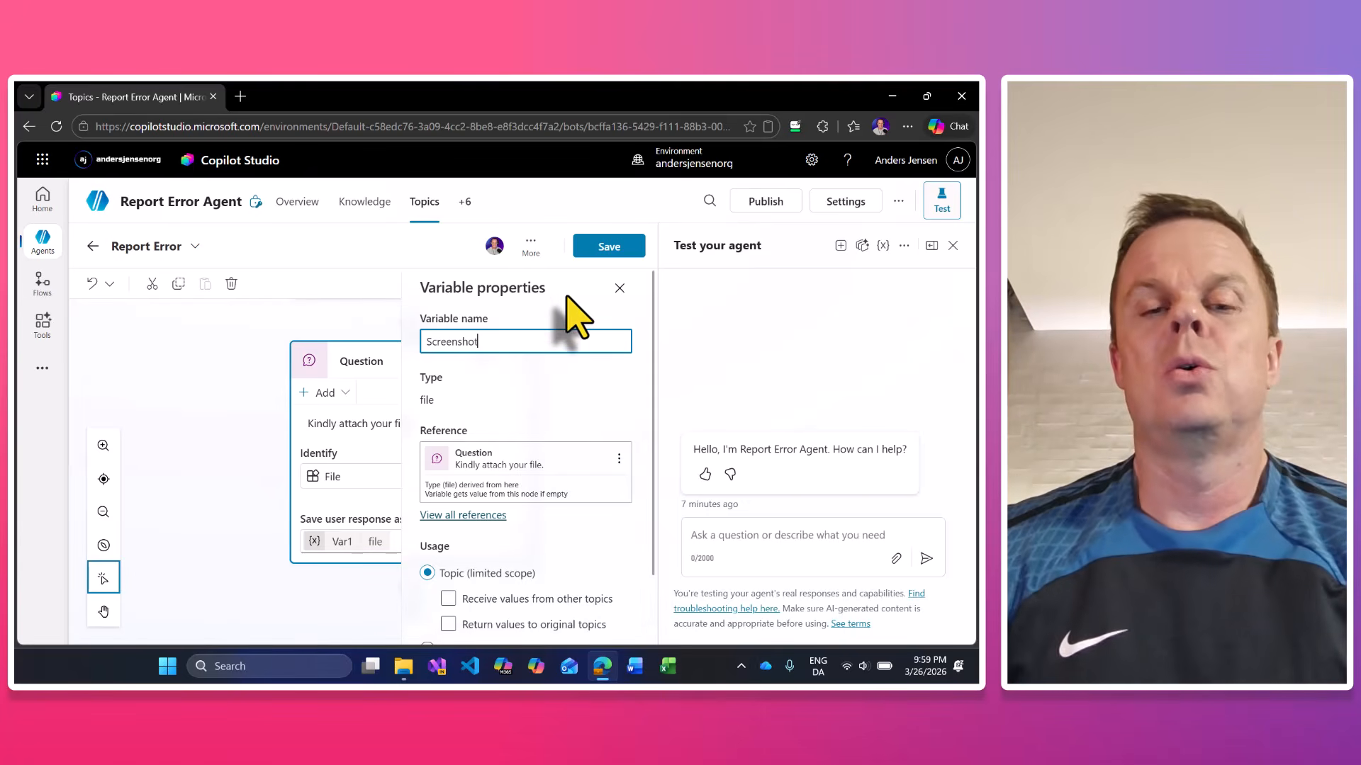
click(378, 316)
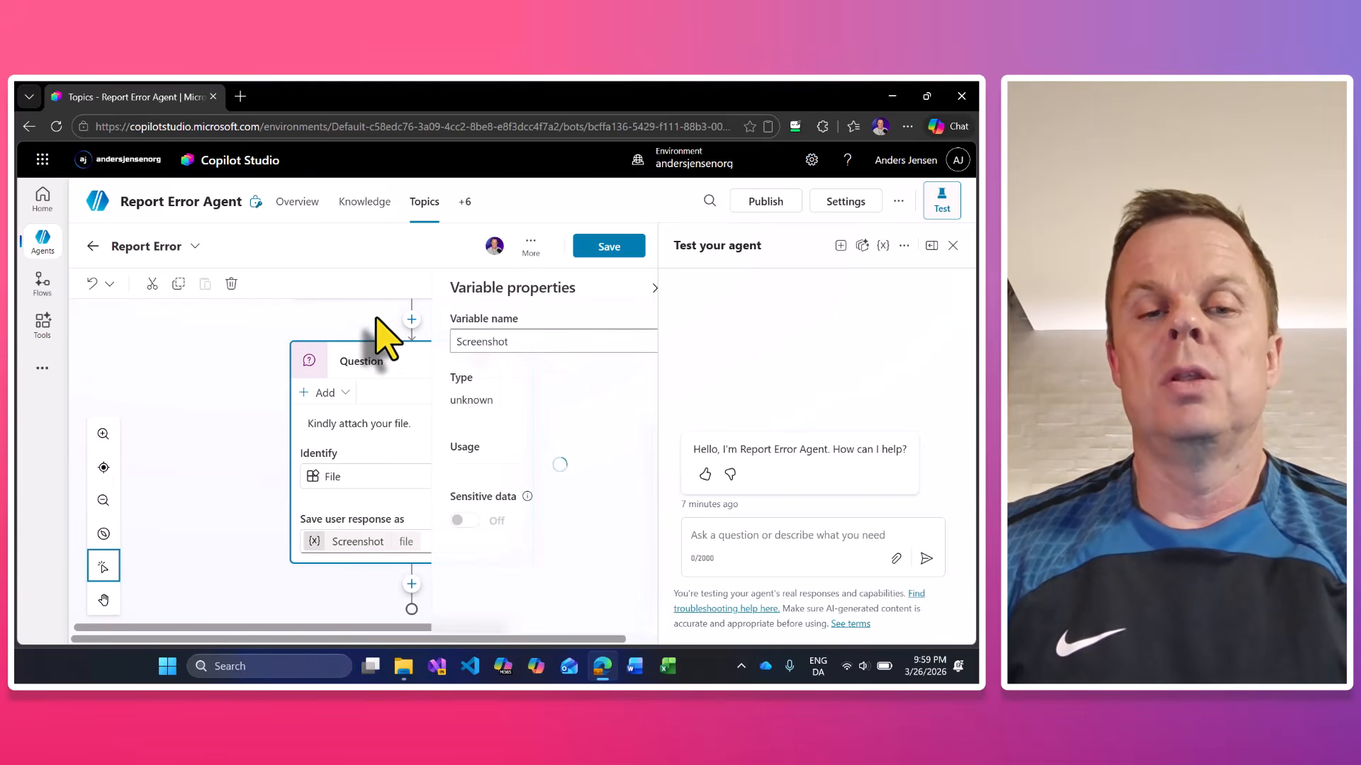
click(633, 287)
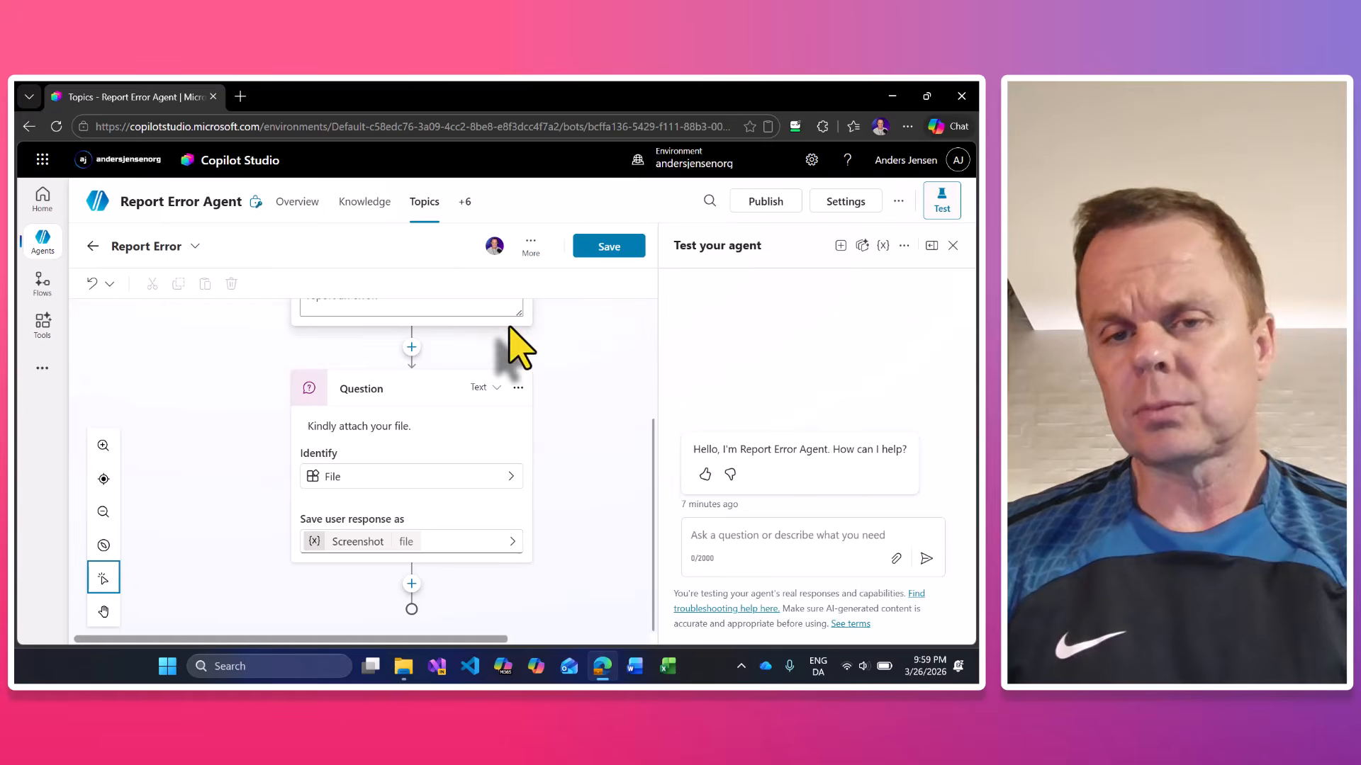
Step: Enable Include file metadata in the question node's entity recognition properties
click(518, 388)
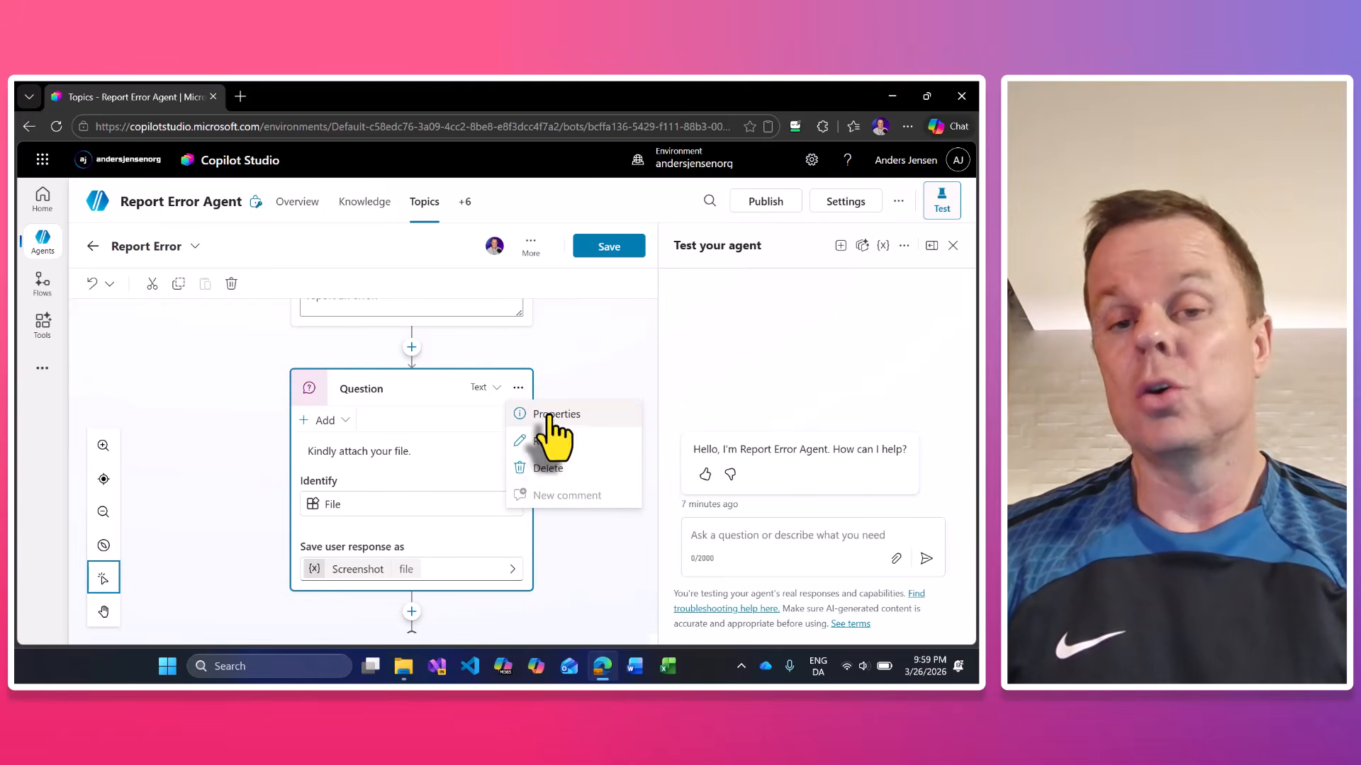
click(549, 415)
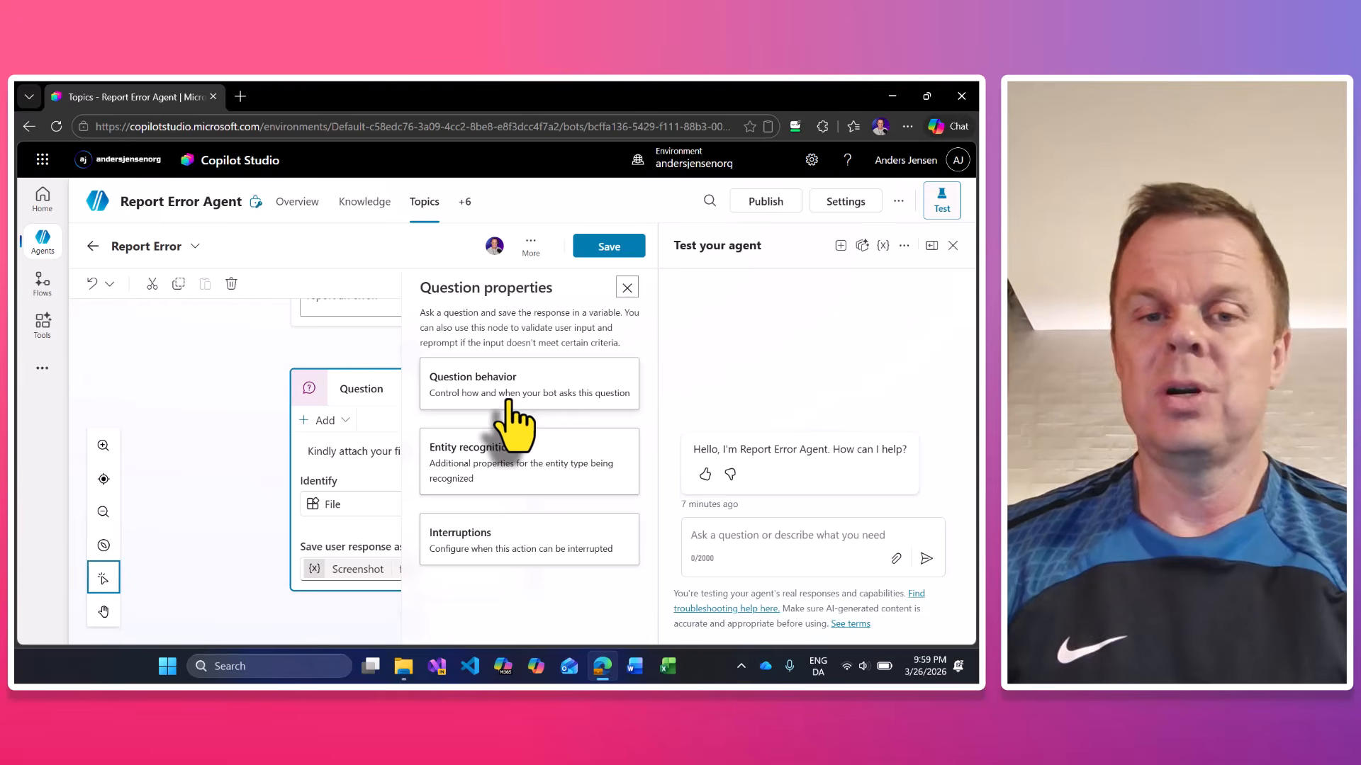
click(473, 460)
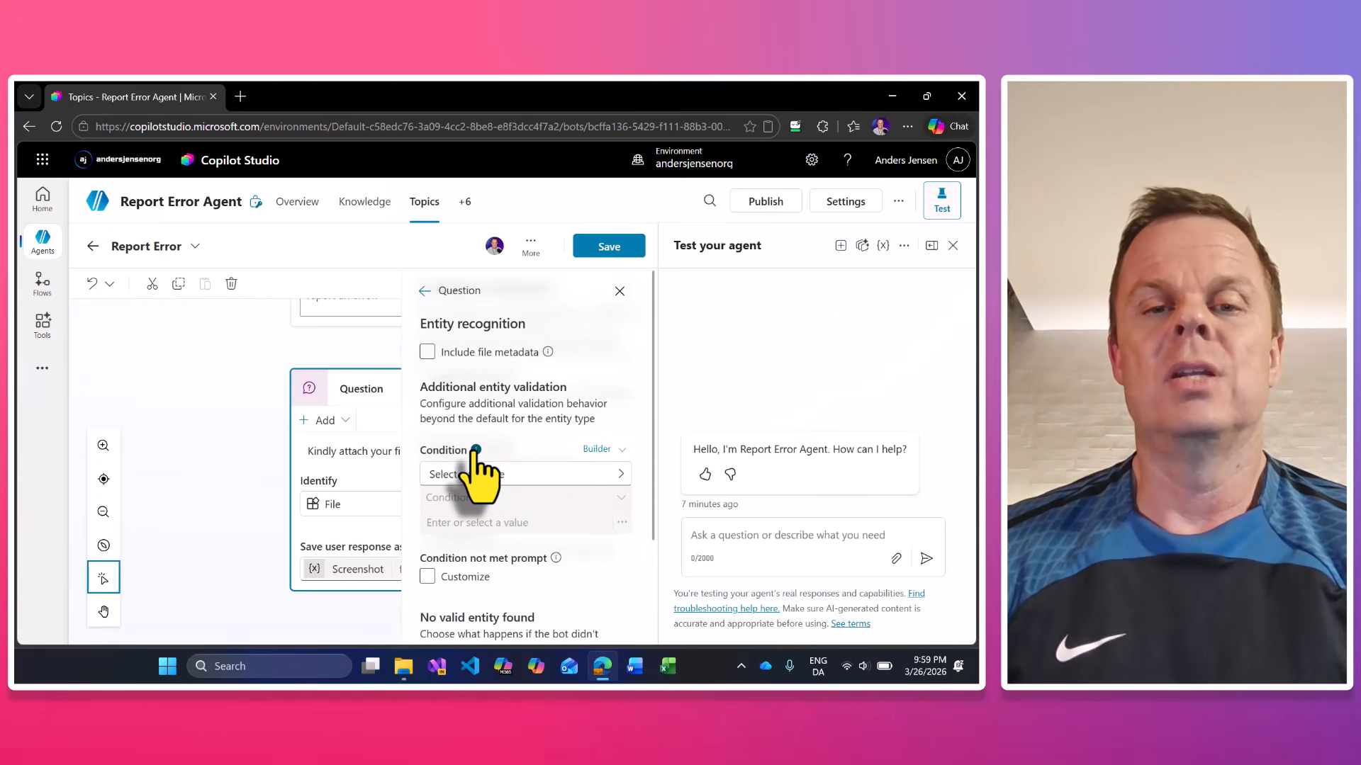
click(427, 352)
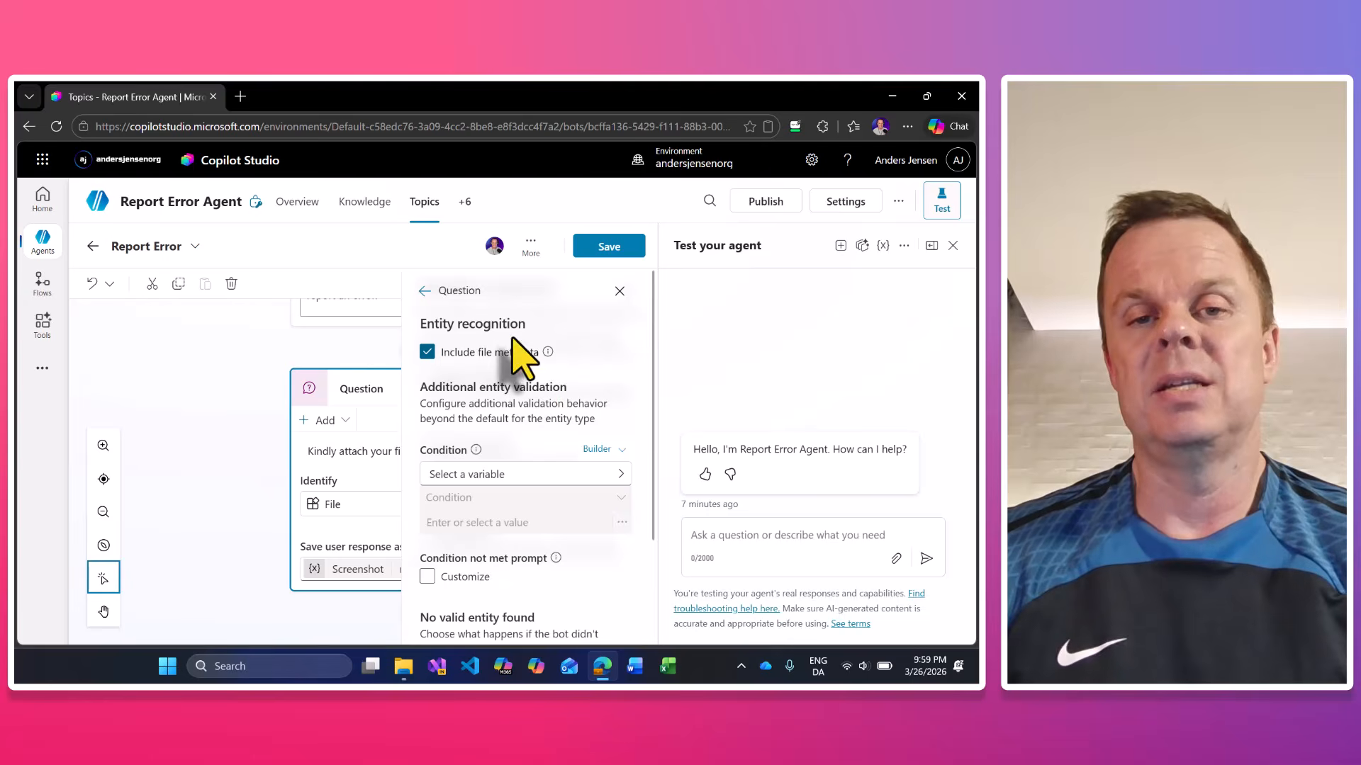
click(429, 291)
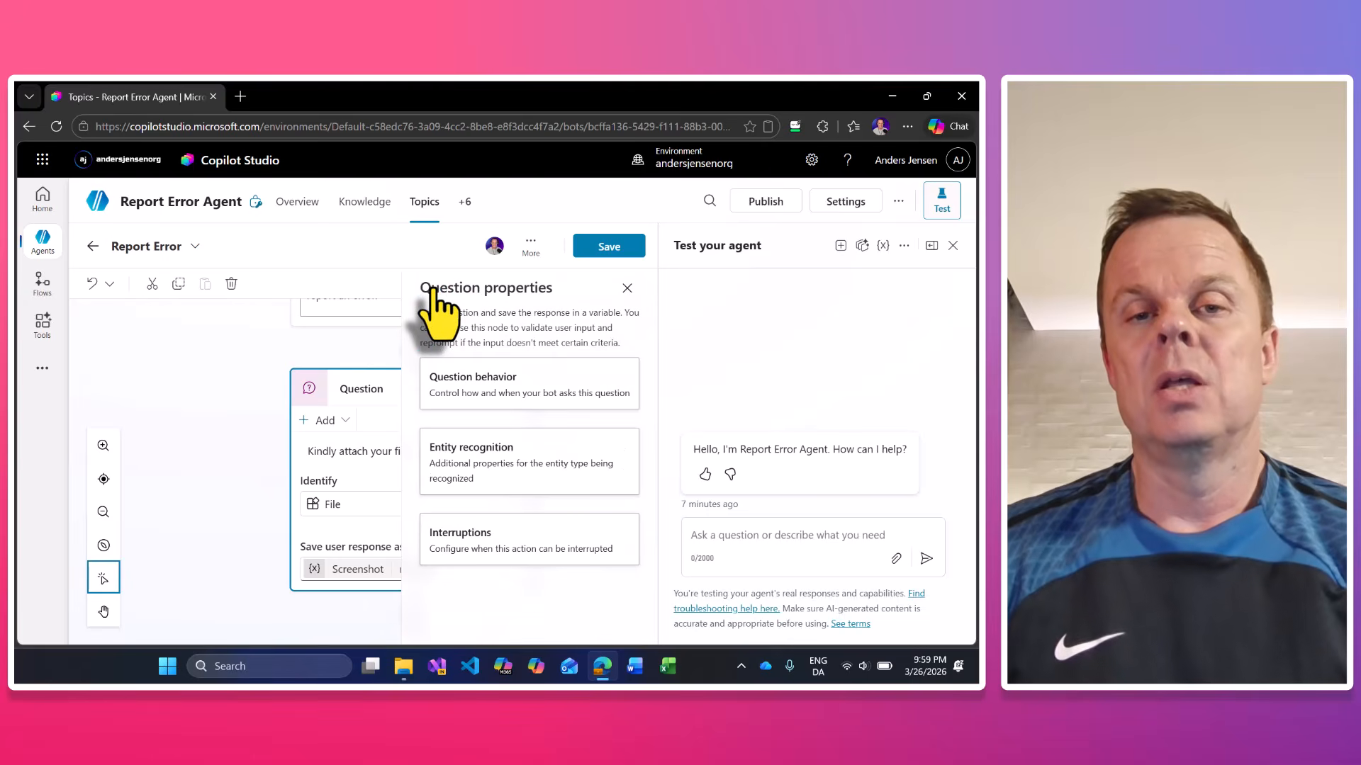
click(501, 455)
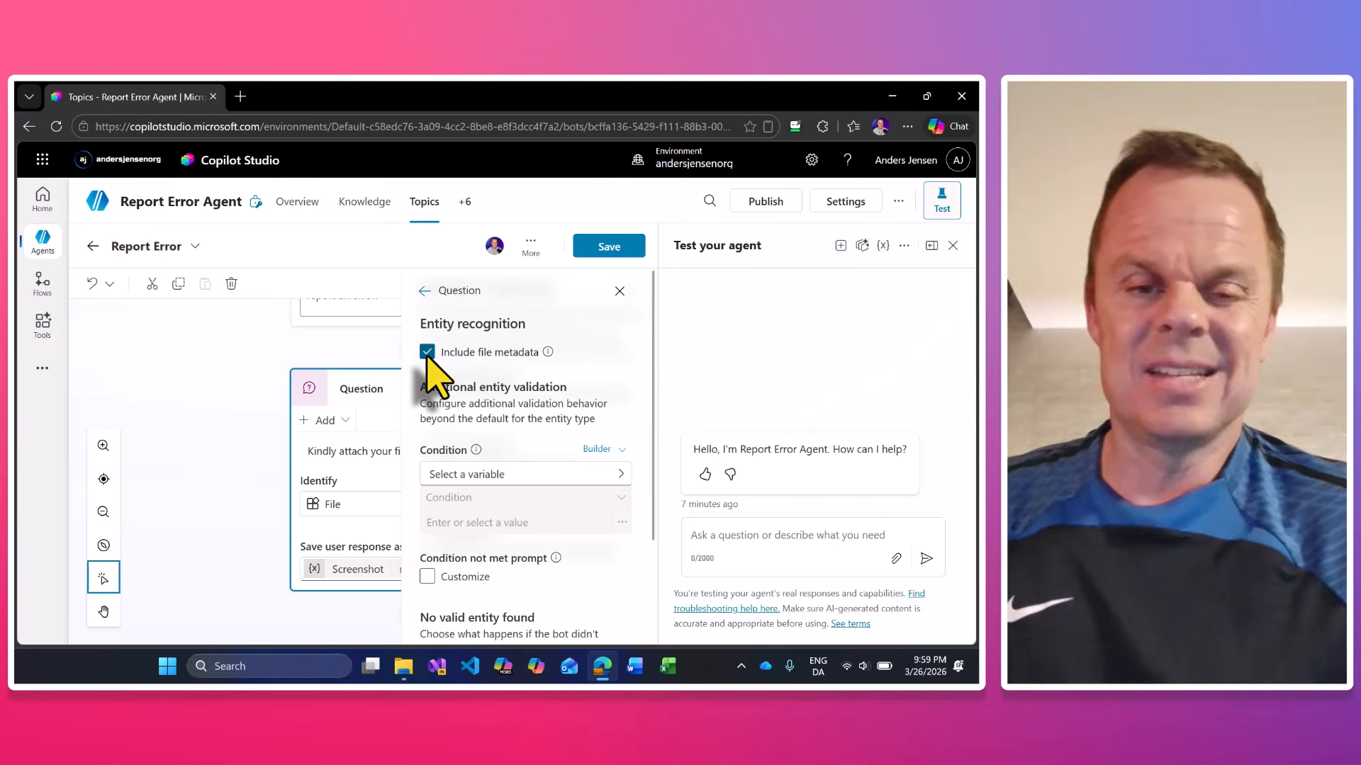
click(620, 290)
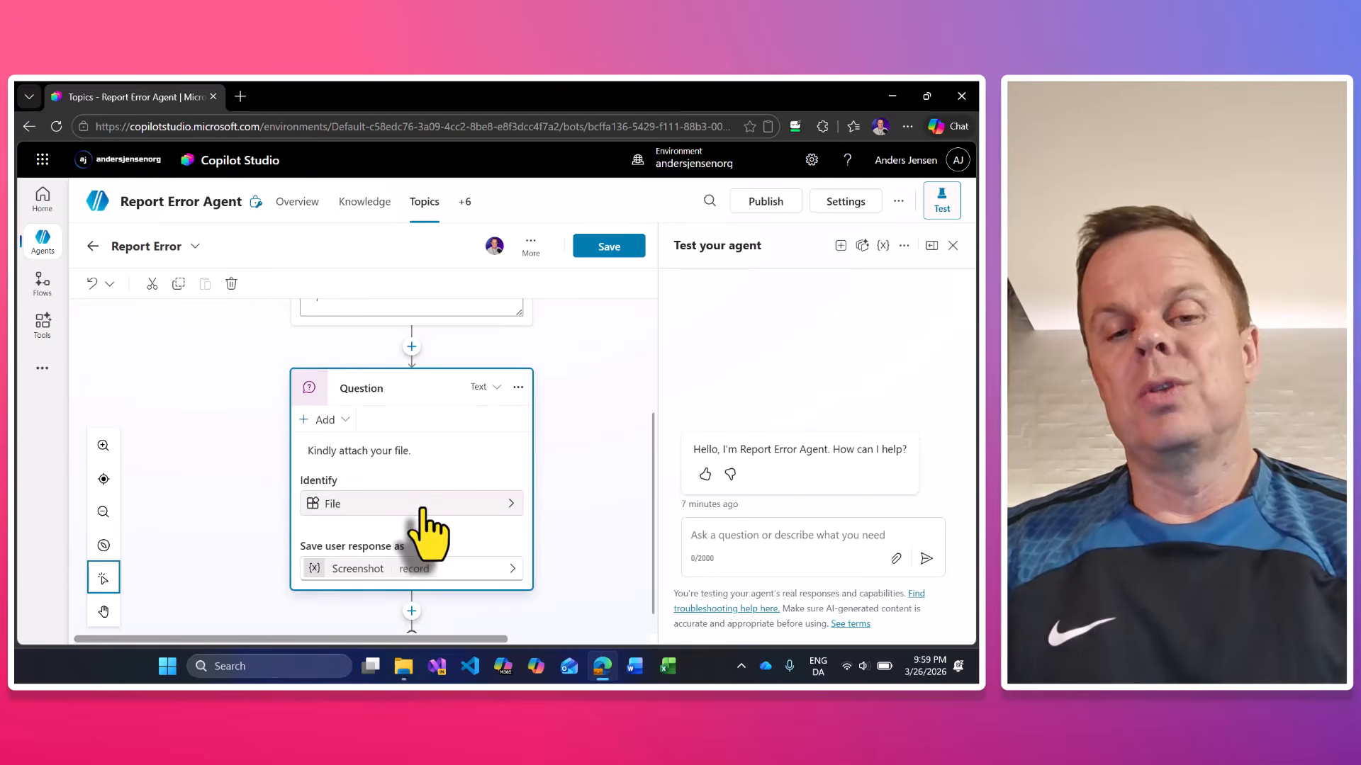
Step: Add an End all topics node below the question
scroll(425, 539, down, 1)
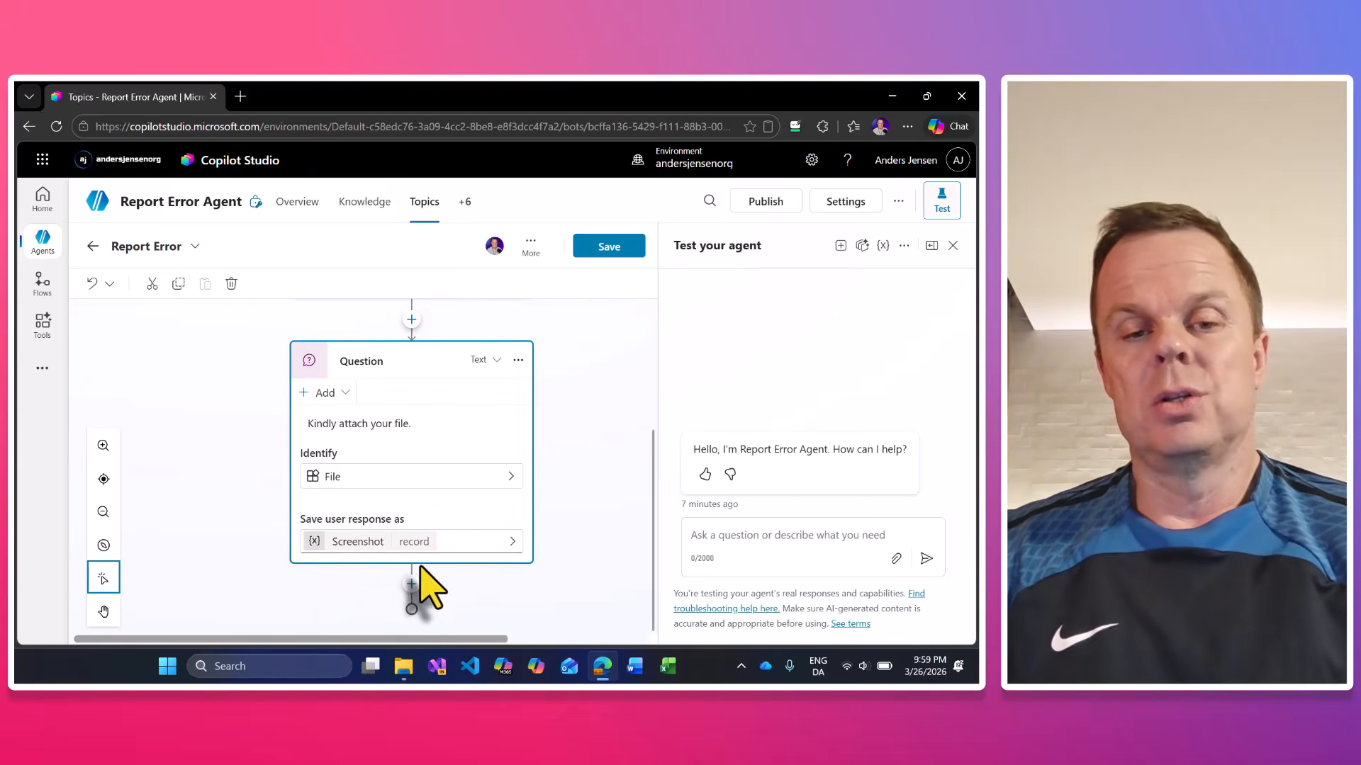
click(412, 584)
mouse_move(428, 542)
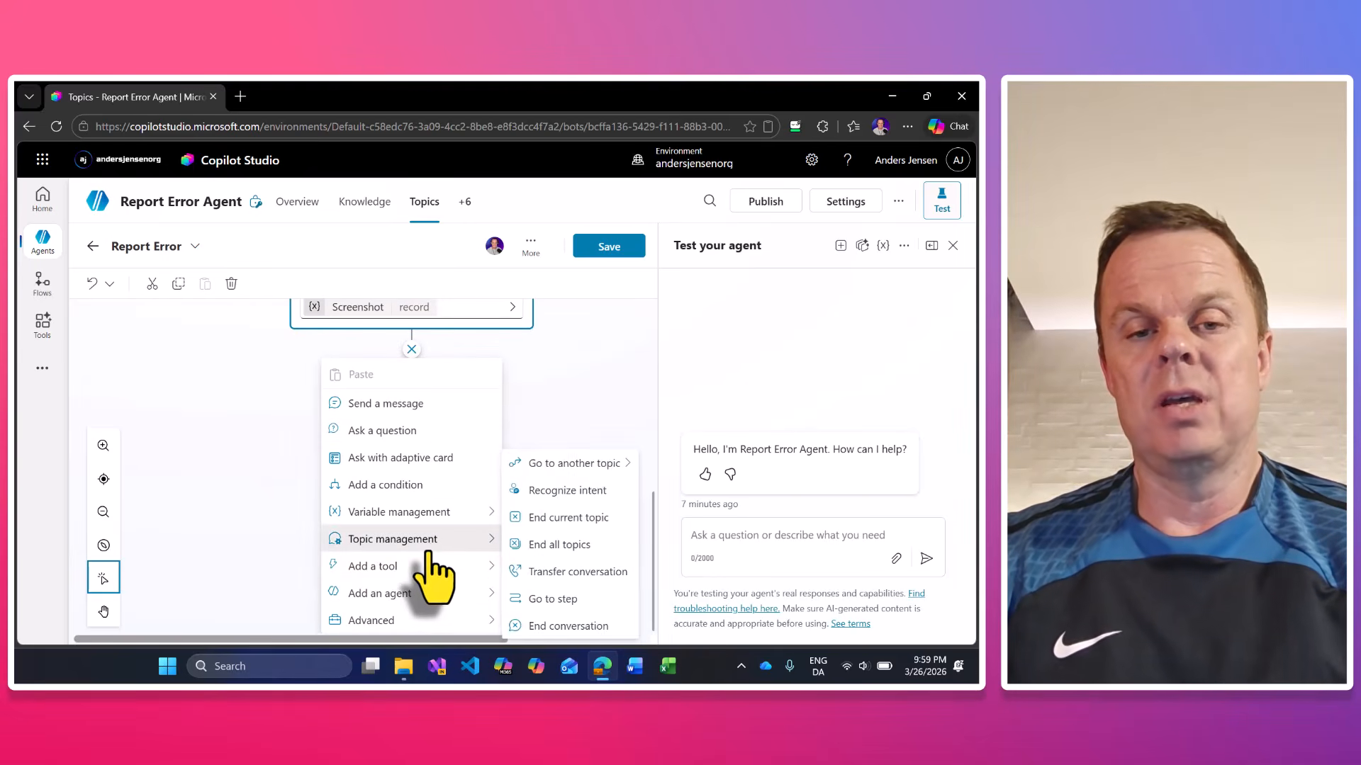
click(552, 547)
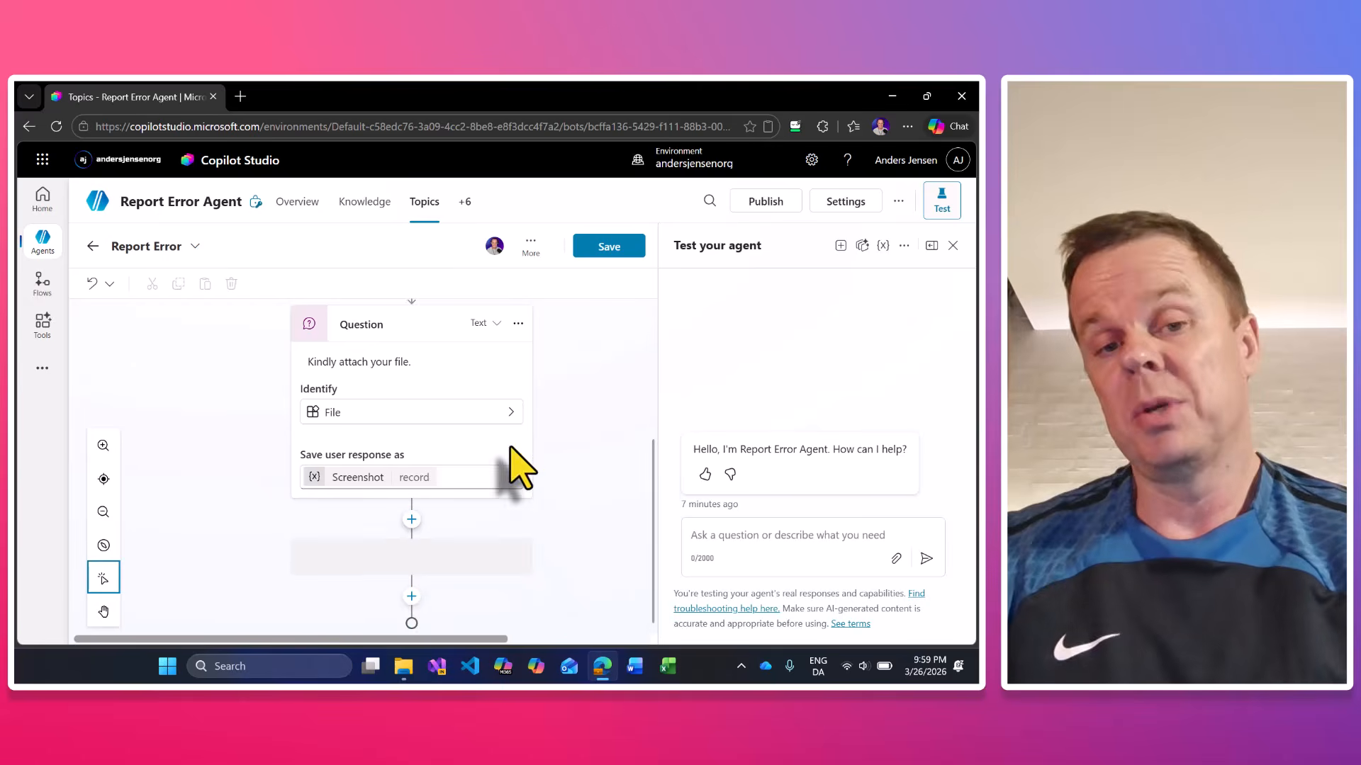
scroll(542, 545, up, 2)
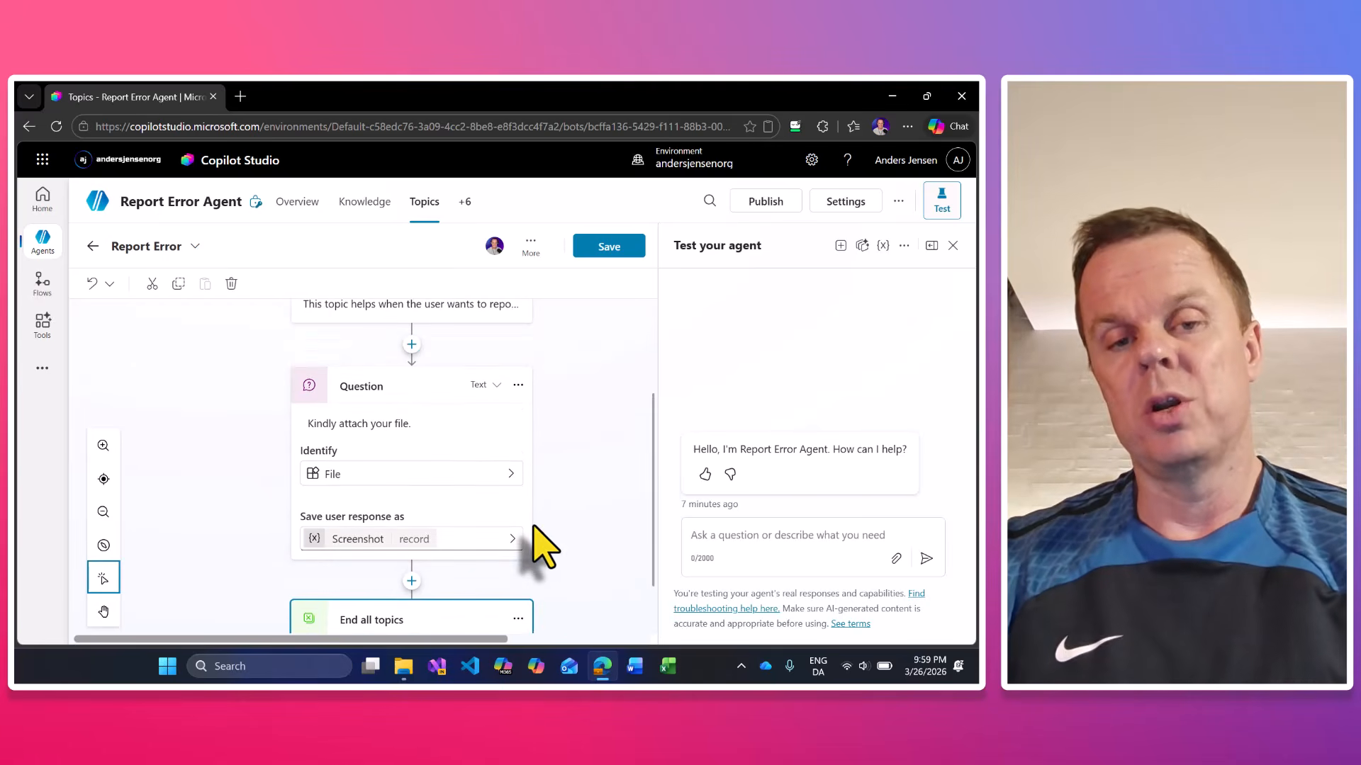
scroll(333, 400, up, 3)
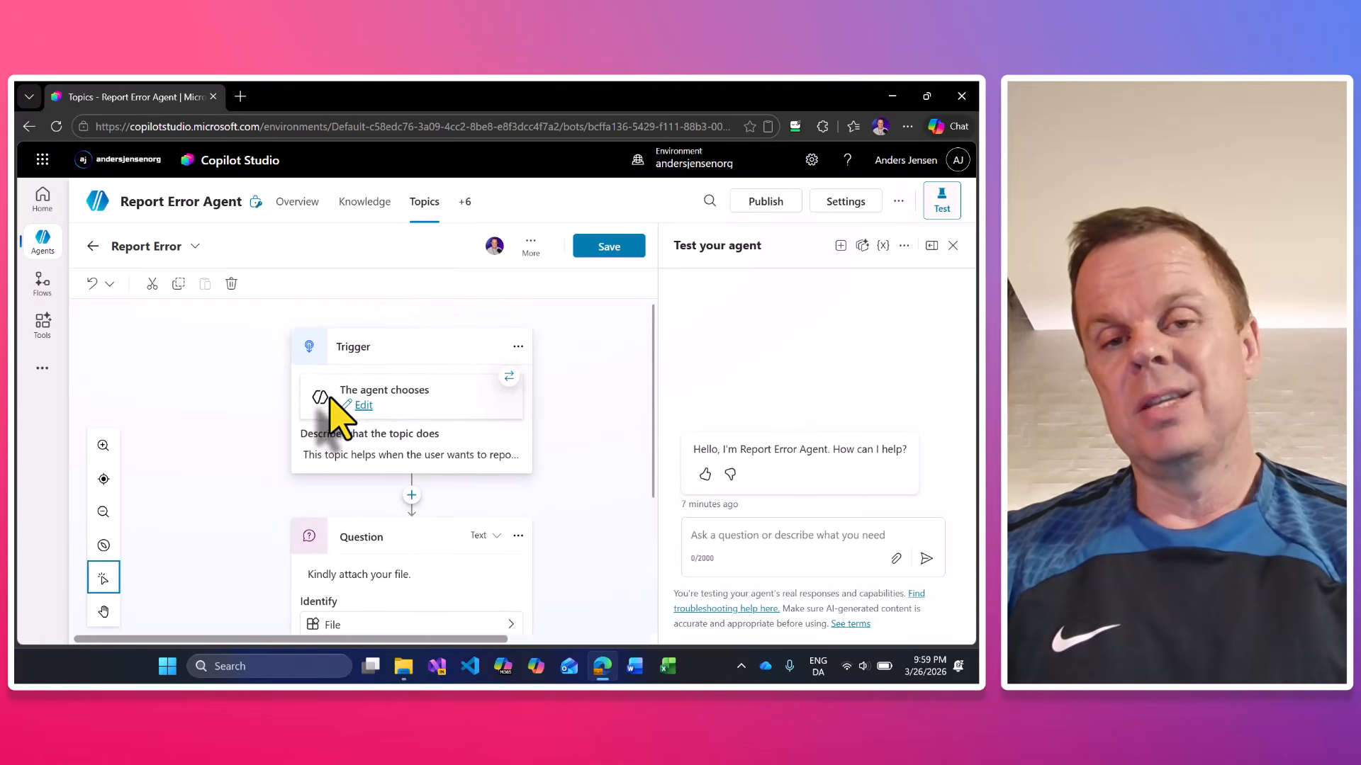
scroll(330, 398, down, 2)
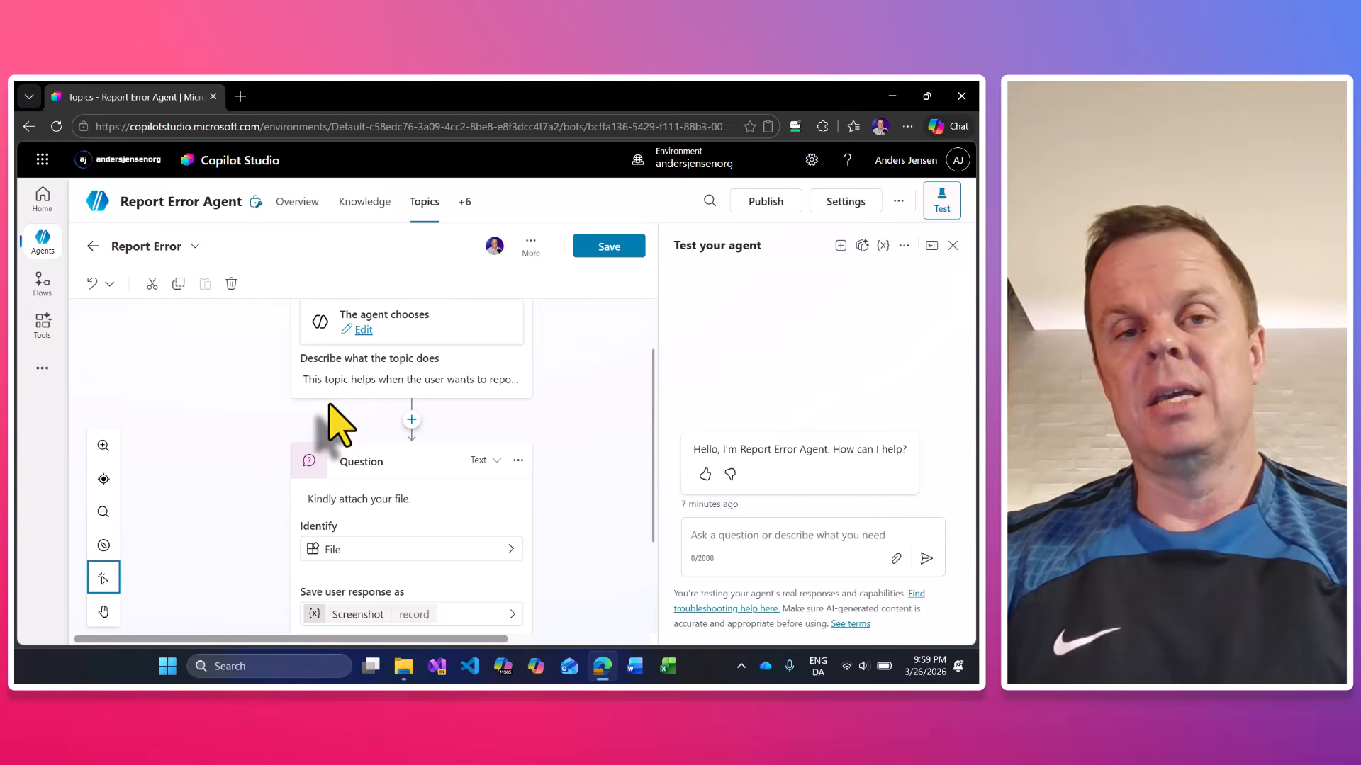
Step: Save the Report Error topic
scroll(364, 434, up, 2)
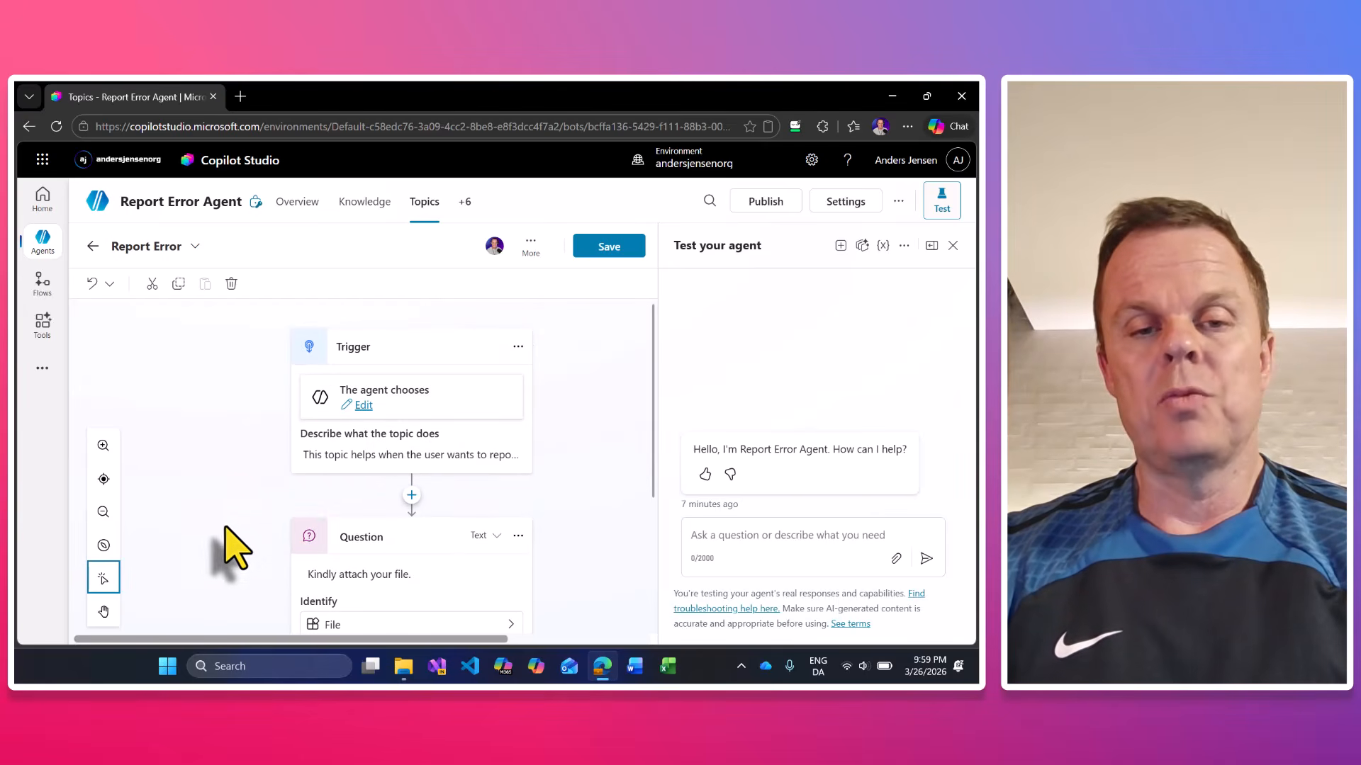
scroll(368, 546, down, 2)
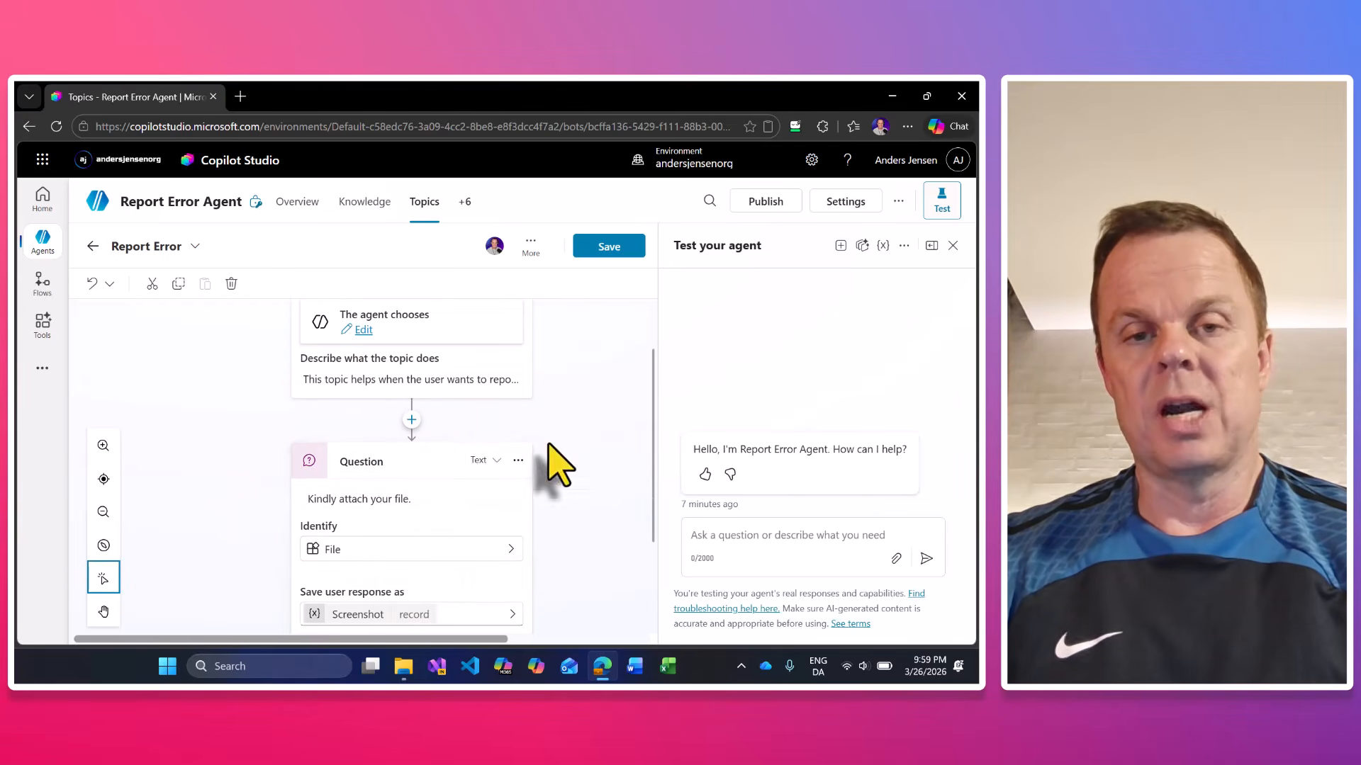
click(611, 250)
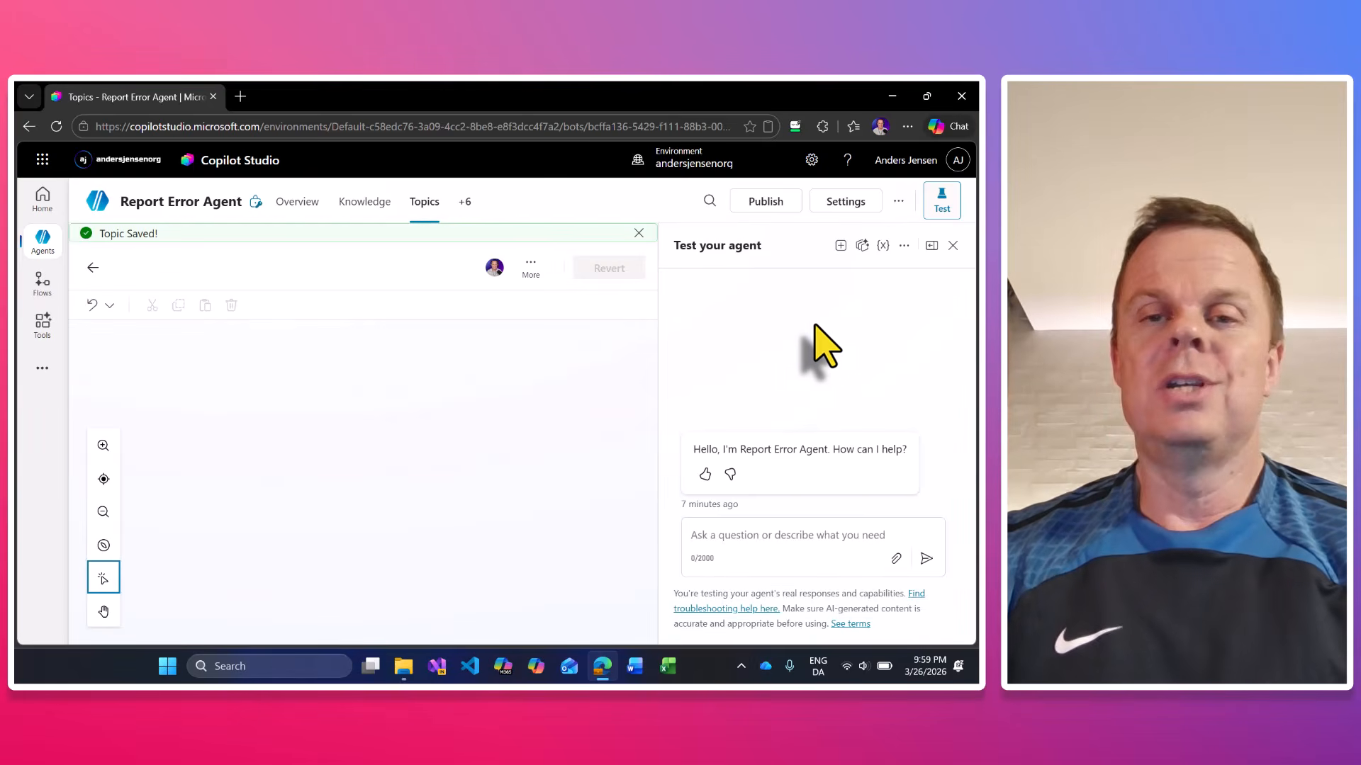
Step: Start a new test session, send "i want to report an error" and check the file picker for attaching a file
click(841, 247)
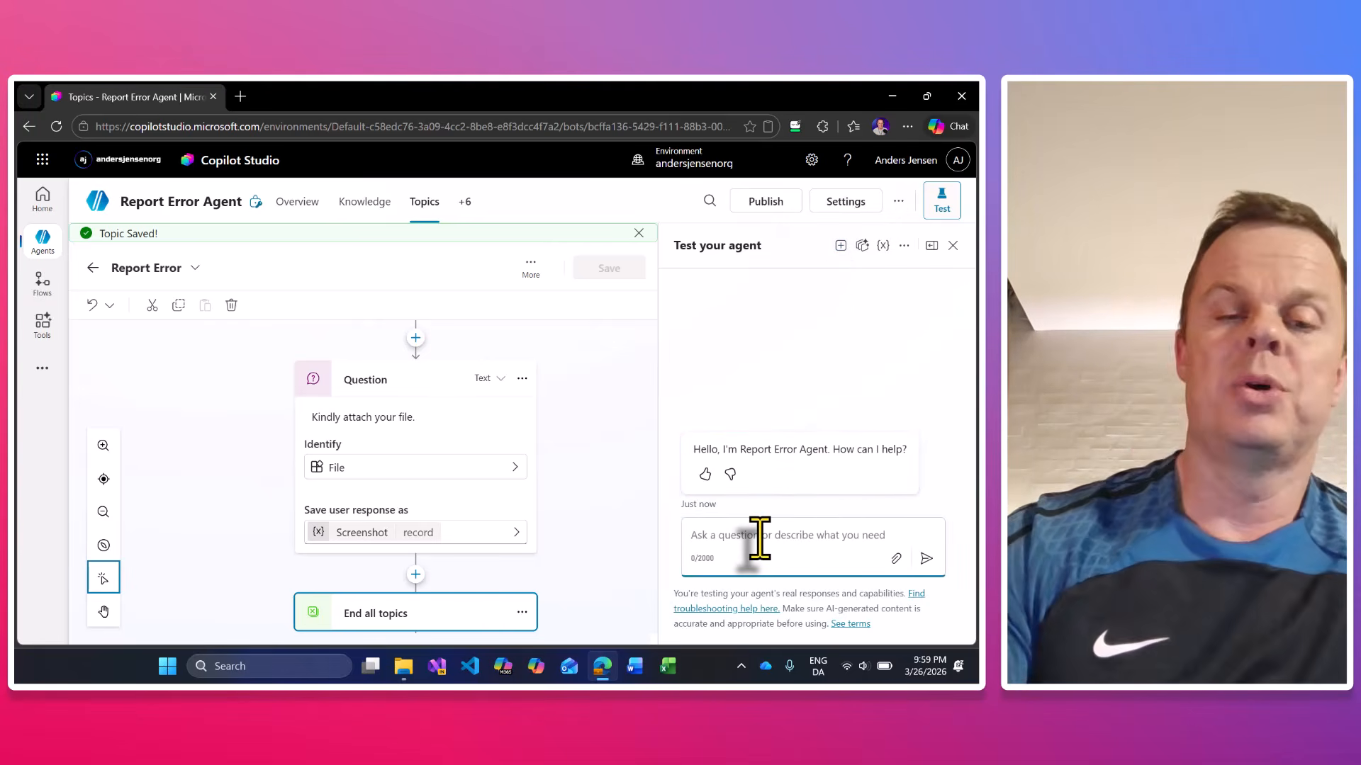
text(i want to report)
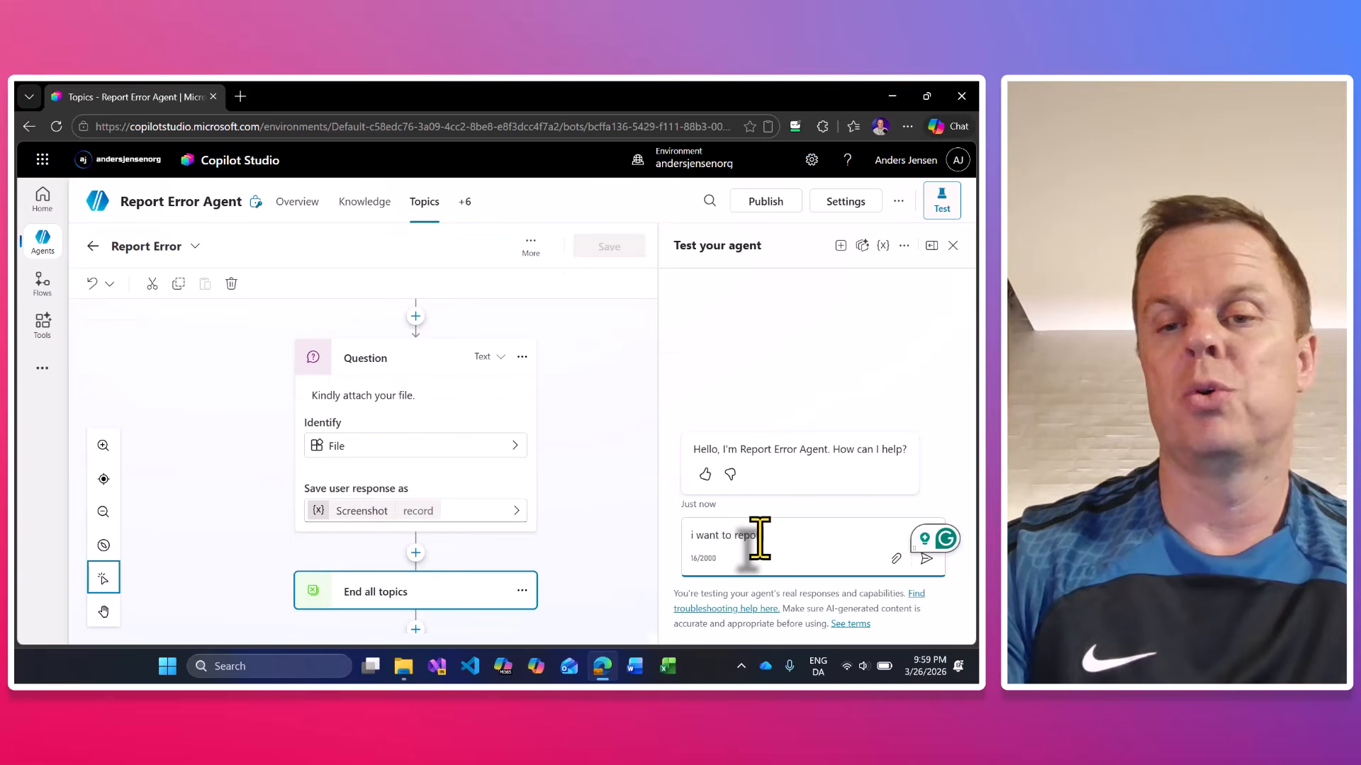
text( an error)
key(Return)
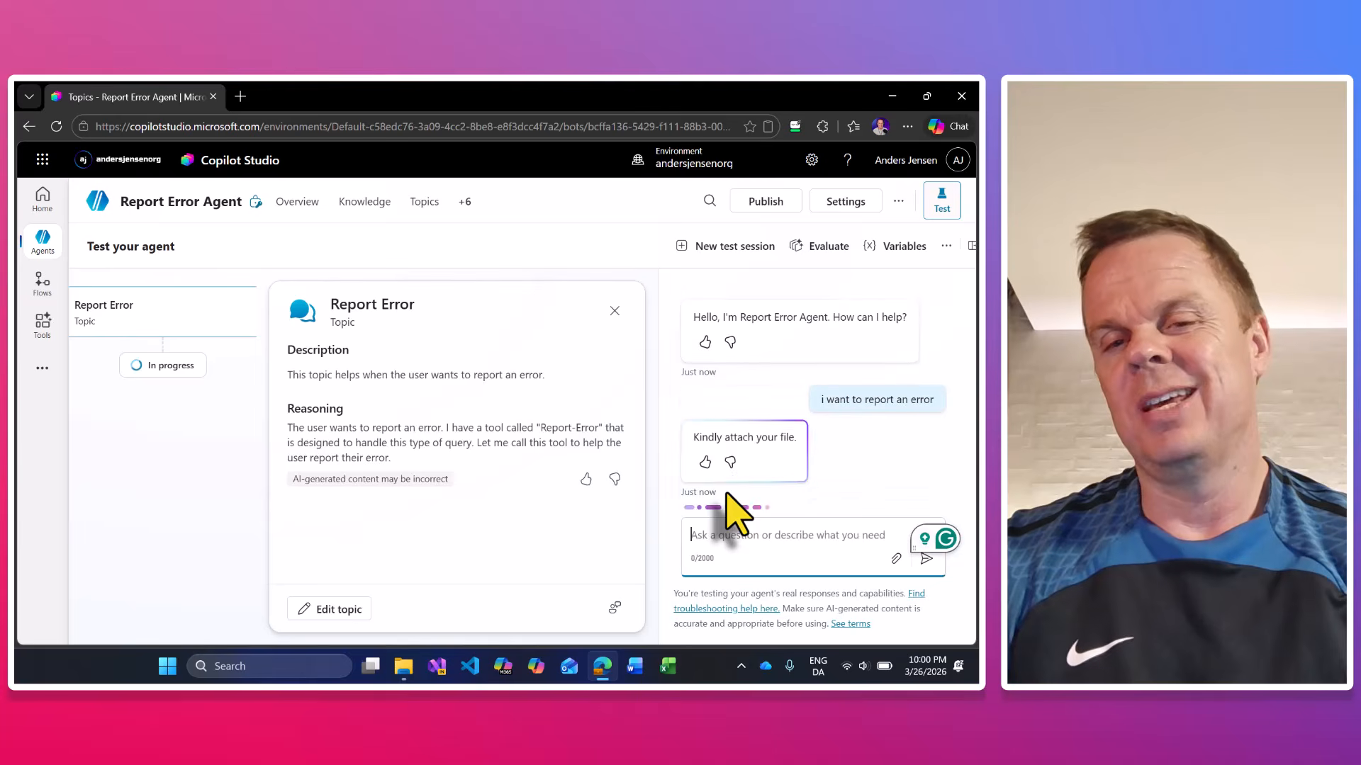
click(895, 558)
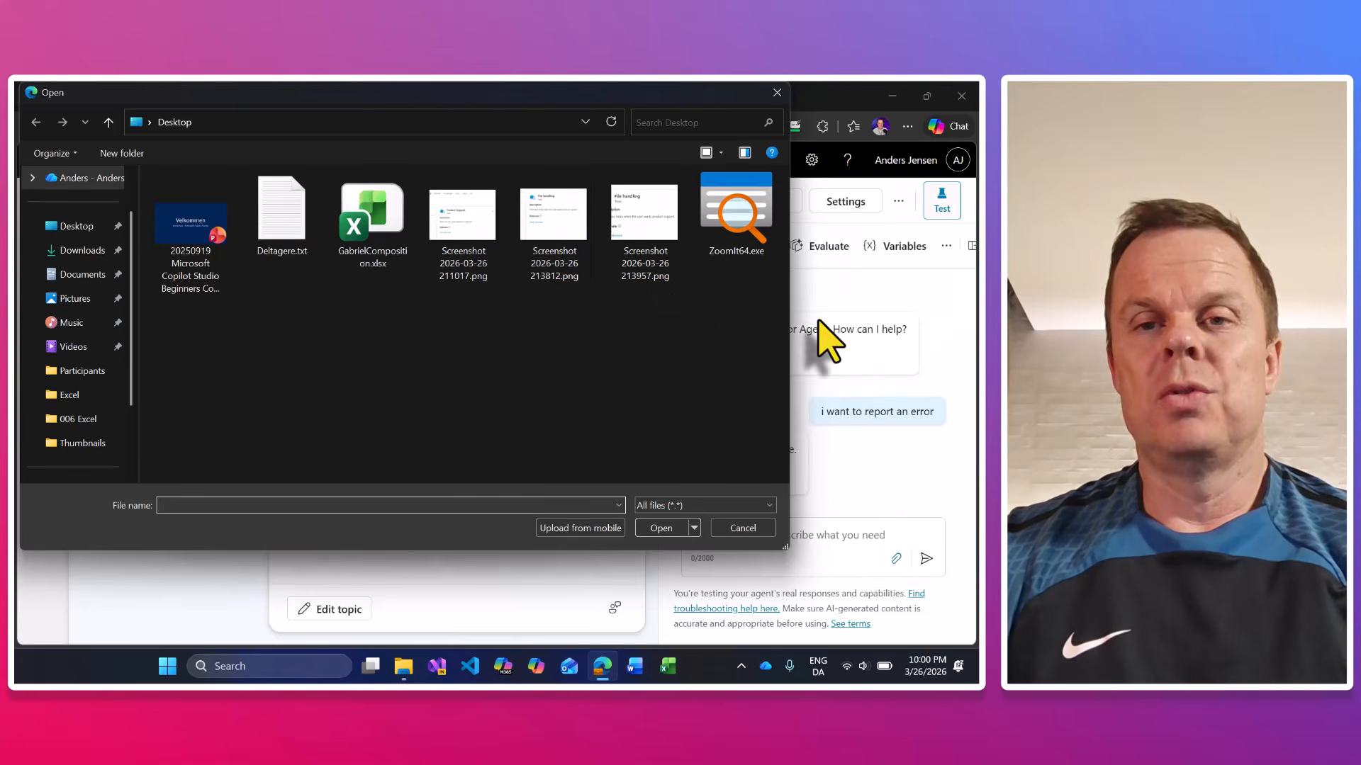
click(743, 528)
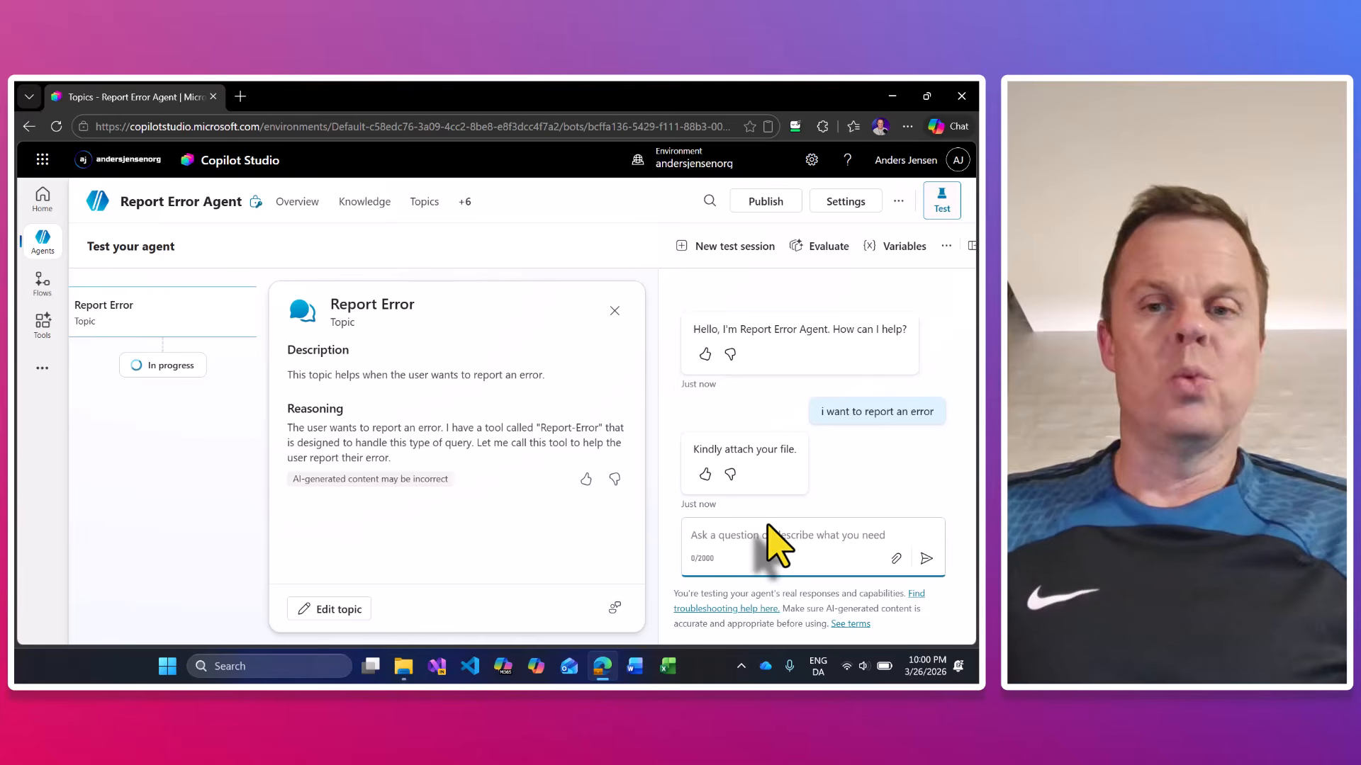
Step: Reopen the Report Error topic and add a new agent flow as a tool between the question and the End all topics node
click(425, 202)
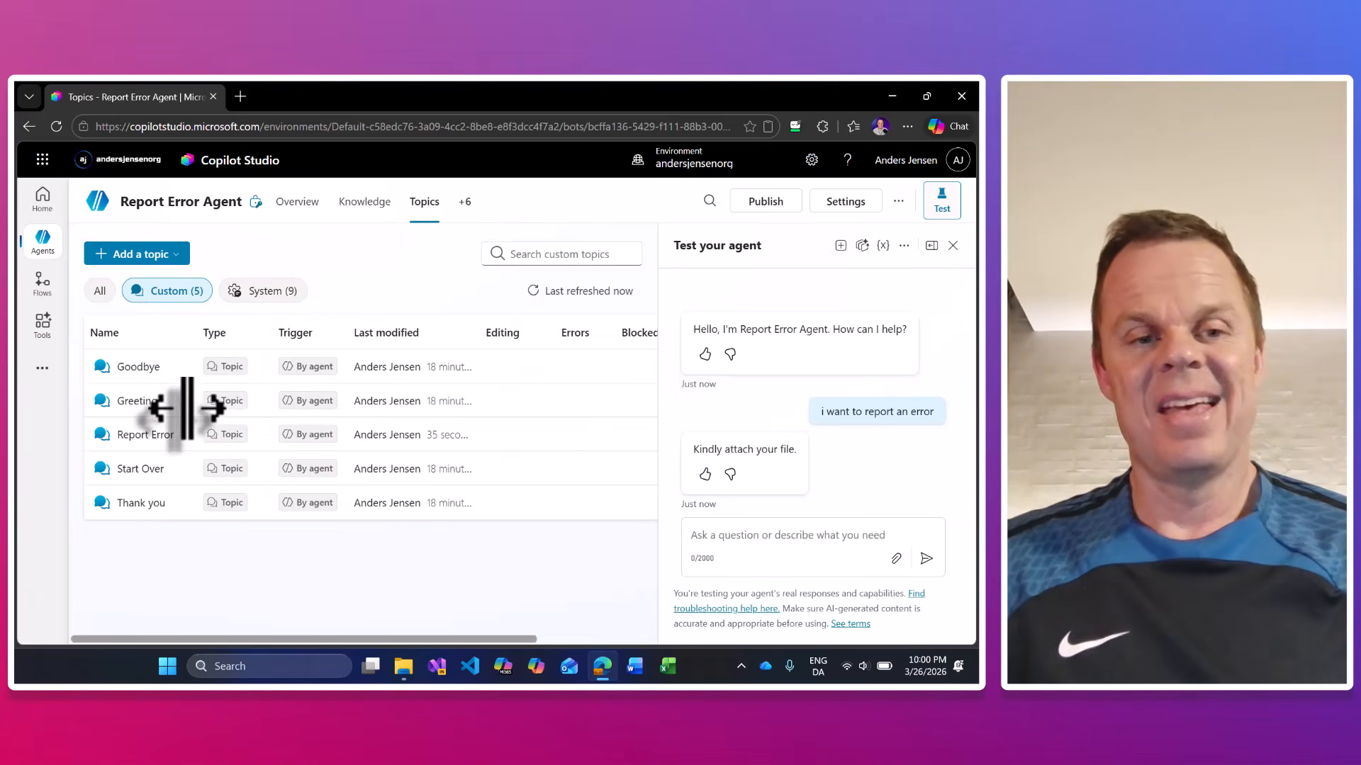
click(143, 435)
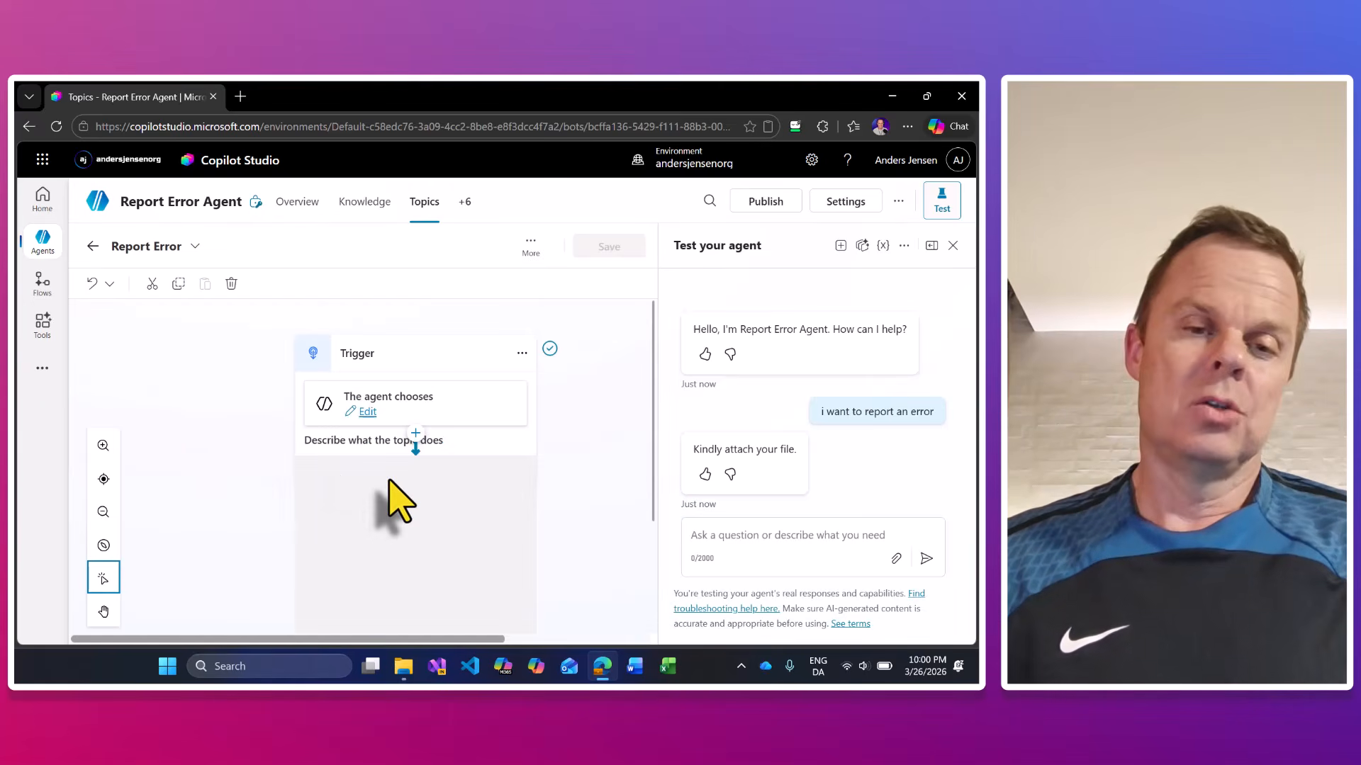
scroll(448, 488, down, 3)
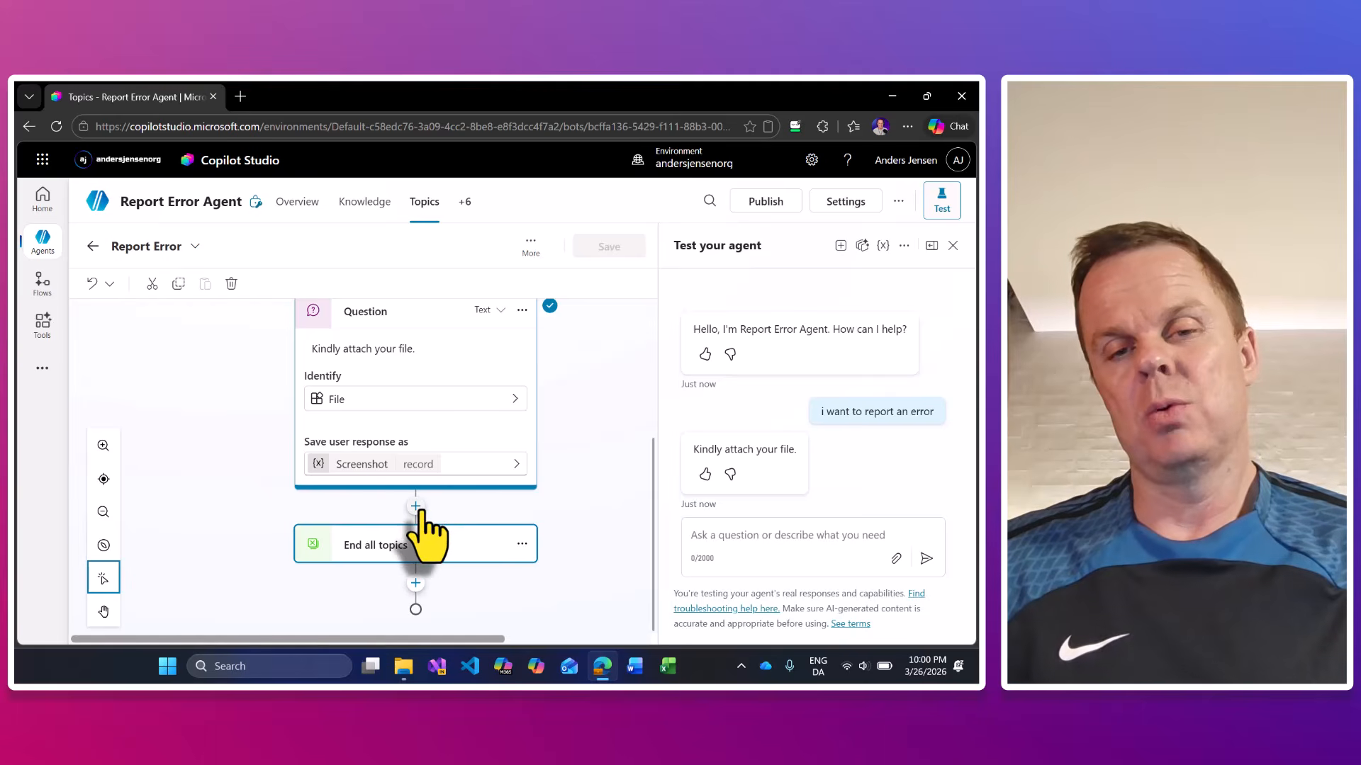
click(416, 507)
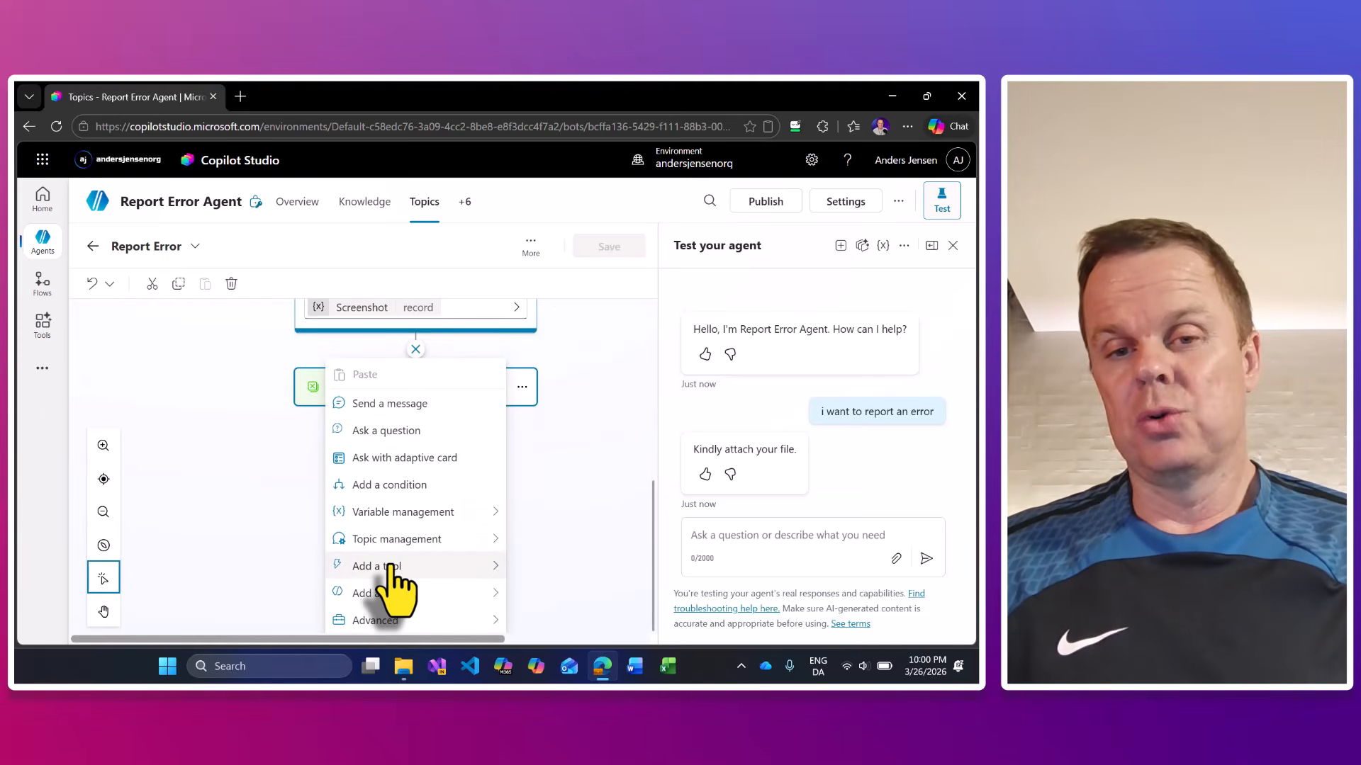
mouse_move(397, 566)
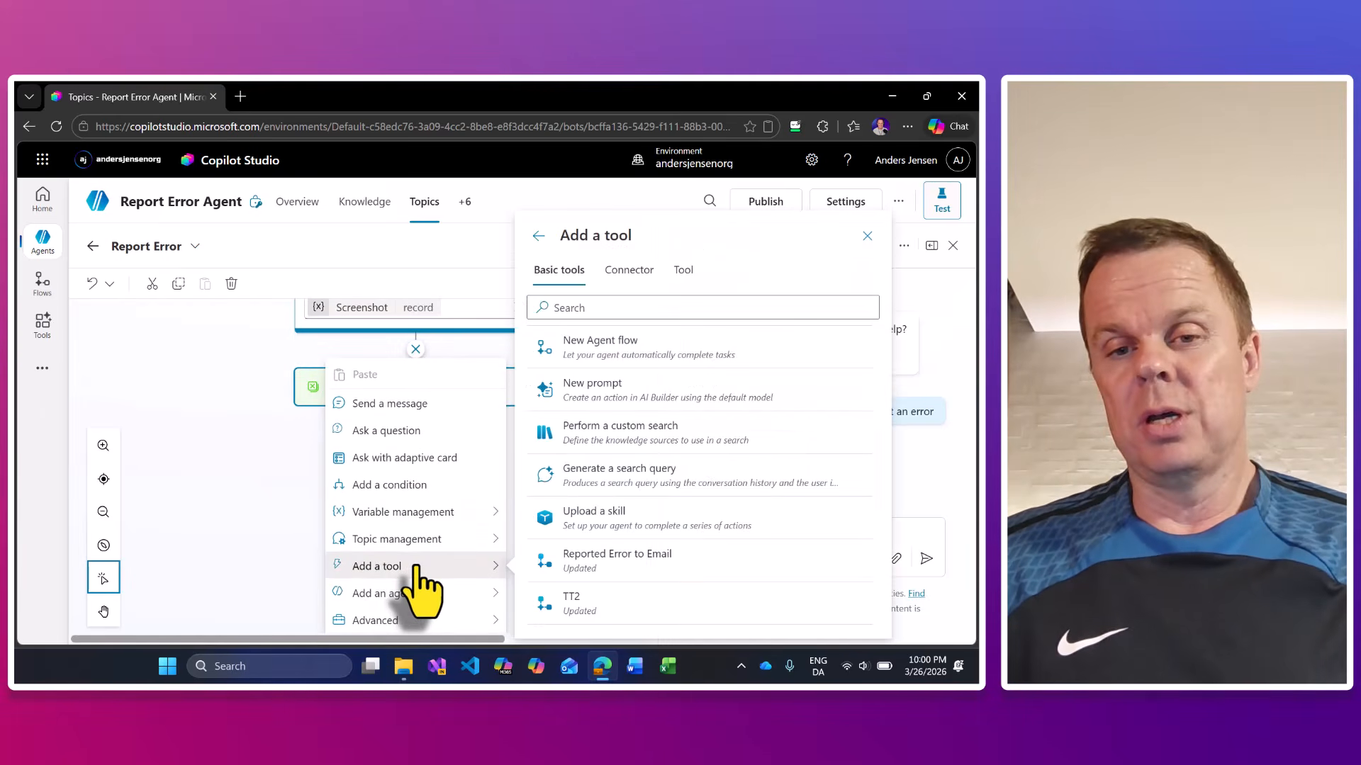
click(645, 348)
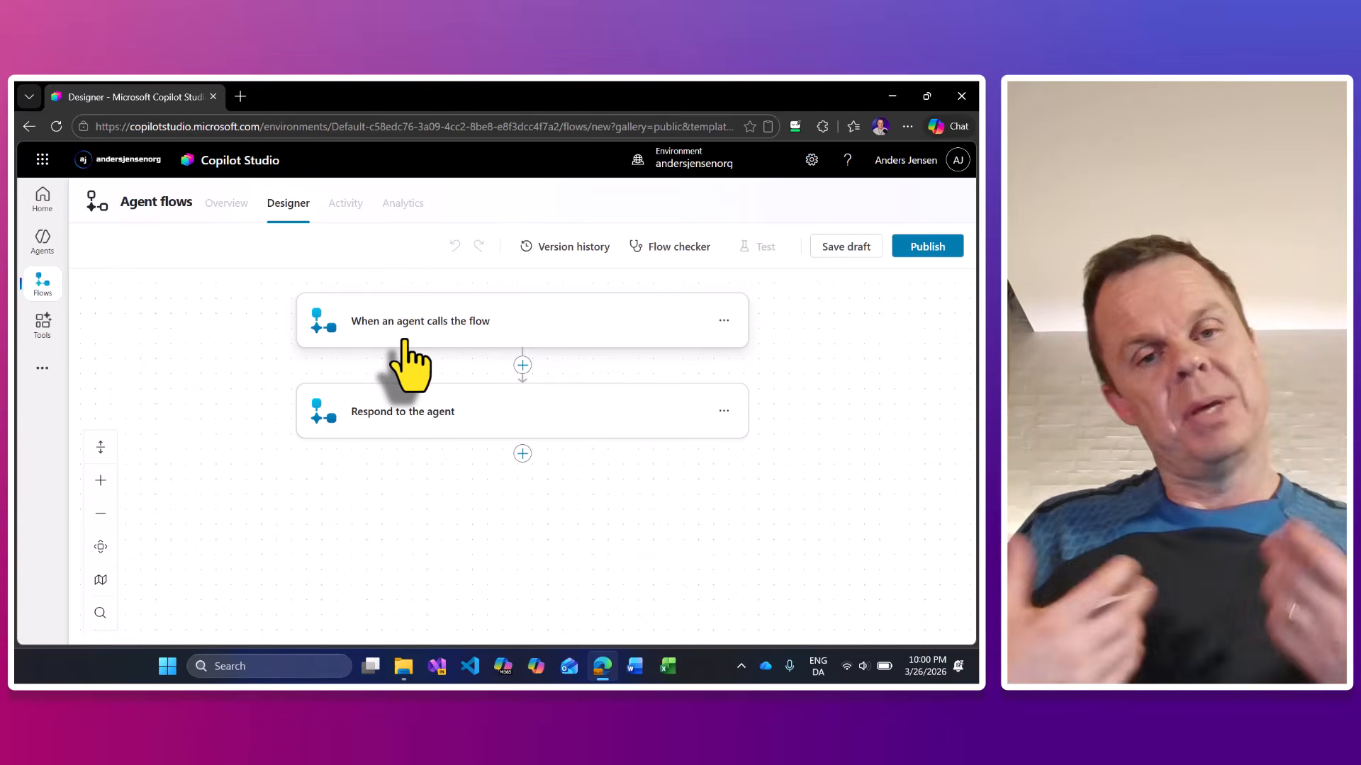
Step: Add a File input named Screenshot to the "When an agent calls the flow" trigger
click(404, 340)
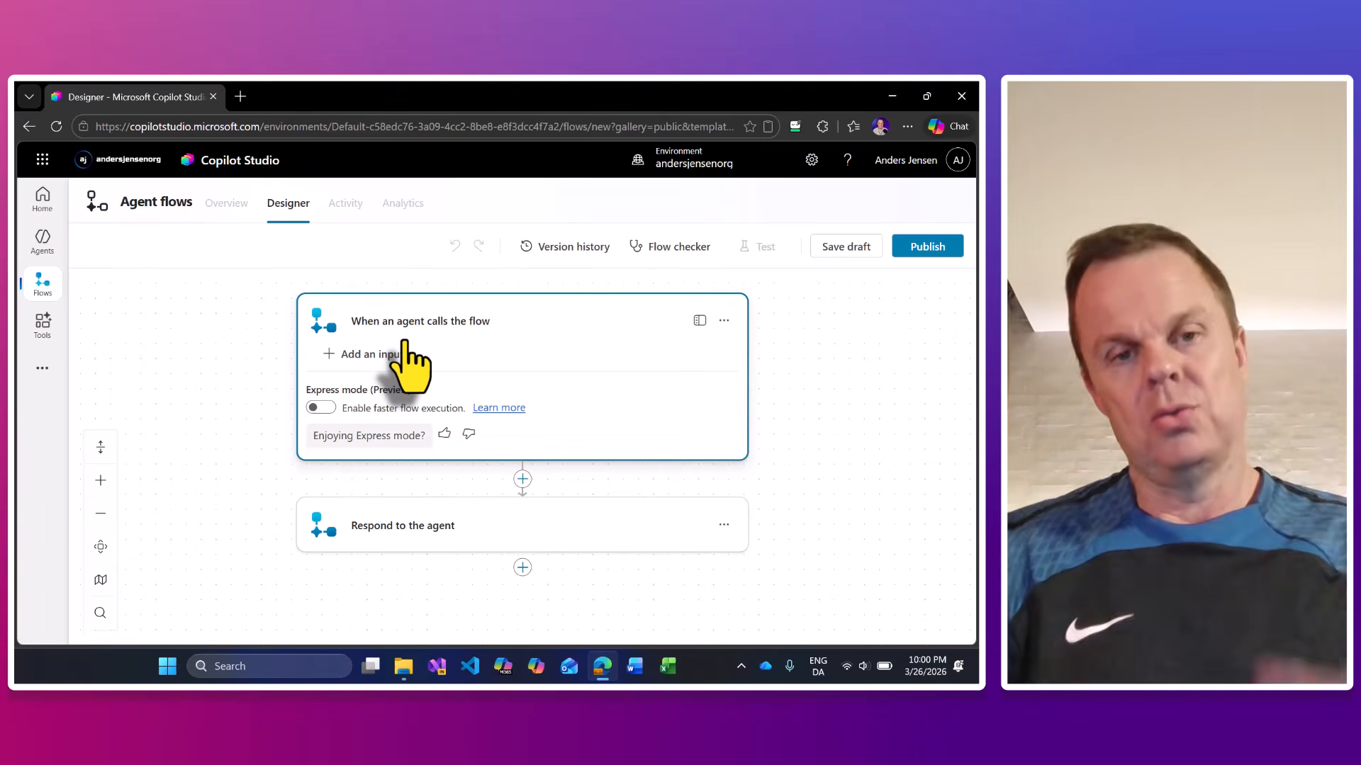
click(392, 352)
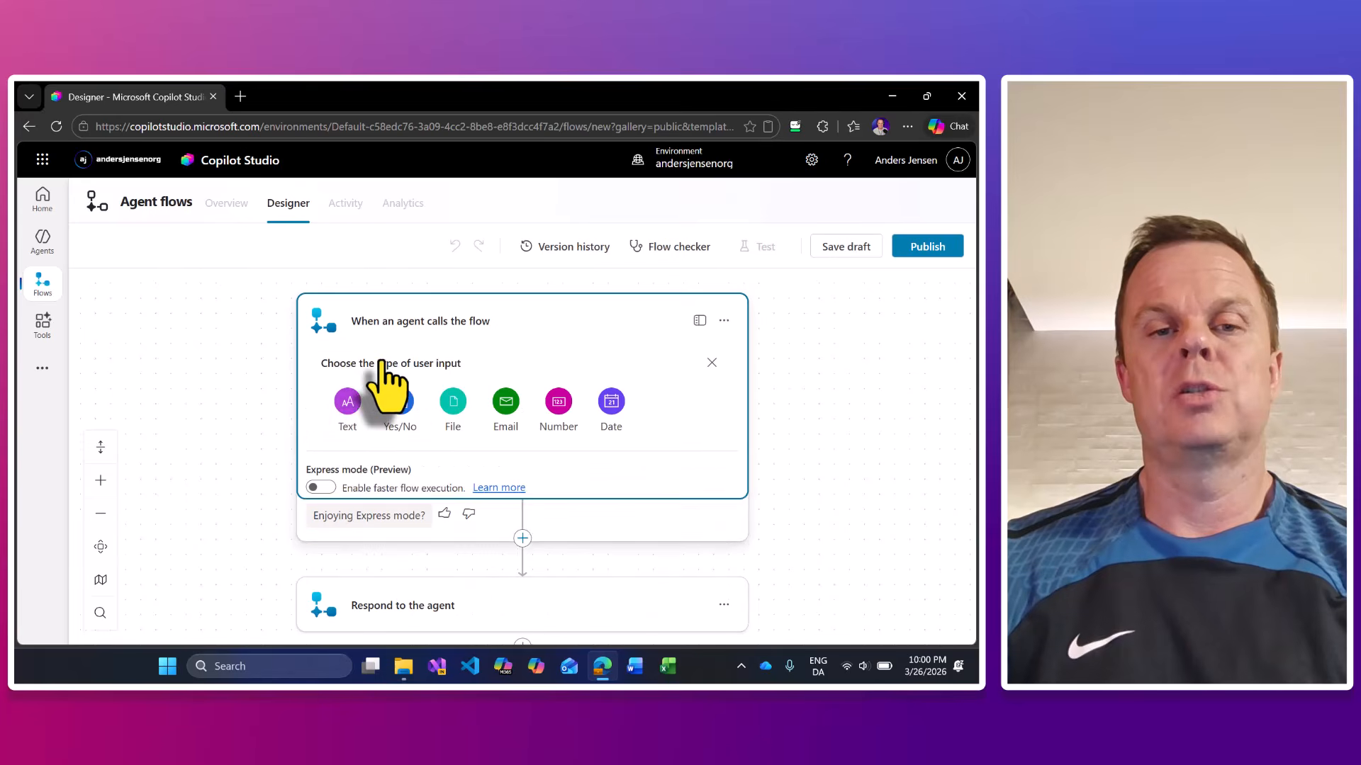
click(451, 402)
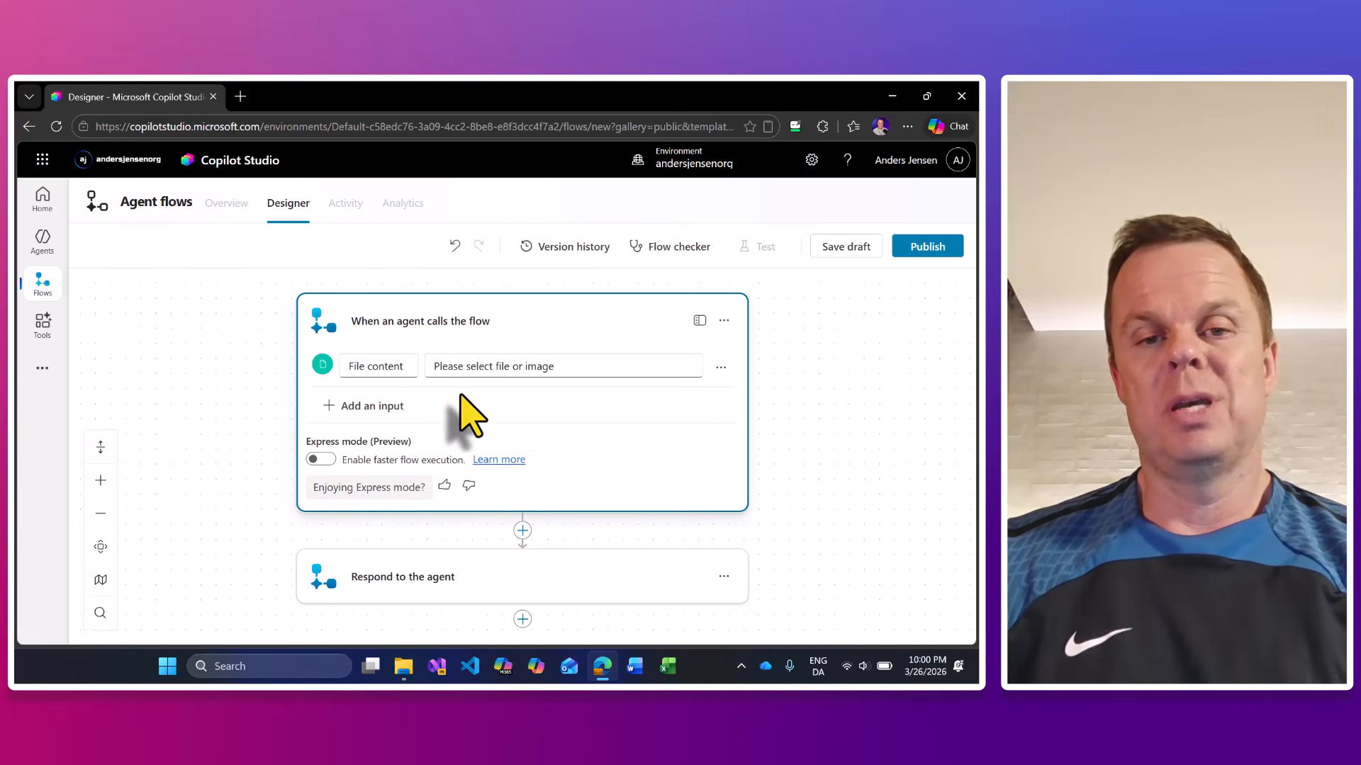
click(406, 367)
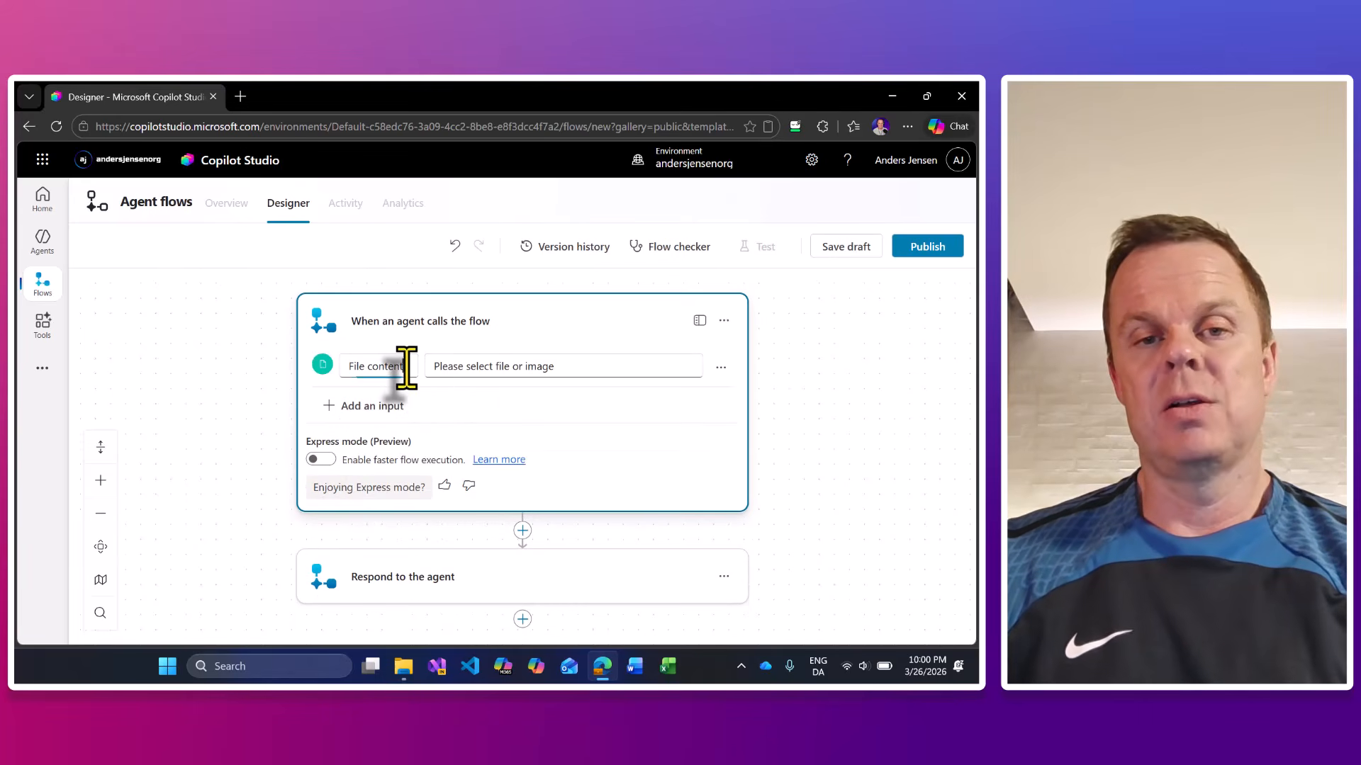
click(266, 347)
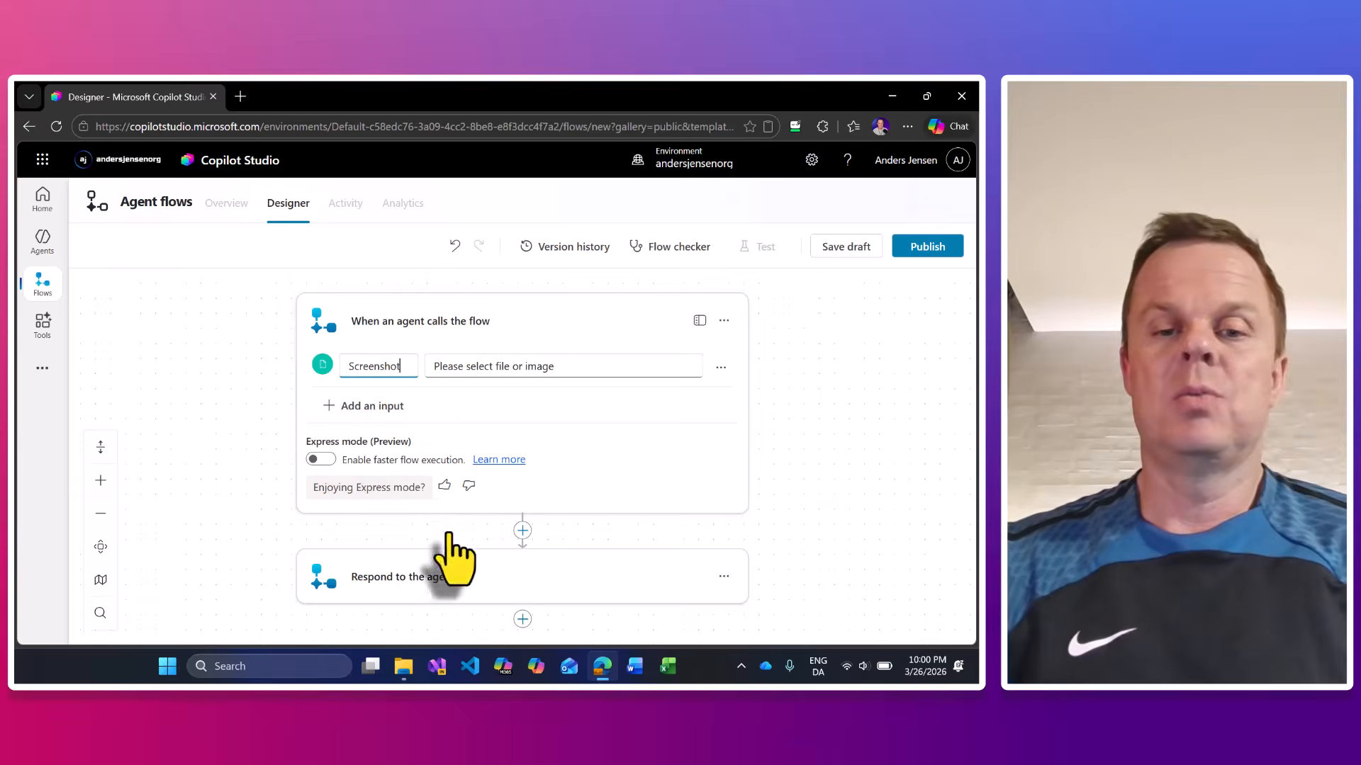
Step: Insert the Office 365 Outlook action Send an email (V2) between the trigger and the Respond to the agent action
click(524, 531)
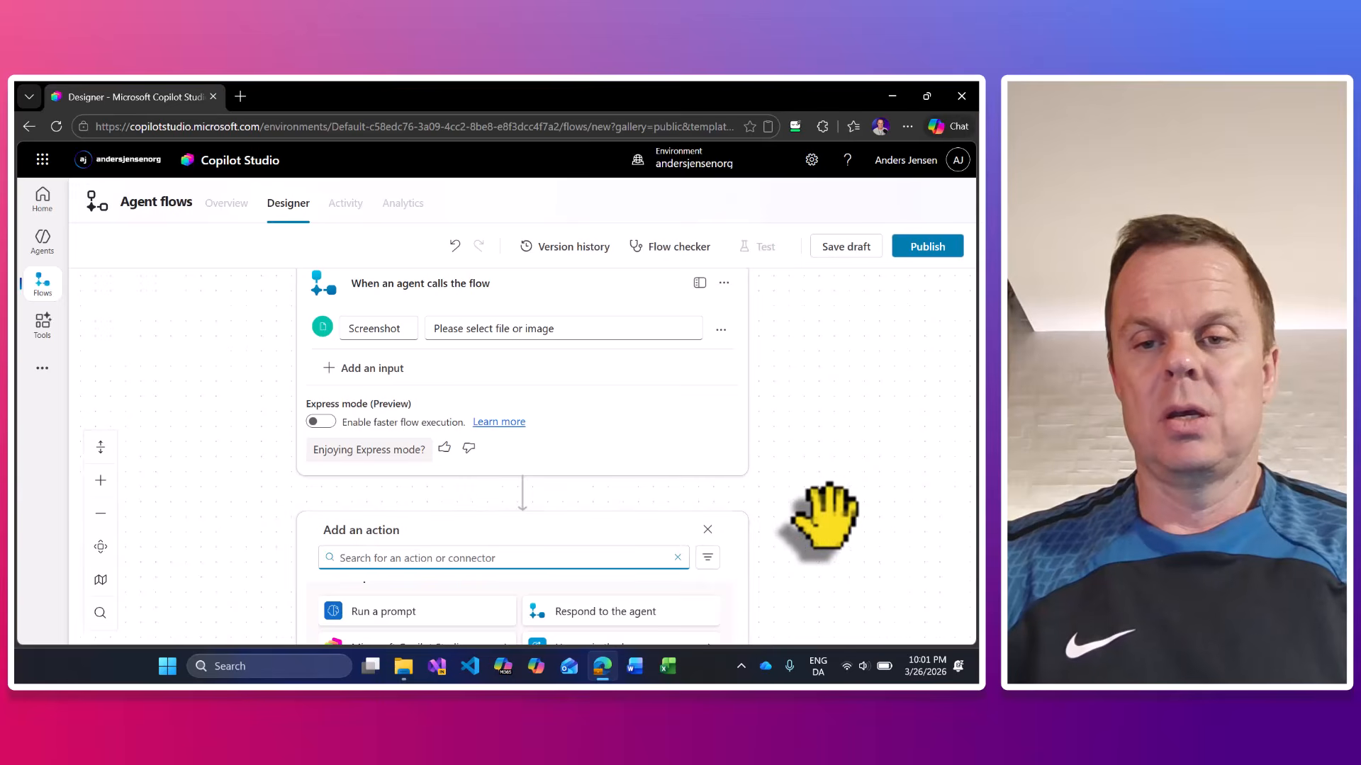
scroll(822, 369, down, 2)
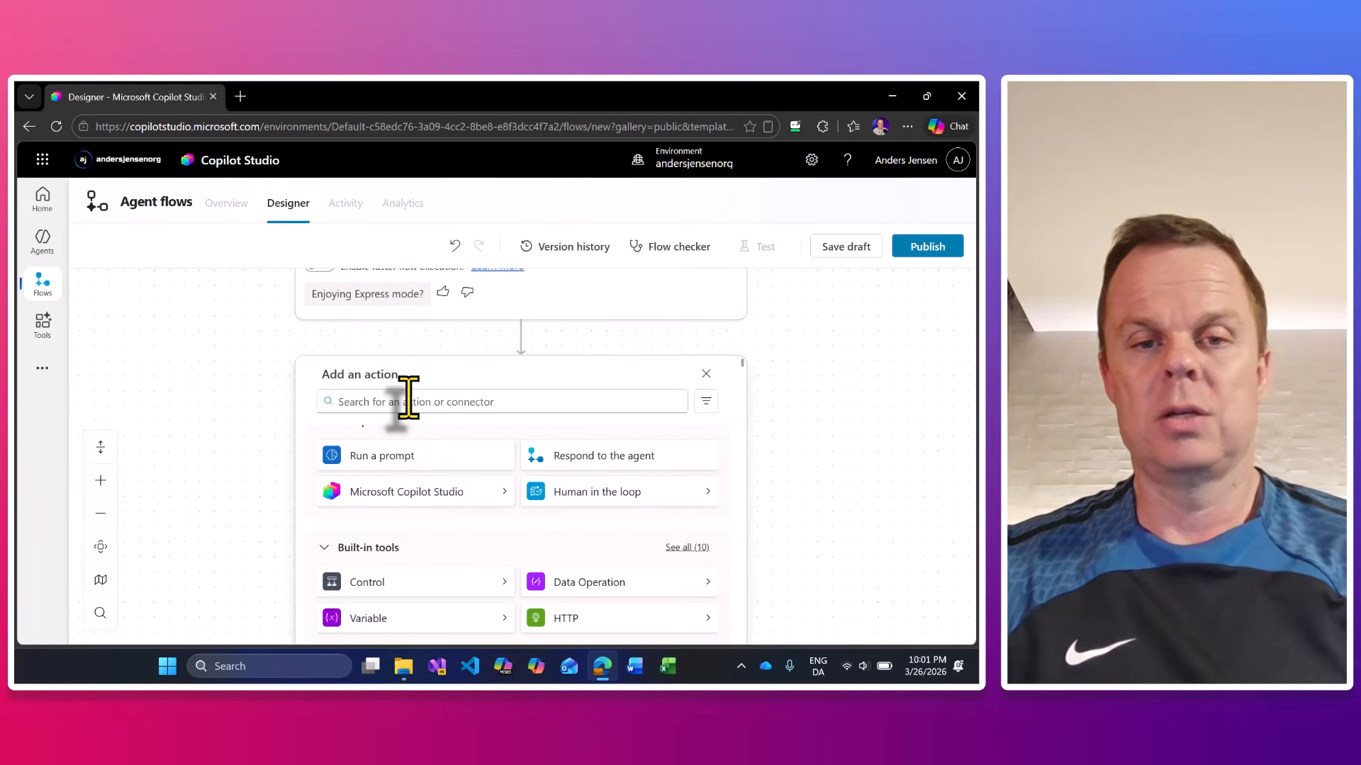
text(send an email)
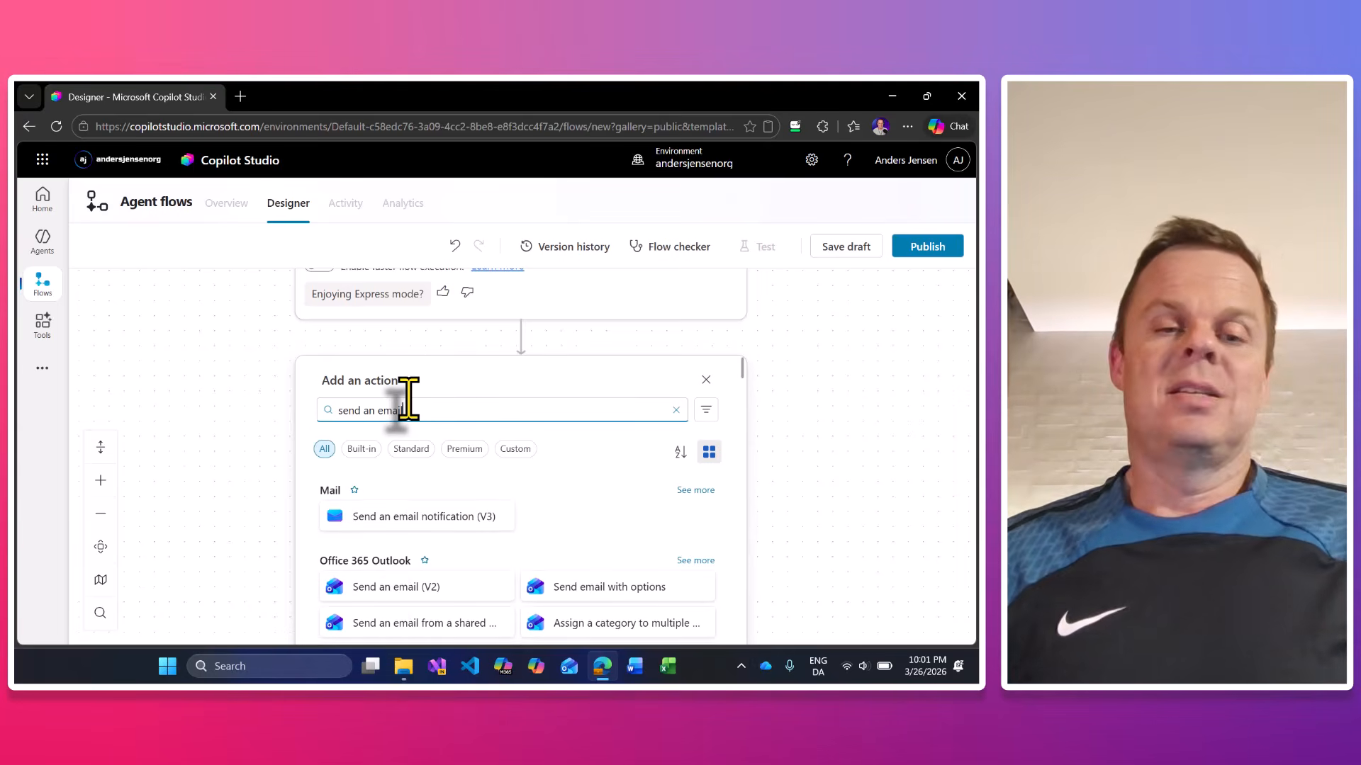
click(410, 591)
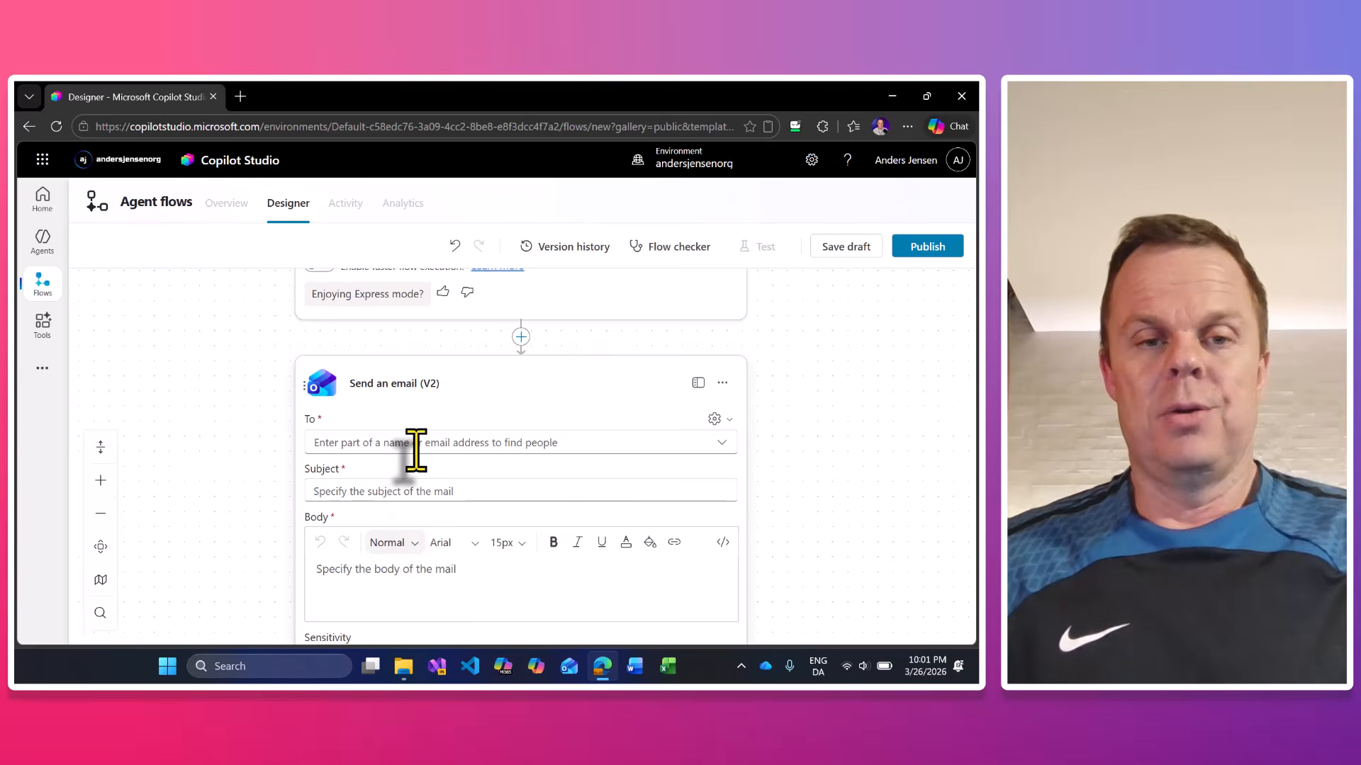
Step: Find the recipient by name and set that person as the To address of the email action
click(416, 448)
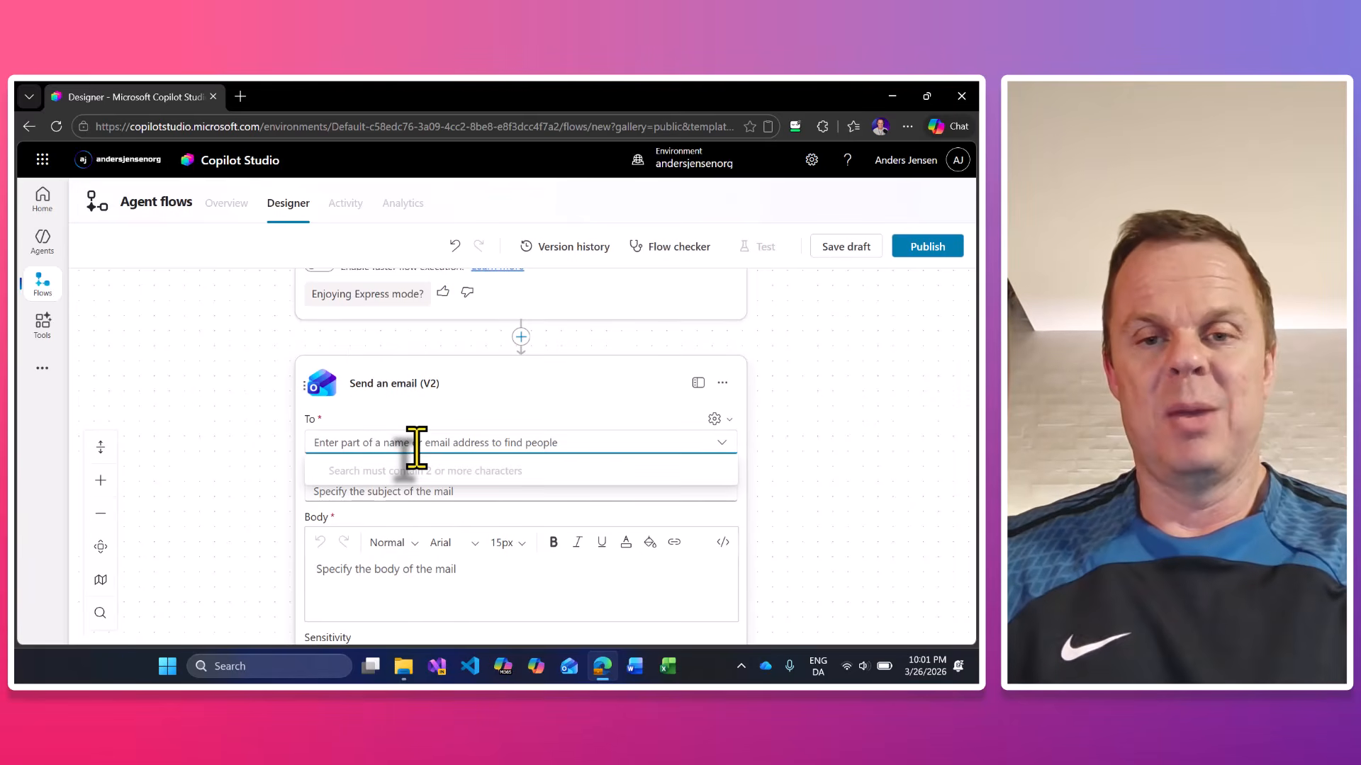
text(anders)
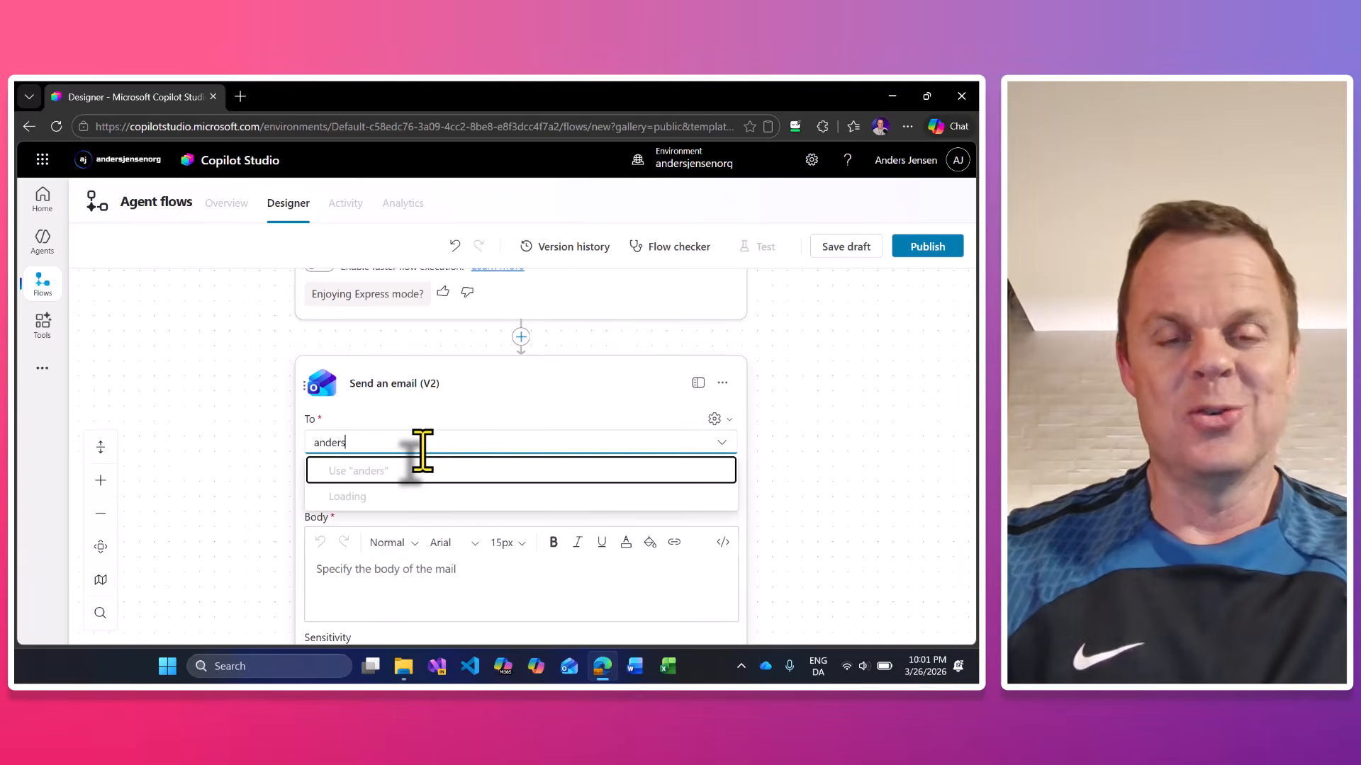
click(390, 500)
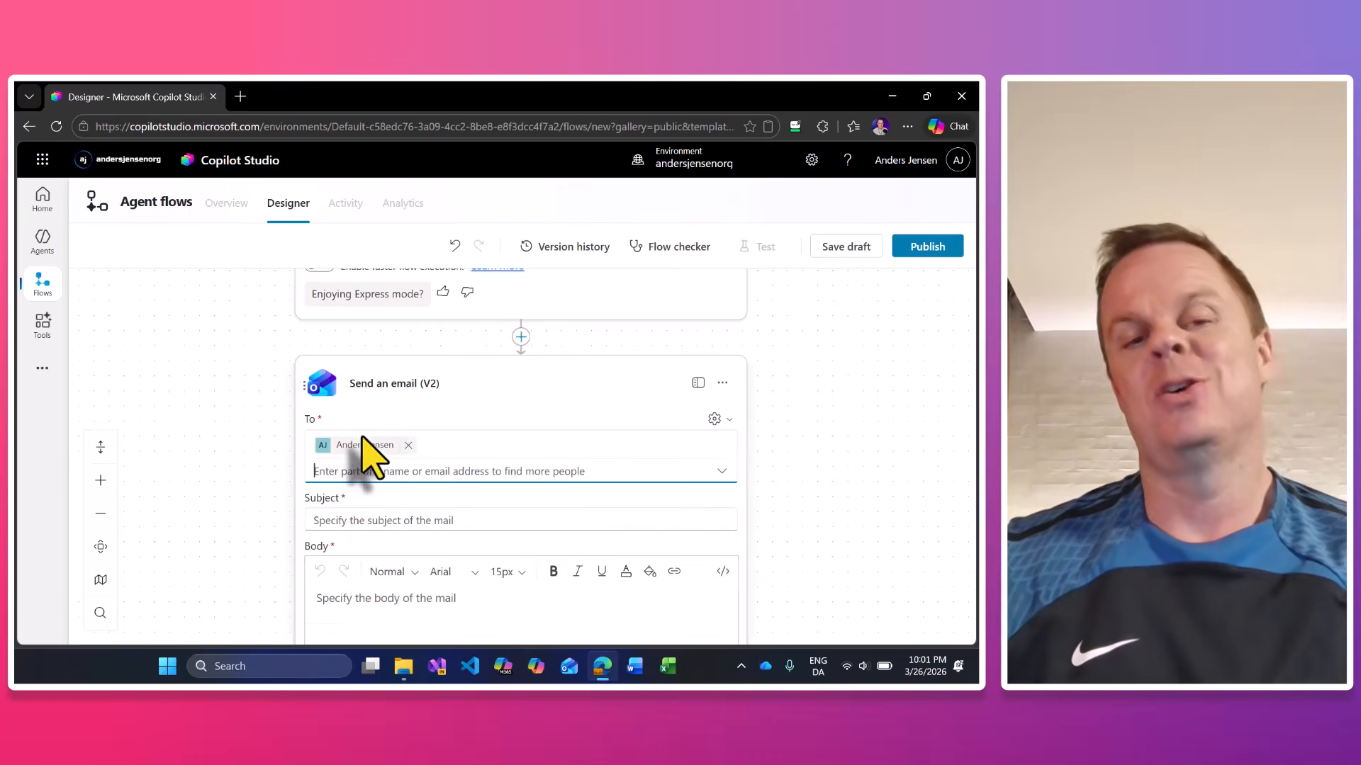
Step: Set the email's subject to "Error report" and its body to "Kindly see the attached."
click(344, 521)
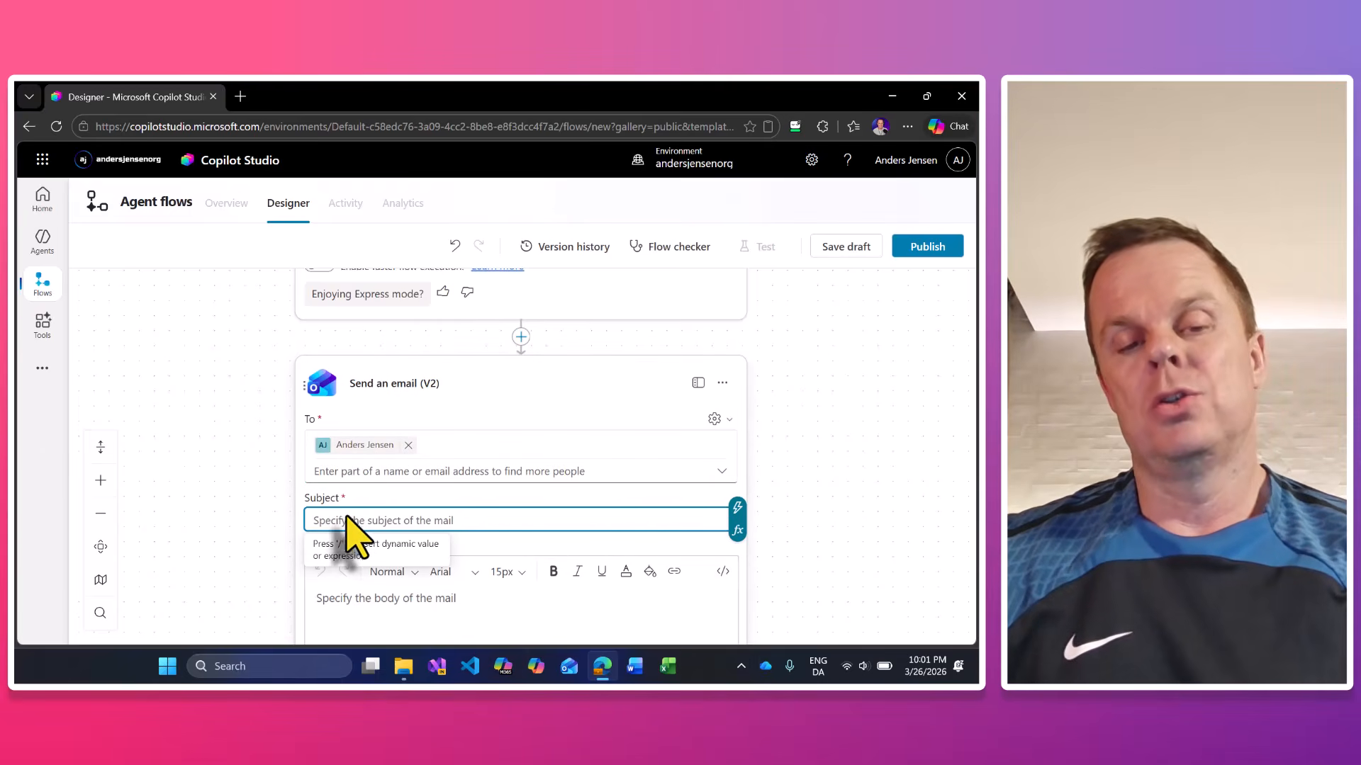
text(T)
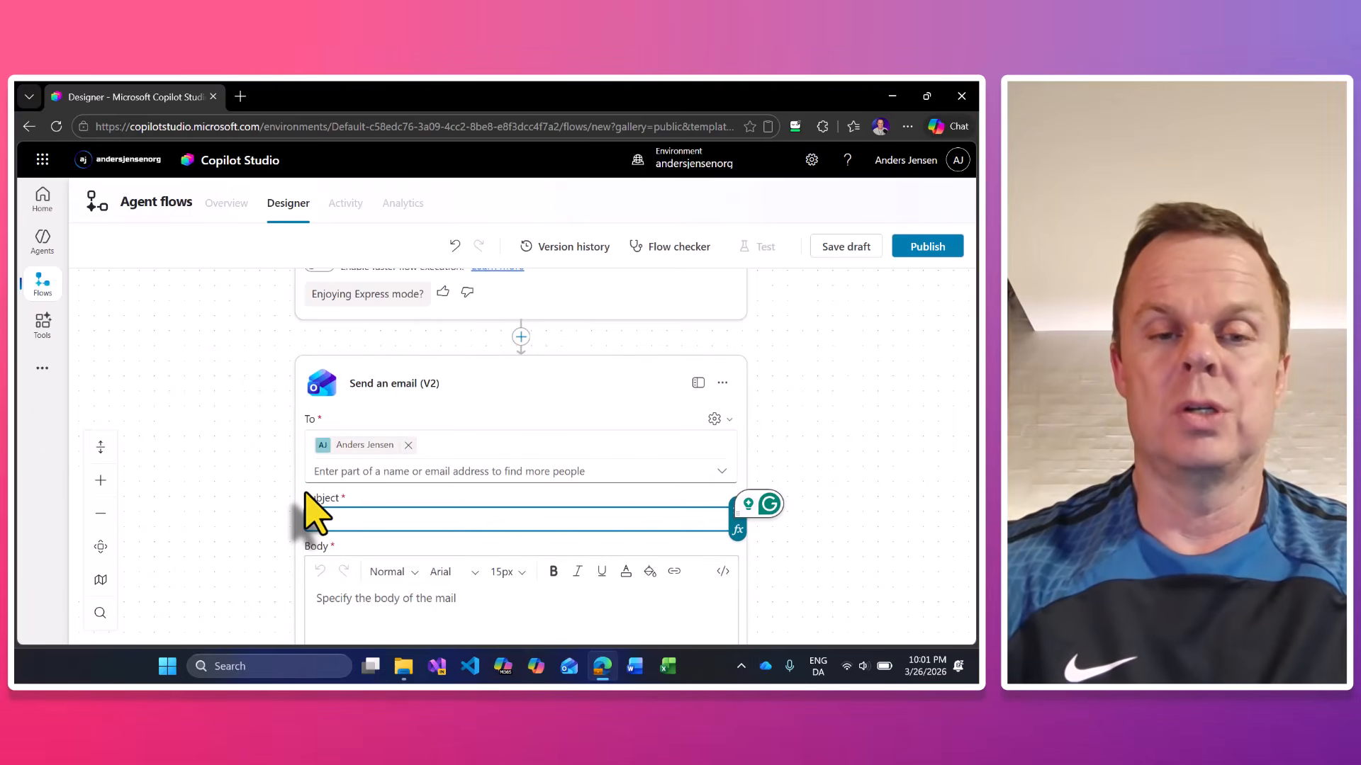
text(rror repot)
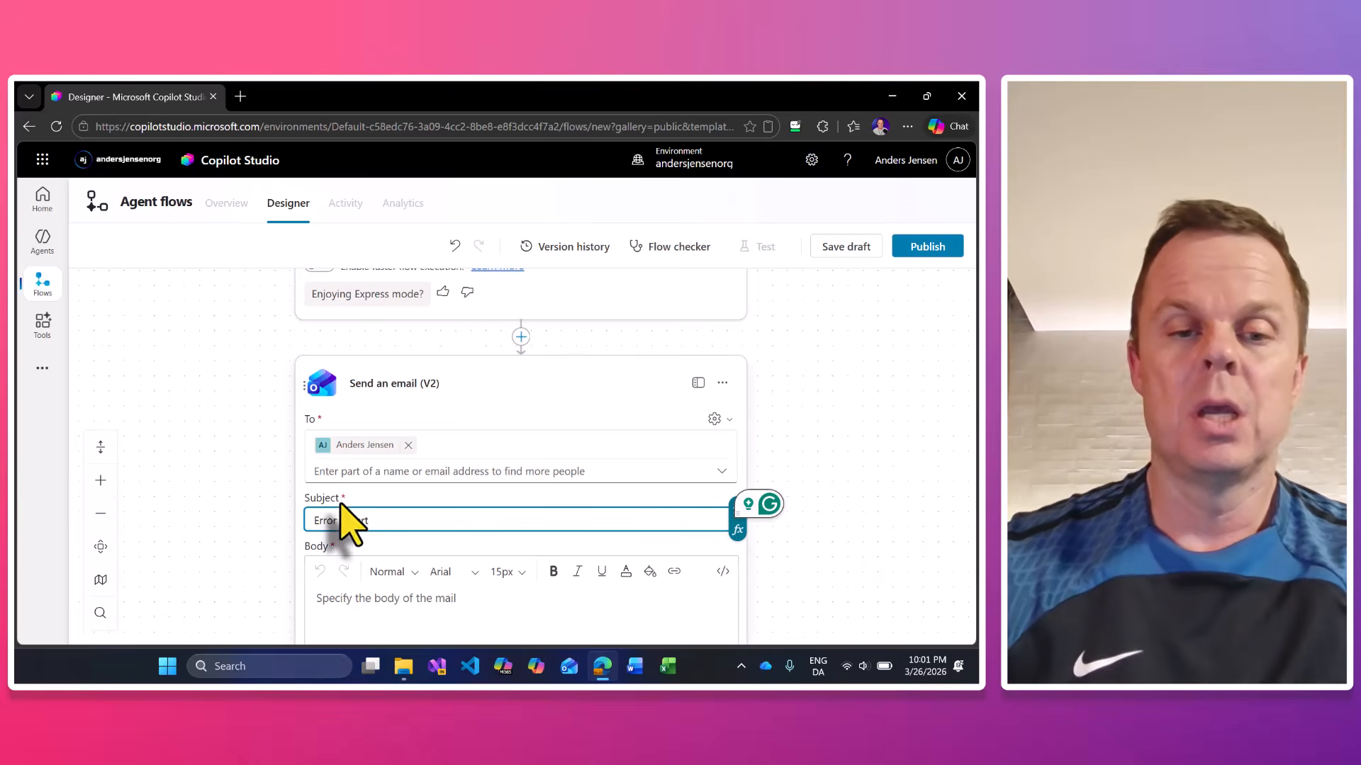
click(455, 606)
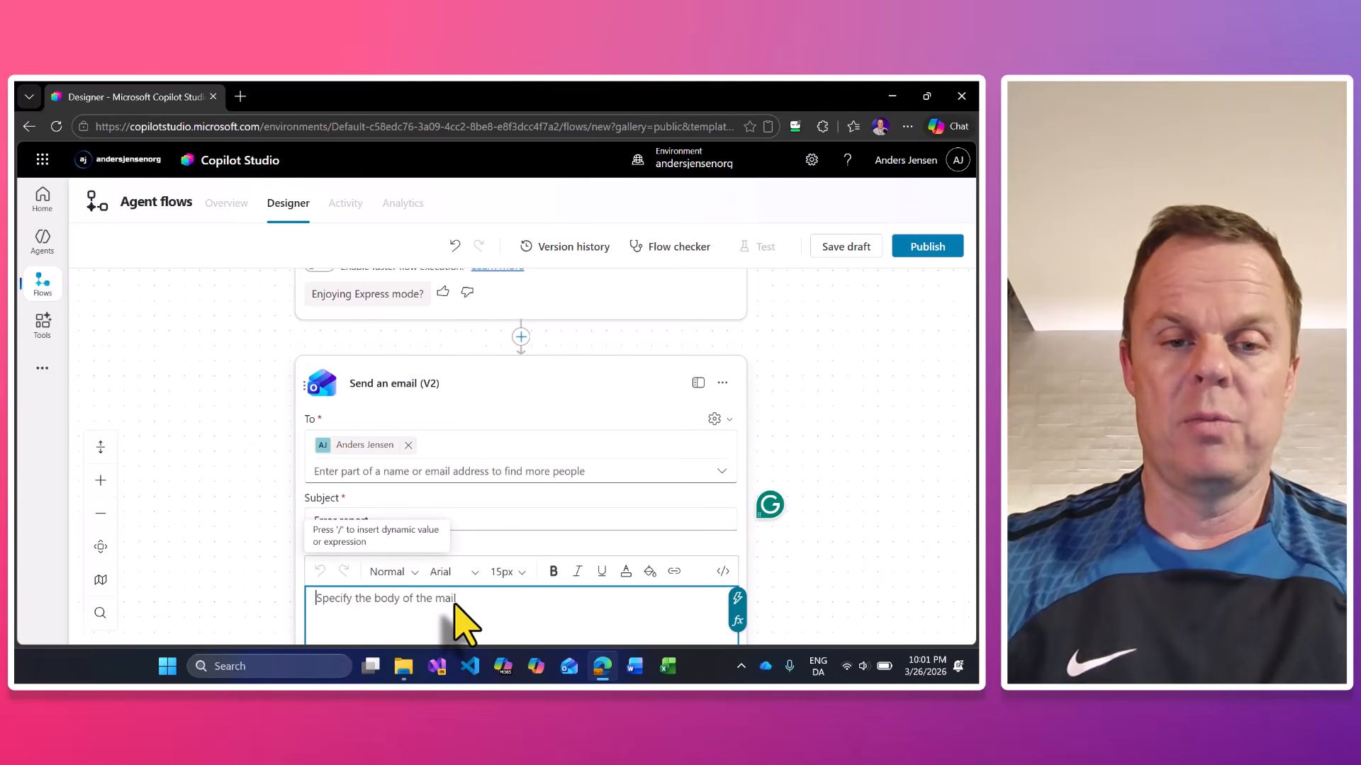
text(Kindly see the a)
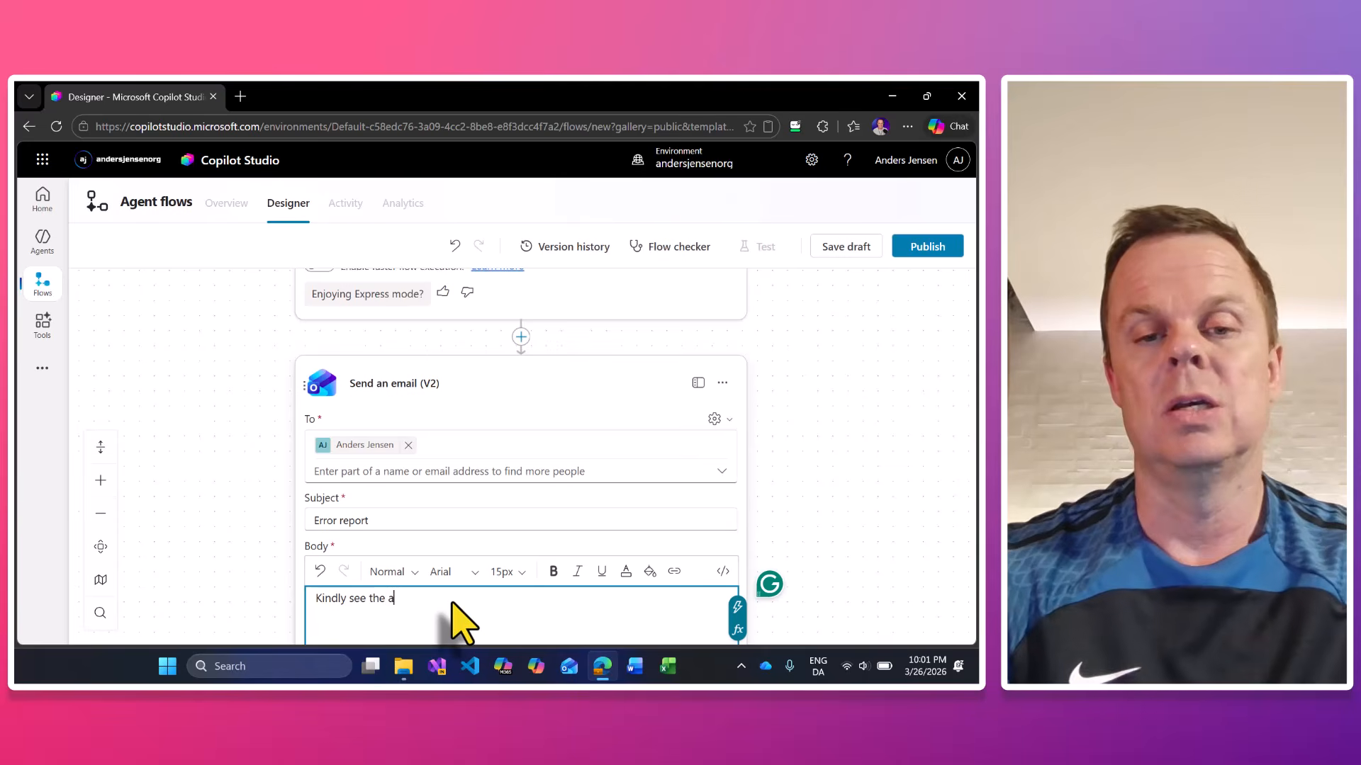
text(ttached.)
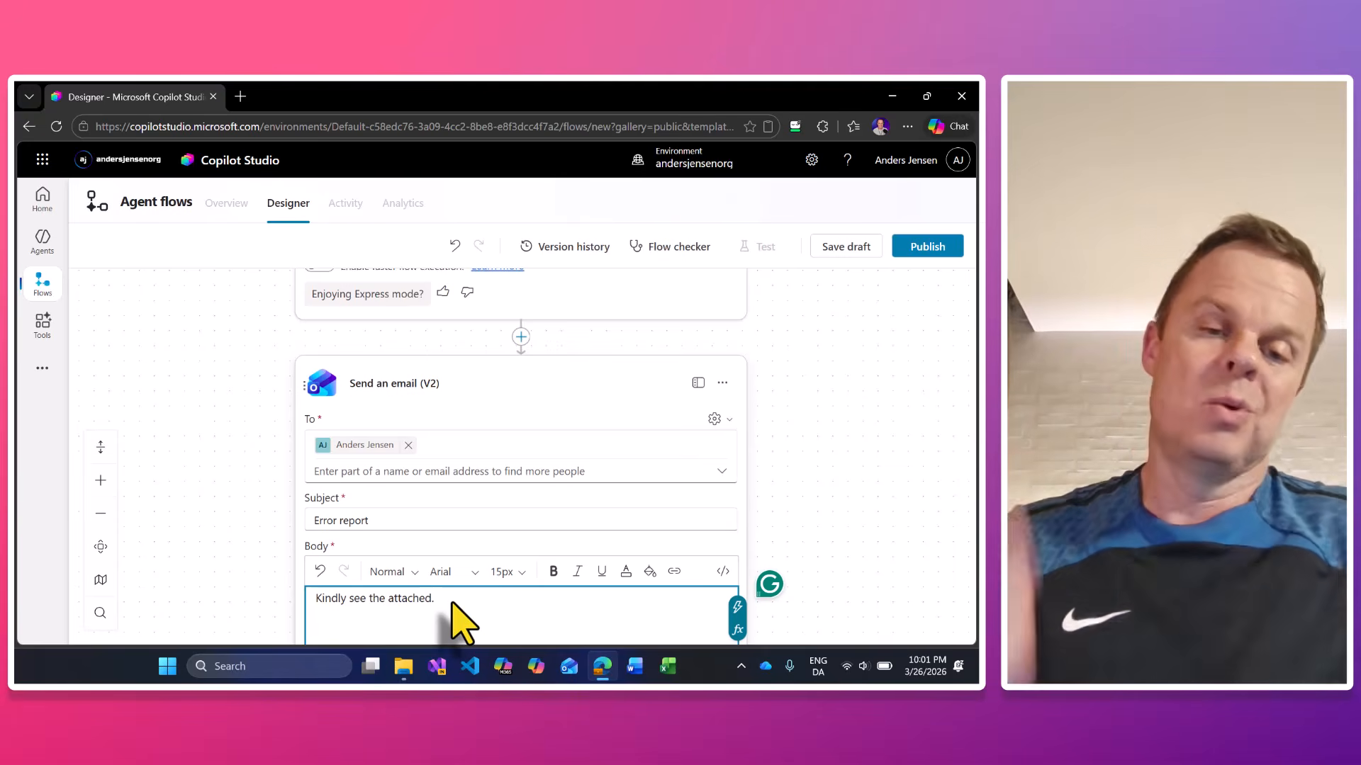
Step: Show all advanced parameters of the Send an email (V2) action and add a new attachment item
drag(245, 566, 216, 311)
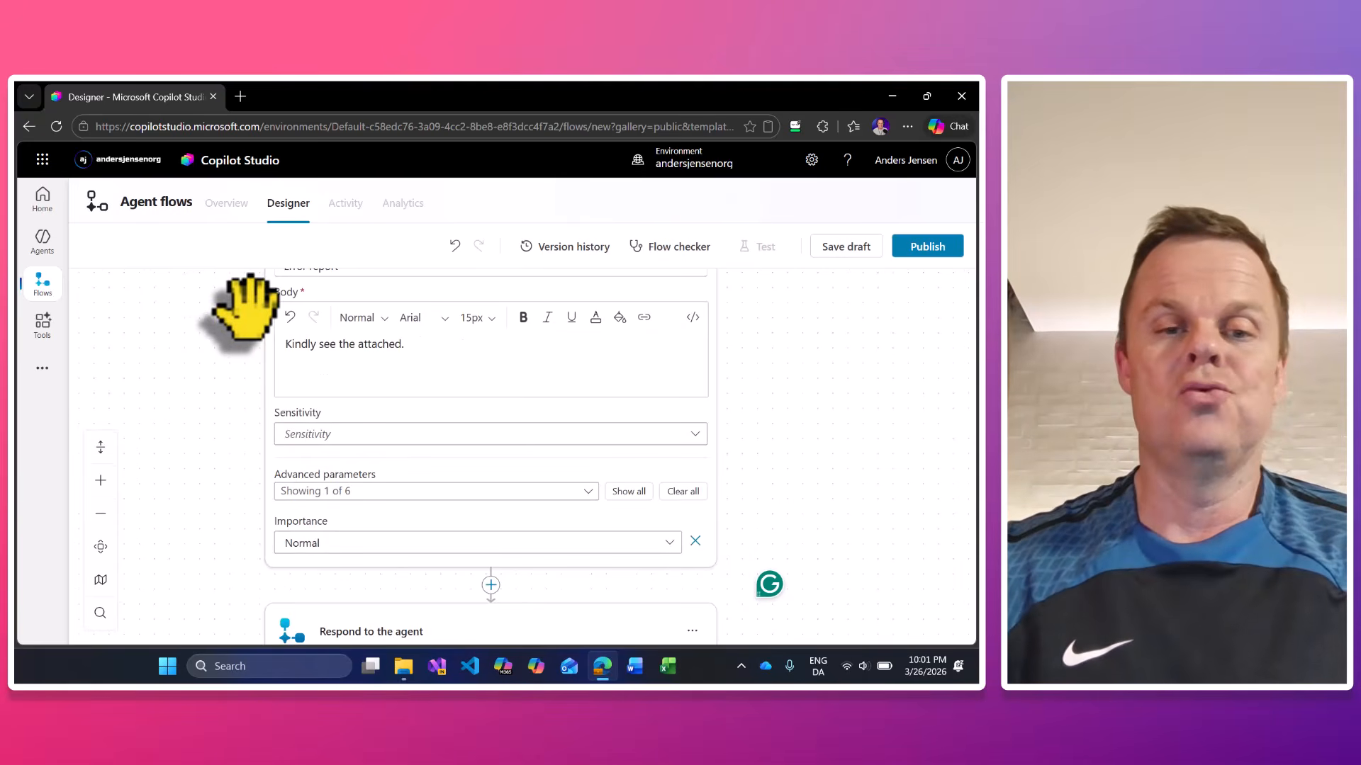
click(630, 493)
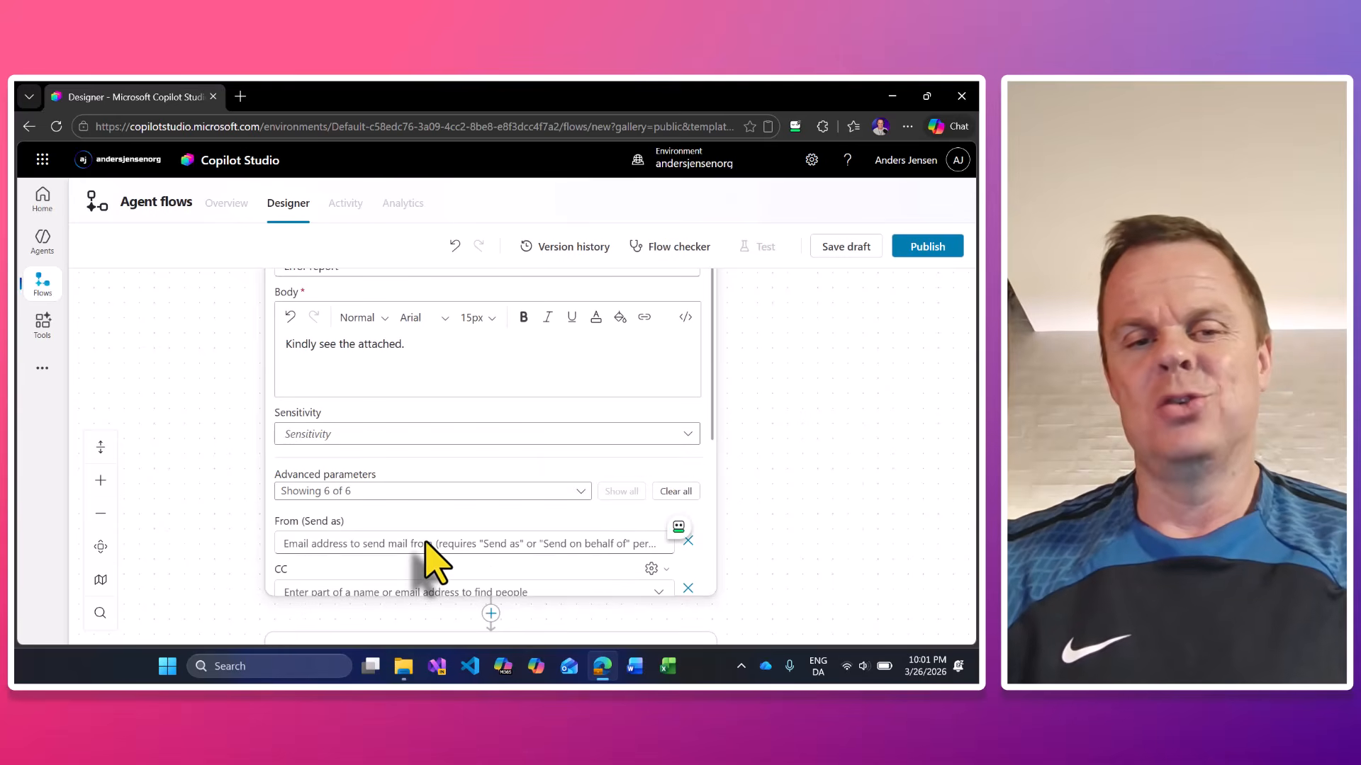
scroll(383, 542, down, 3)
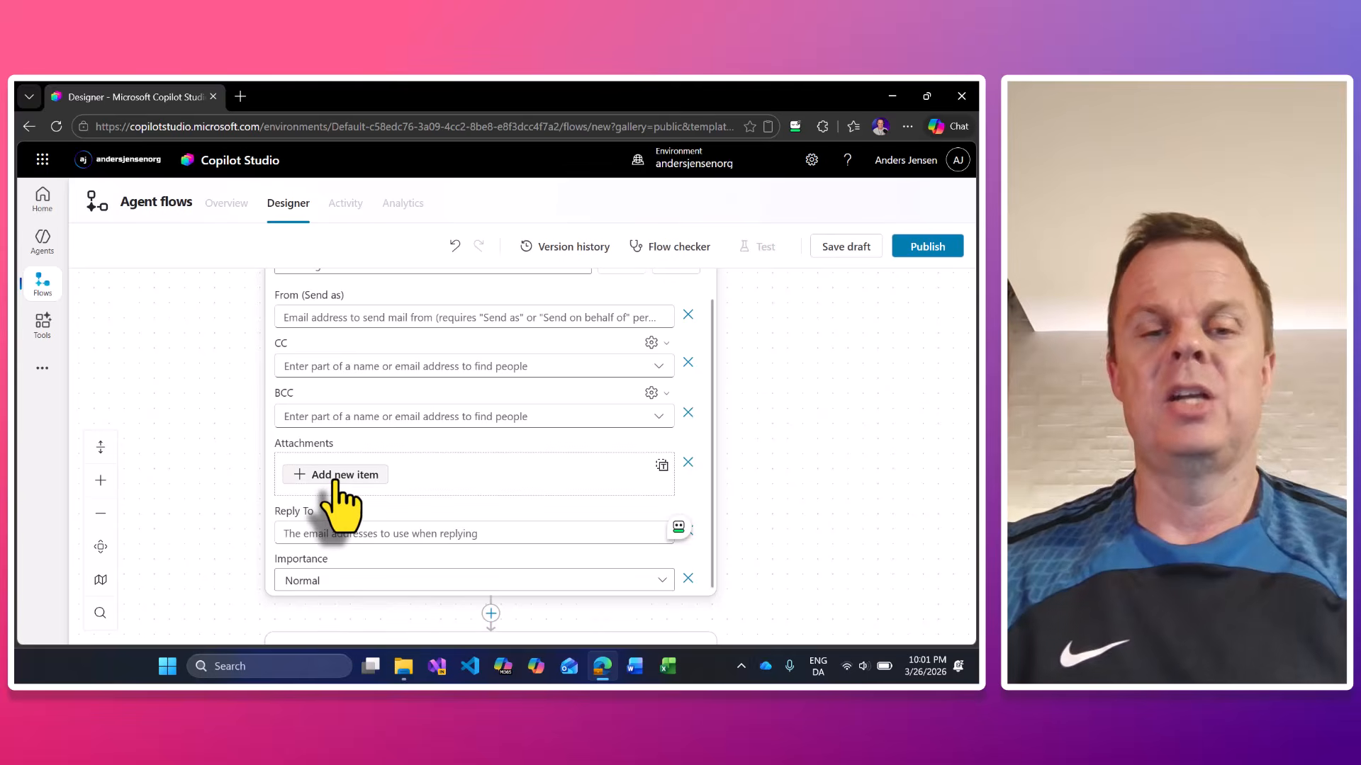
click(341, 476)
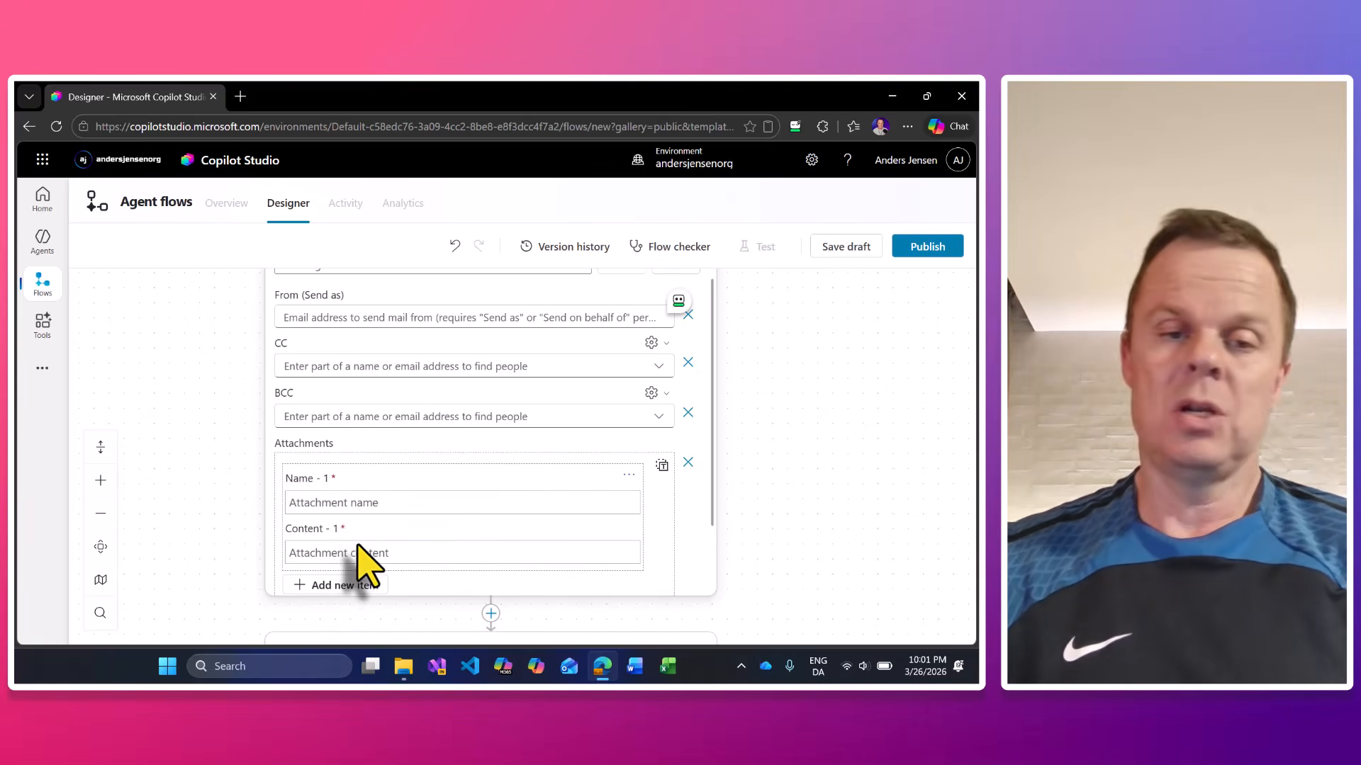
Step: Fill the attachment with the trigger's dynamic values: Screenshot name as its name and Screenshot contentBytes as its content
click(360, 505)
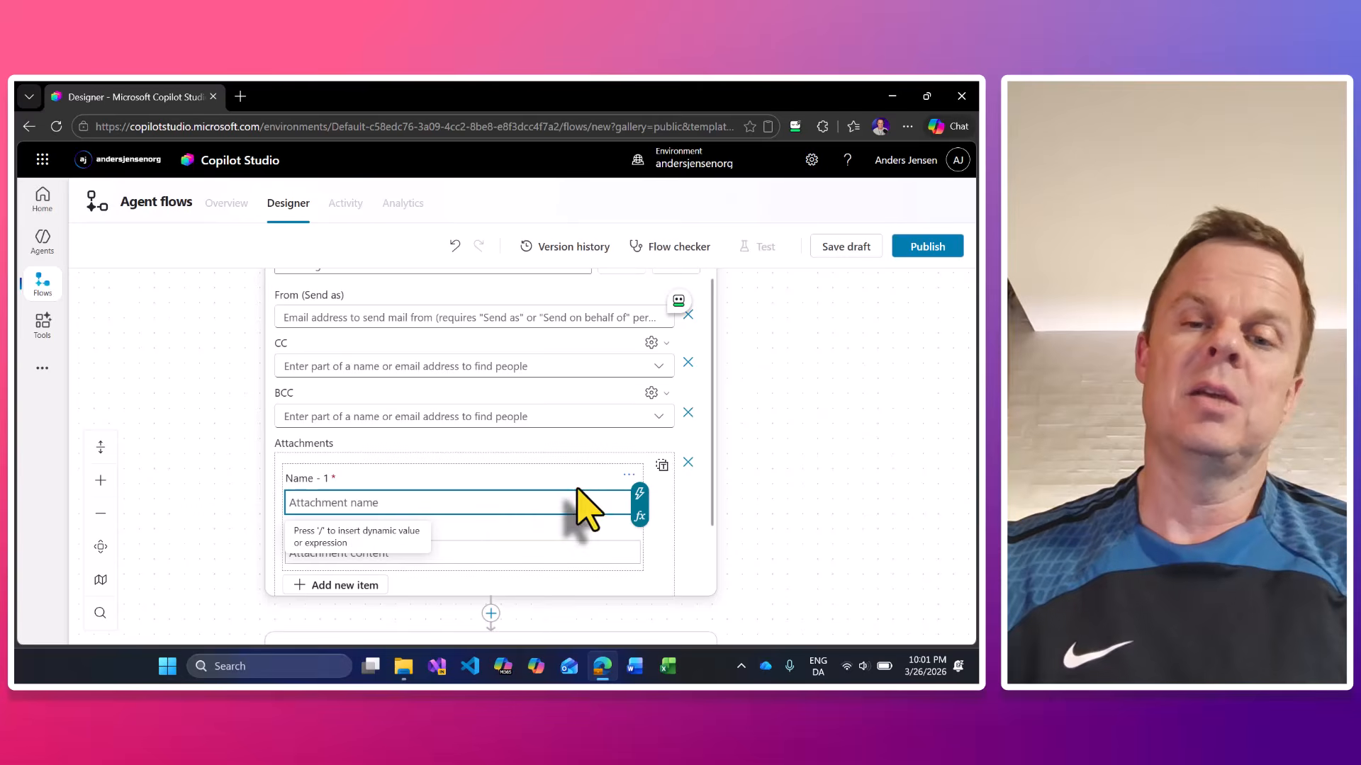
click(639, 494)
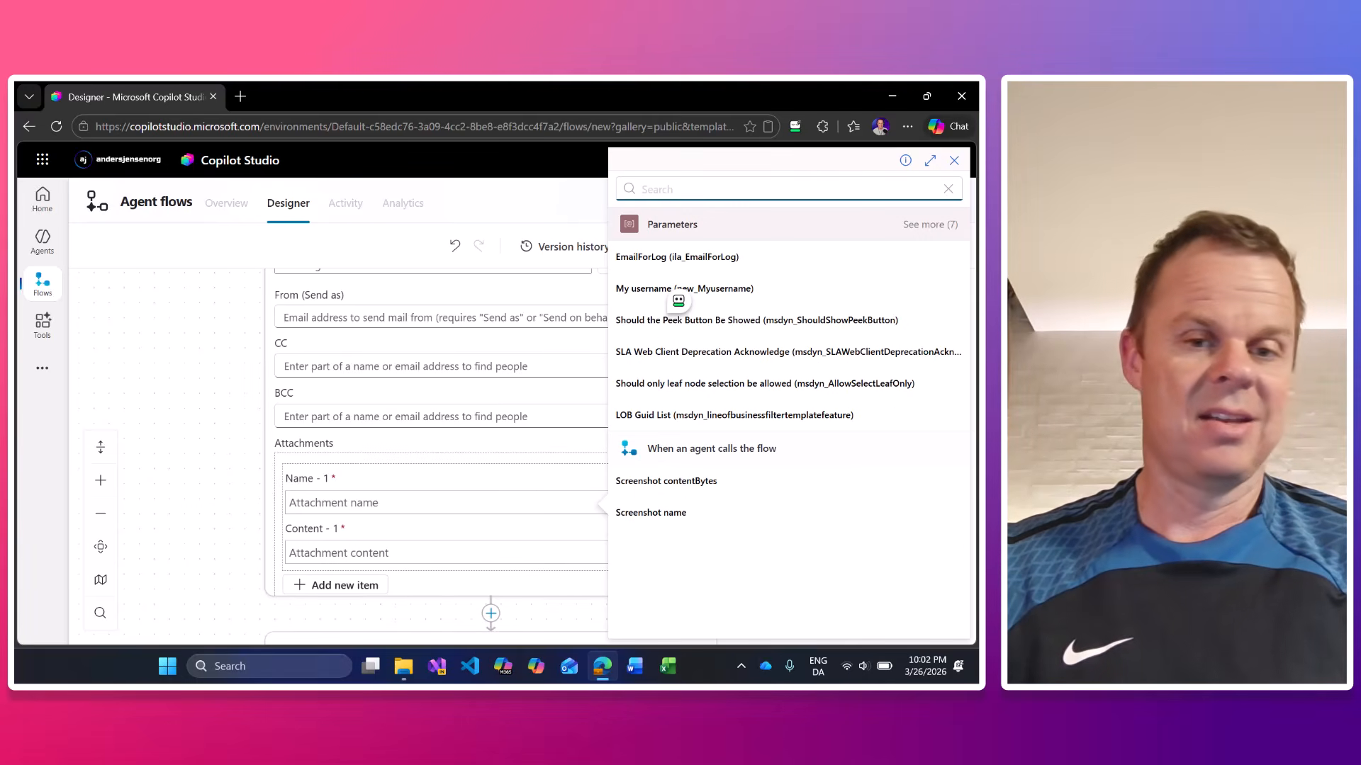
click(680, 514)
click(374, 559)
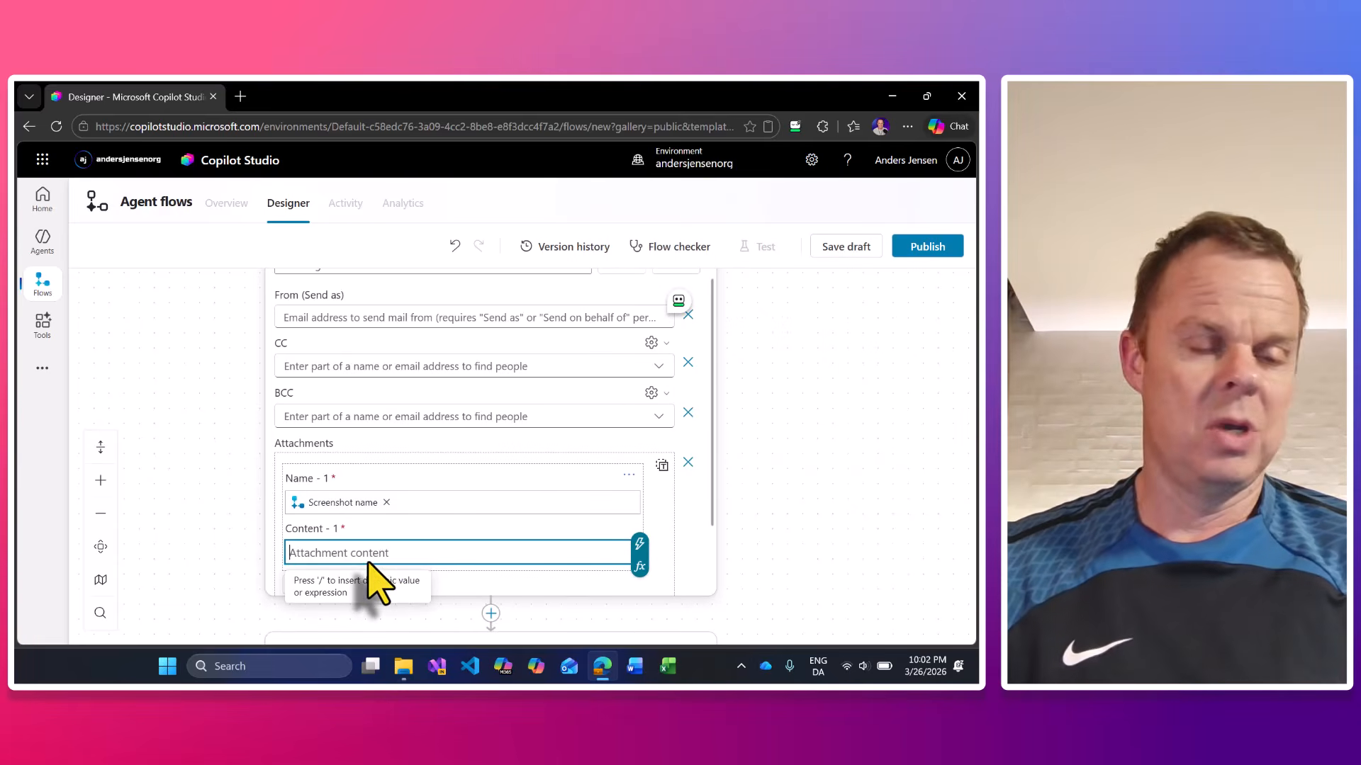
click(640, 545)
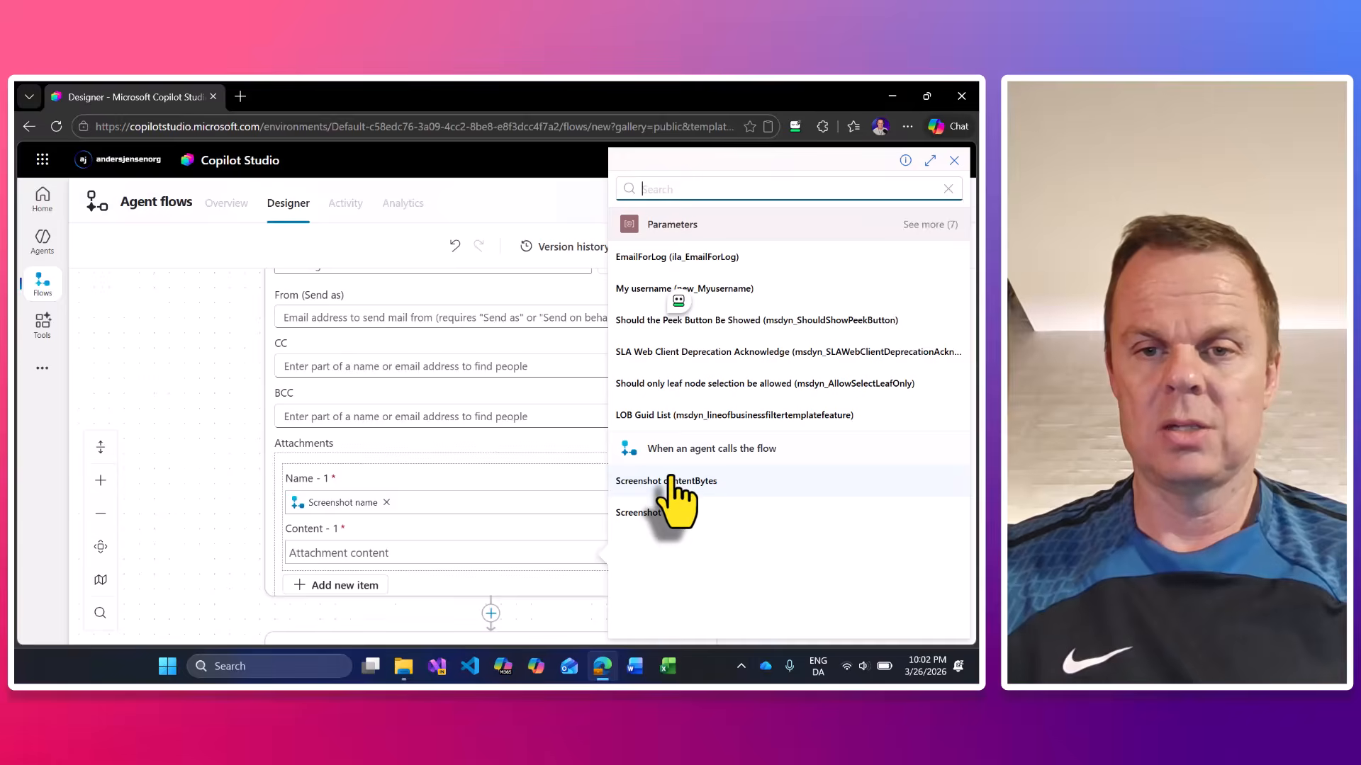
click(670, 481)
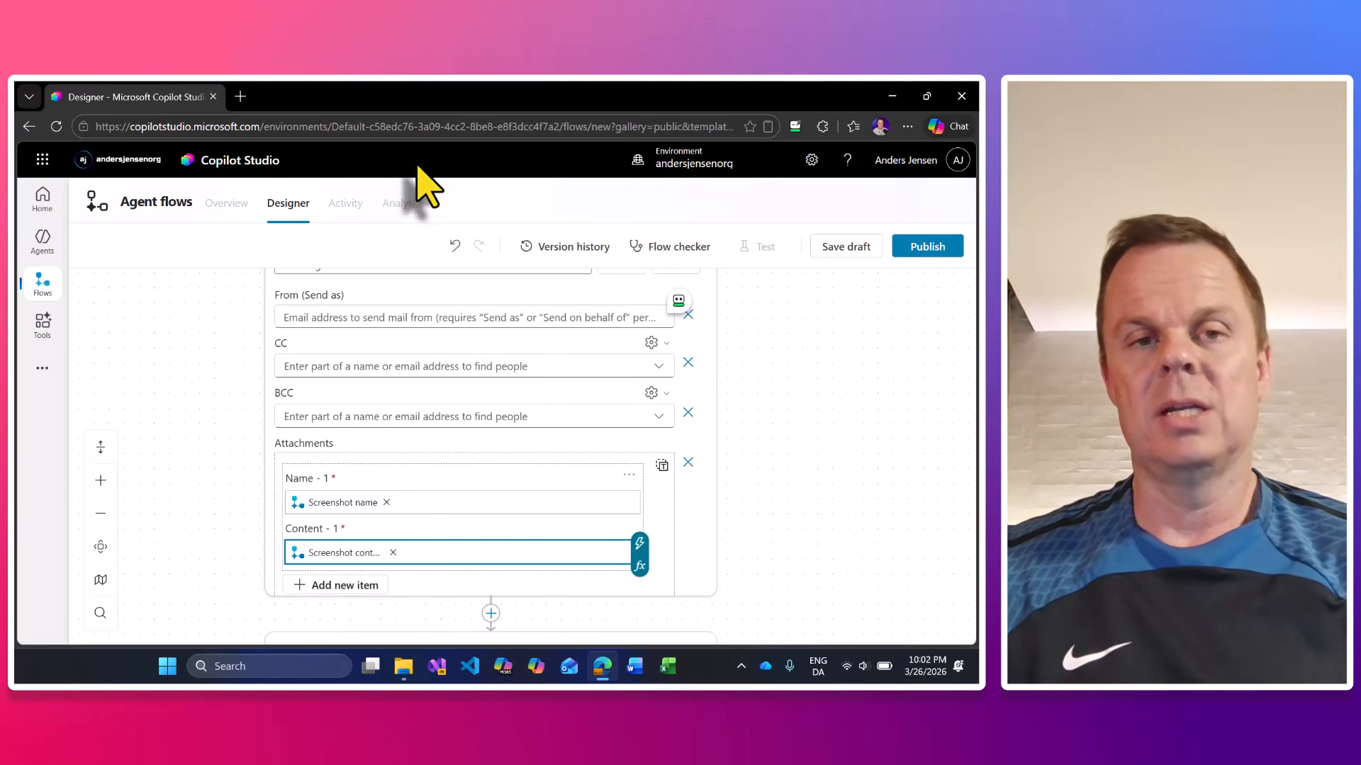
Step: Save the agent flow as a draft and rename it EmailError
click(845, 248)
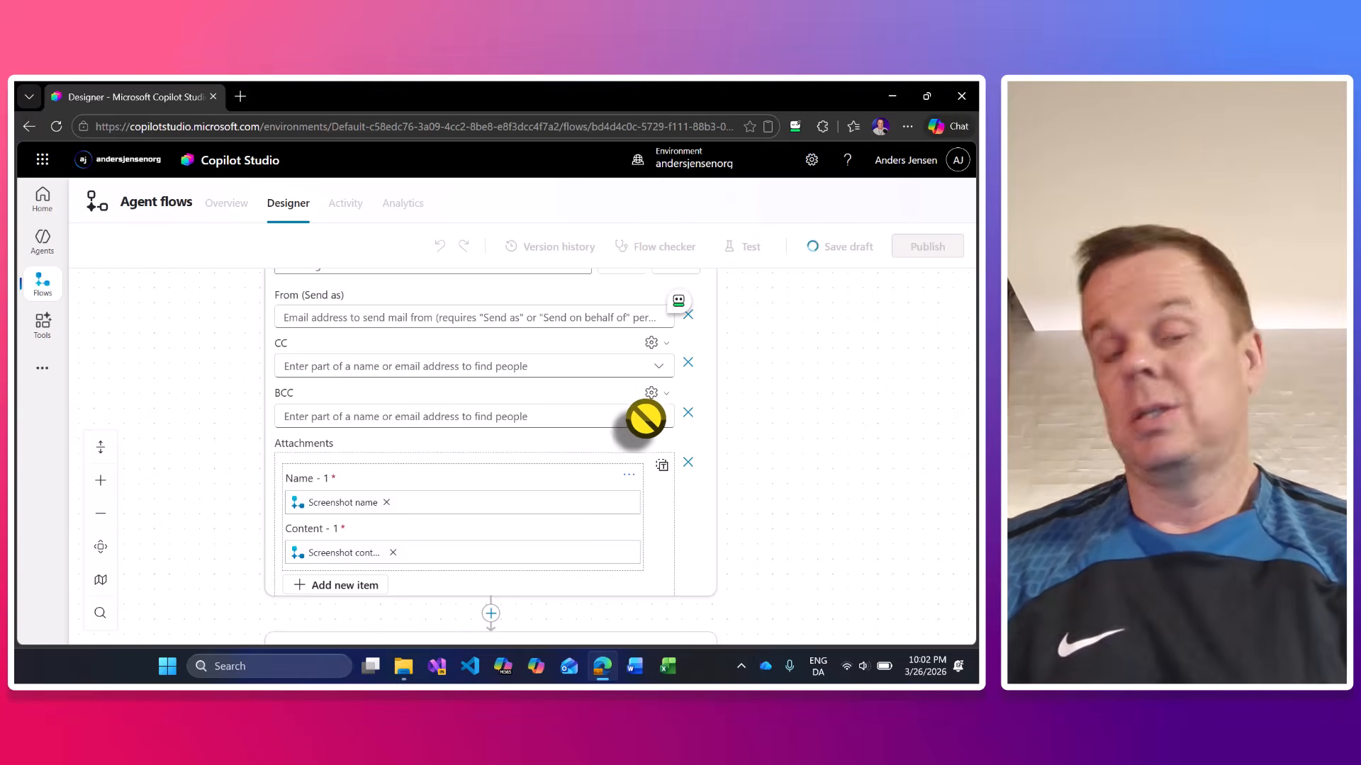
scroll(618, 401, down, 4)
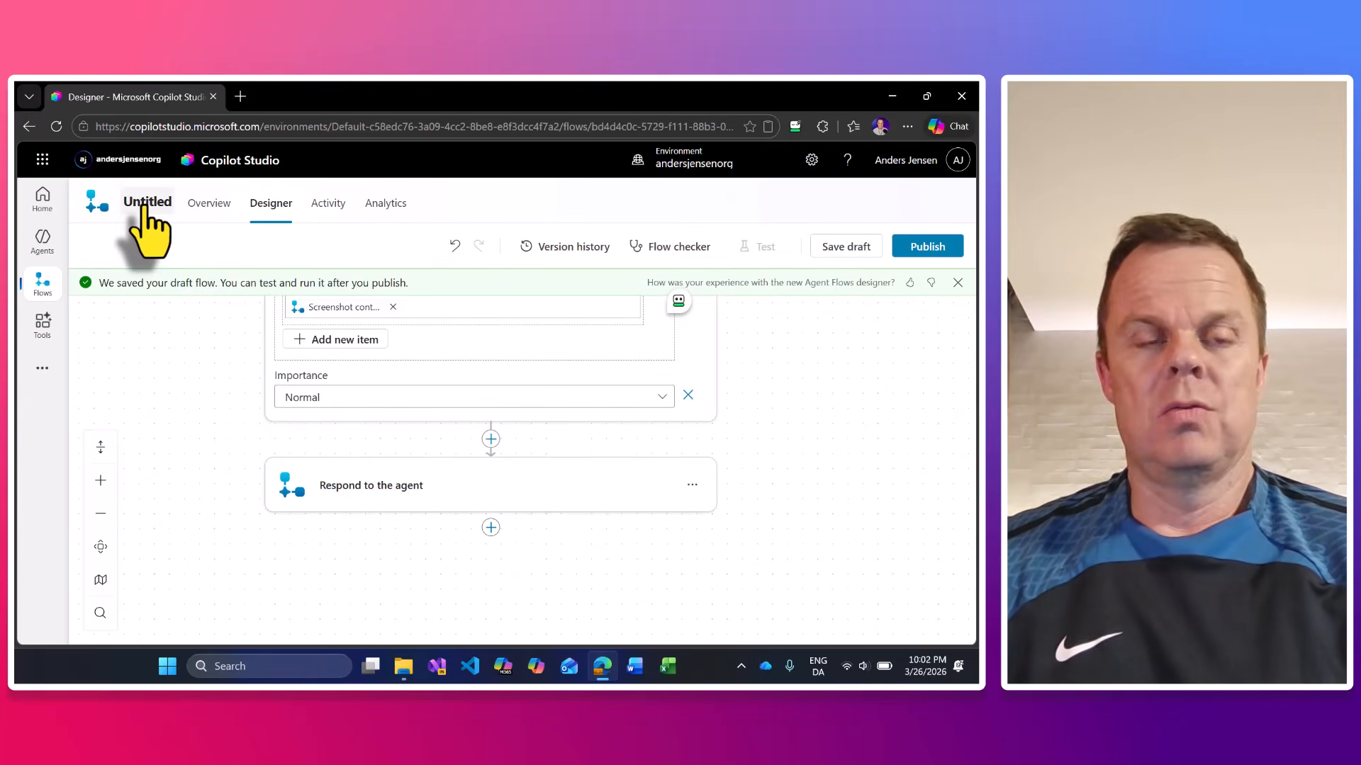
click(145, 206)
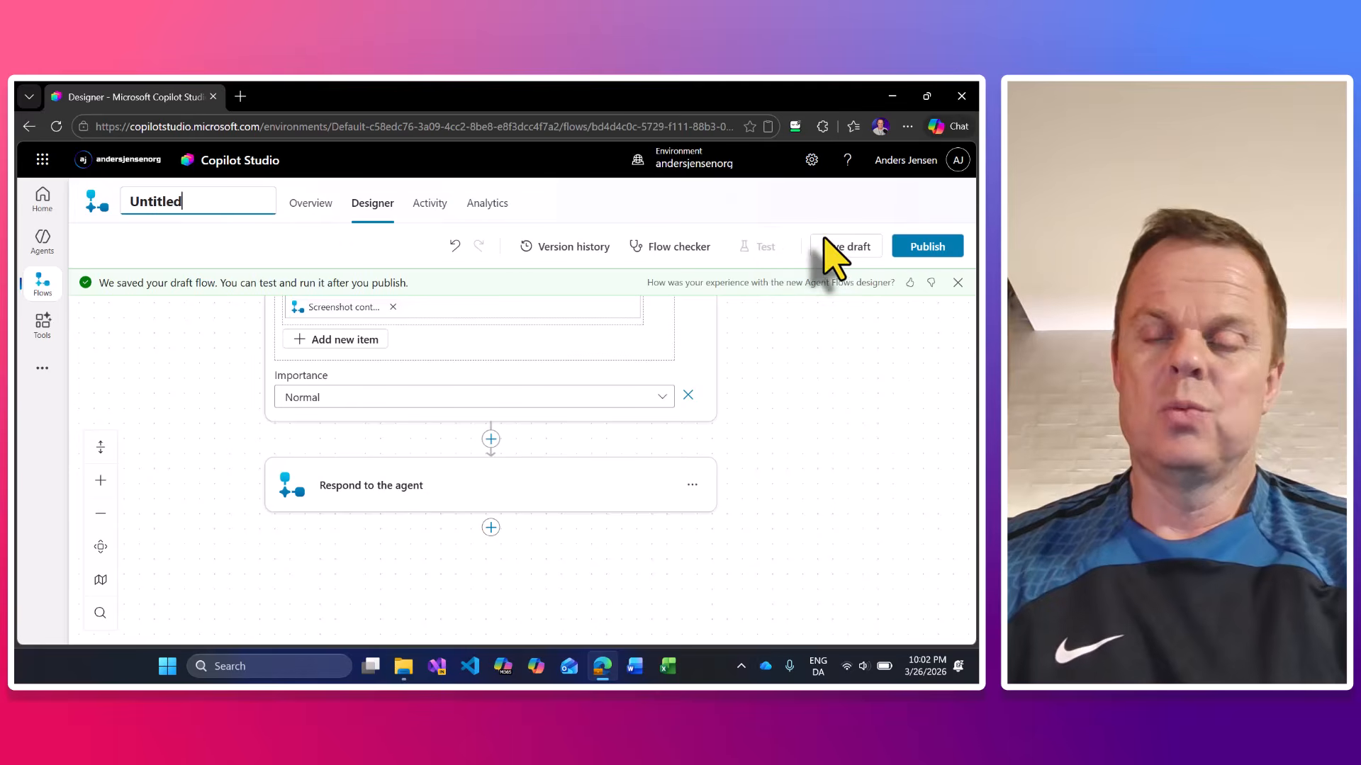
drag(245, 201, 85, 199)
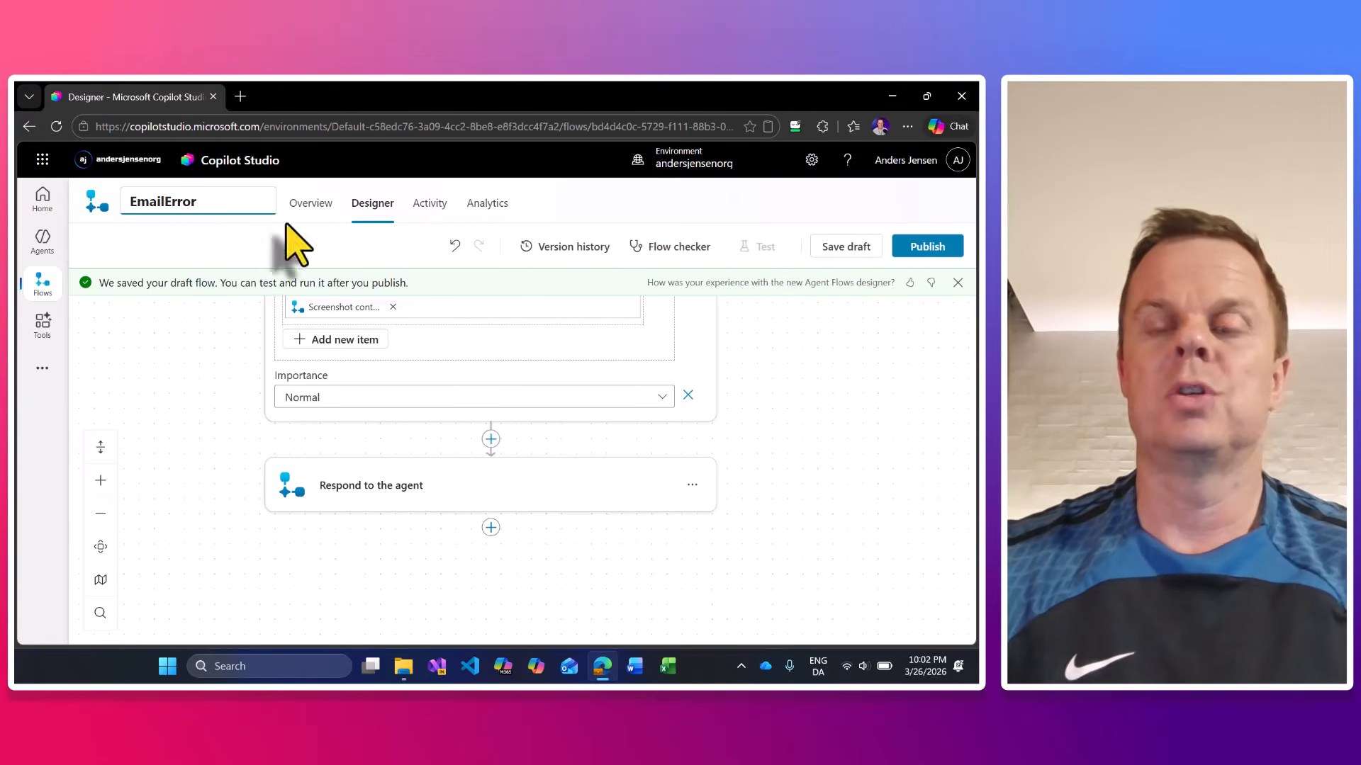
Step: Publish the EmailError flow and go back to the agent
click(926, 247)
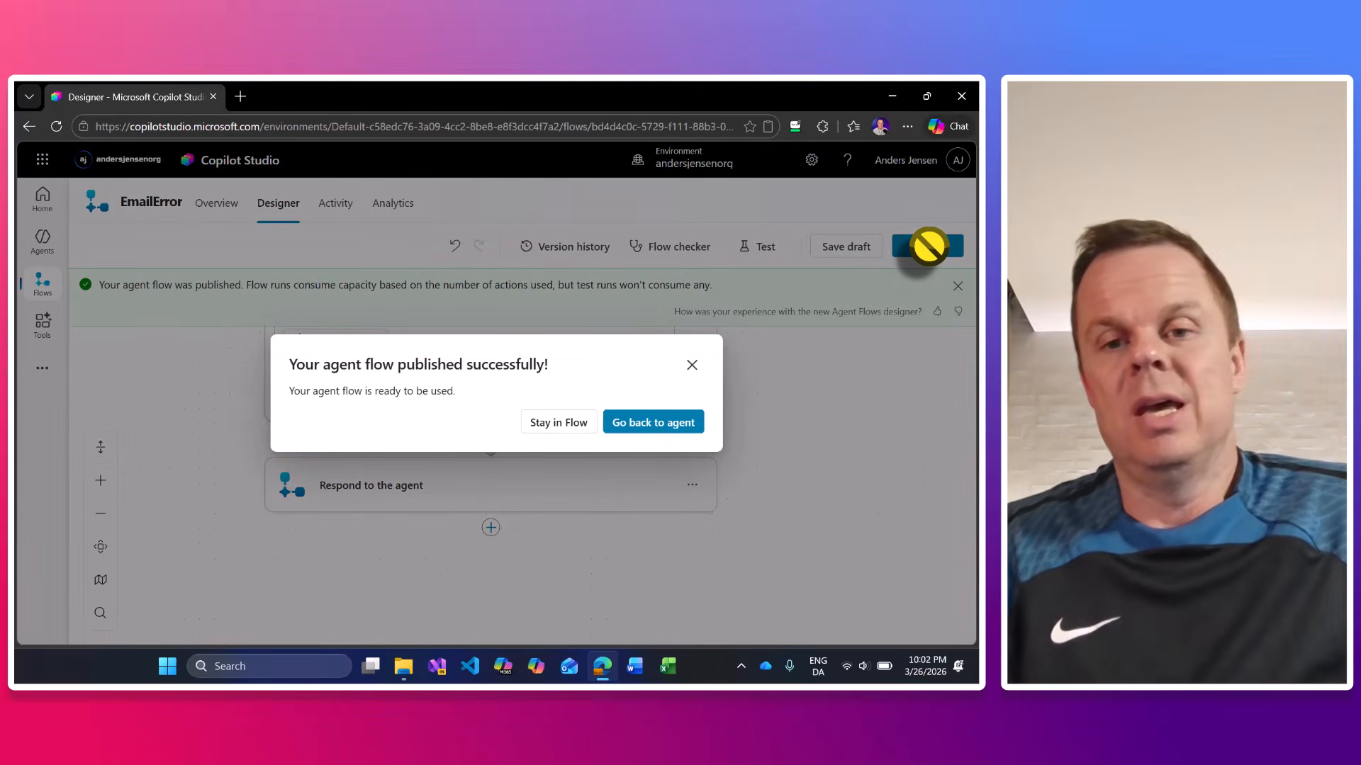
click(686, 425)
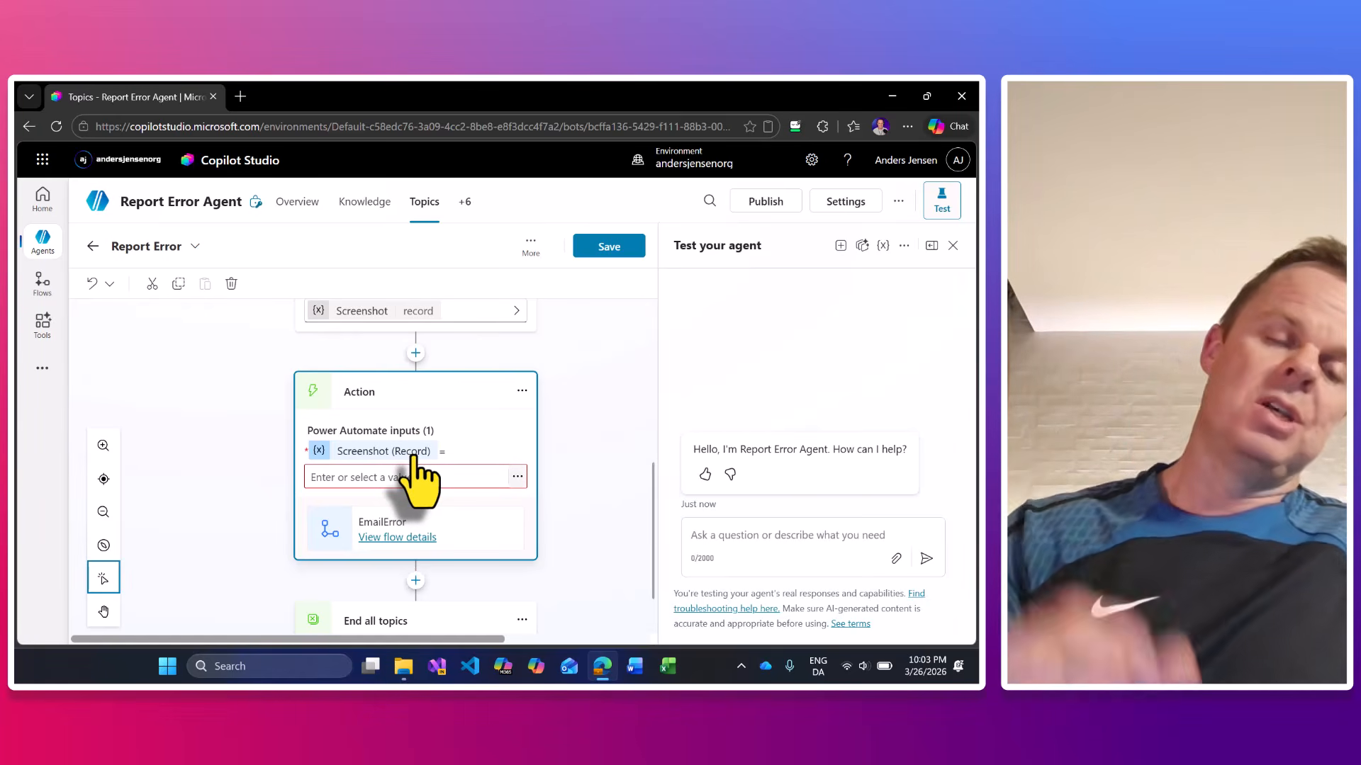
Step: Start a record formula for the EmailError action's Screenshot input with the field contentBytes: Topic.Screenshot.Content
click(518, 477)
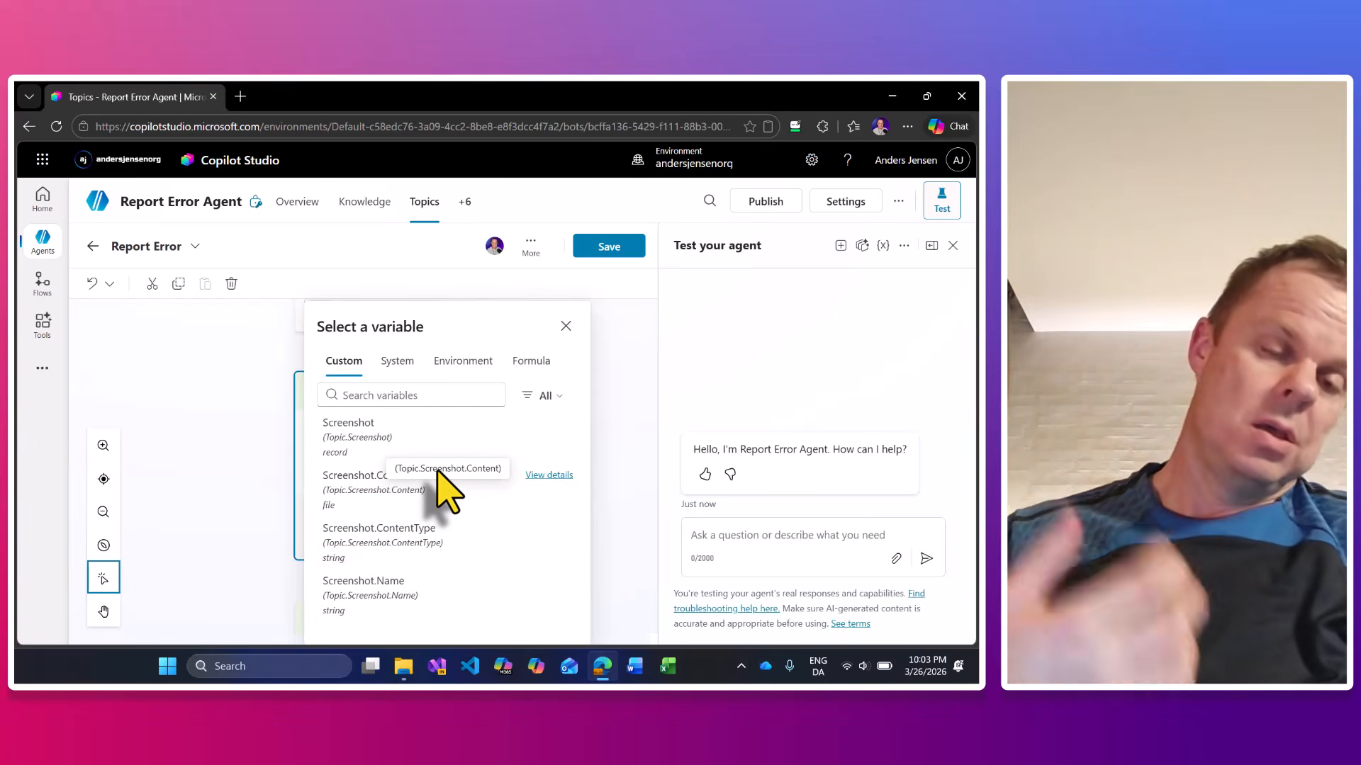
click(531, 362)
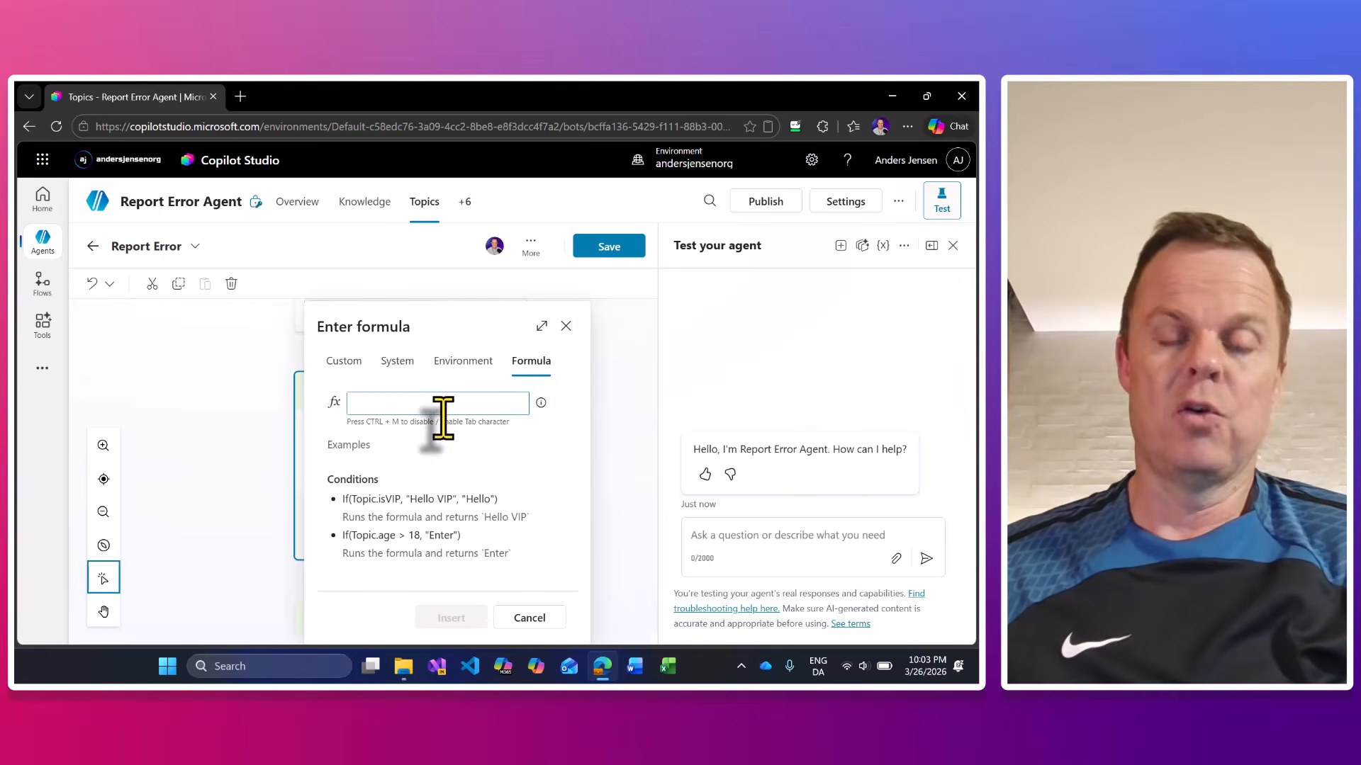
text({)
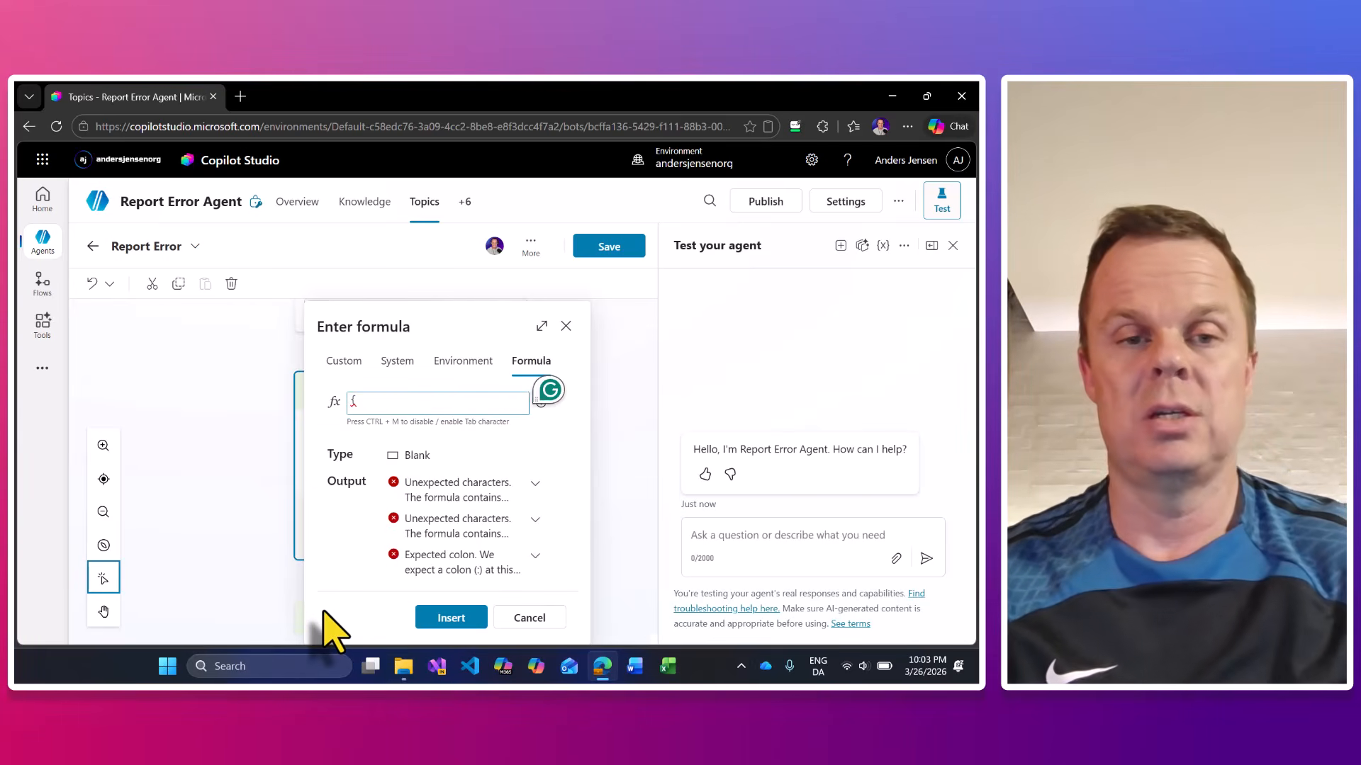
key(Return)
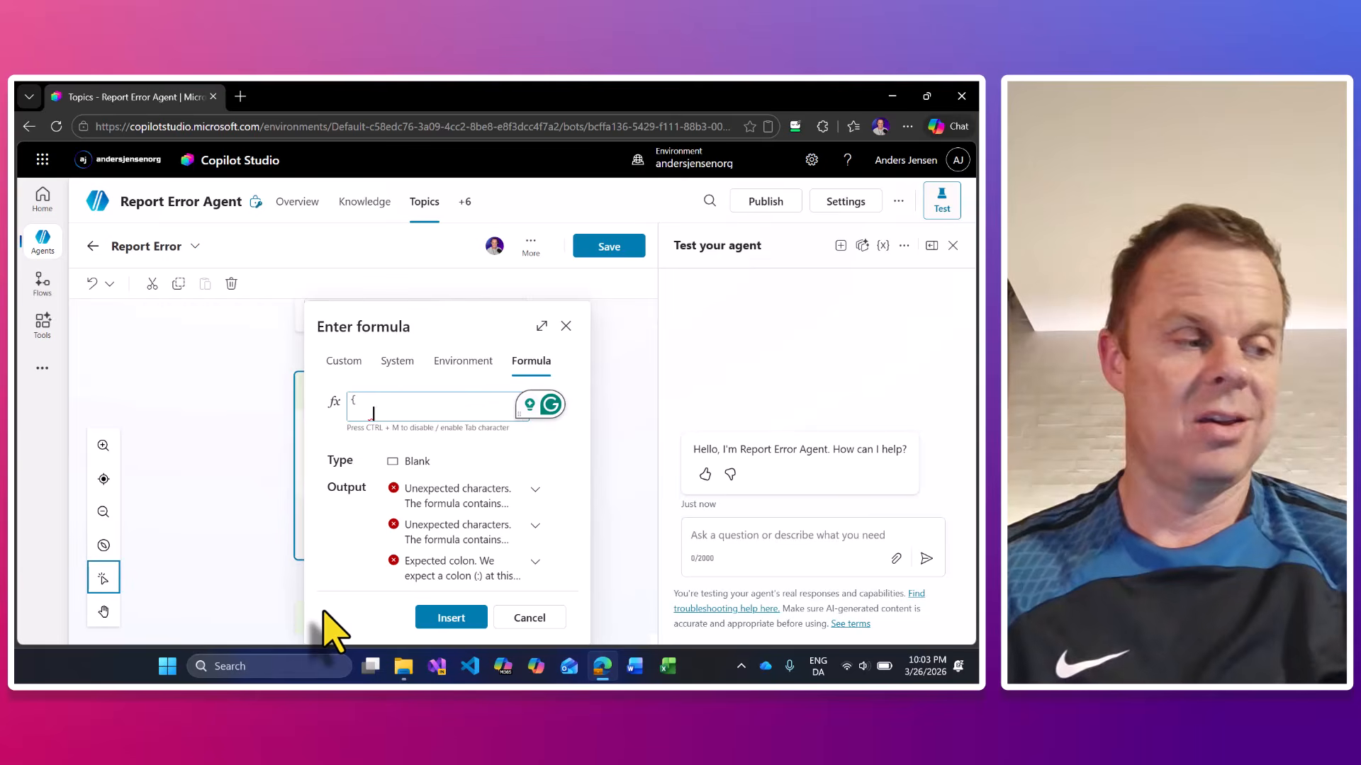
text(contentBytes)
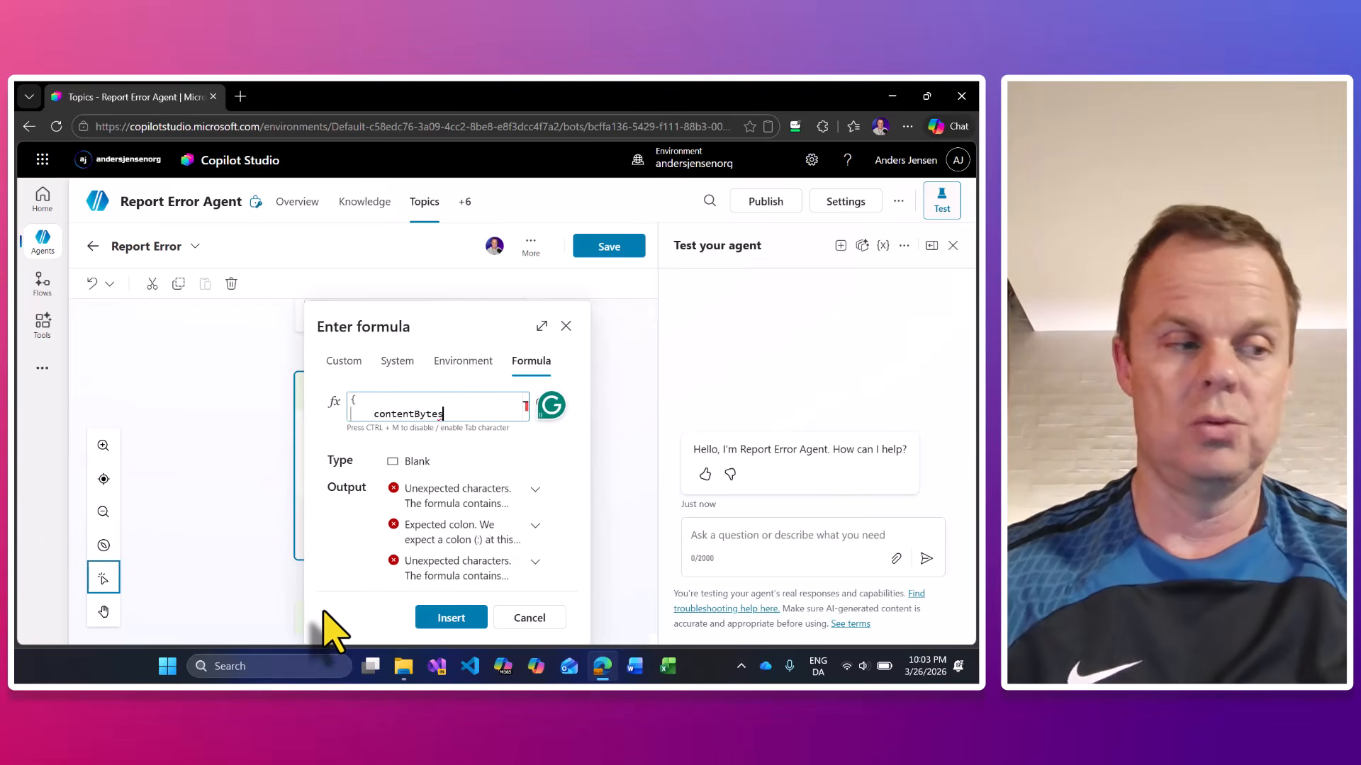
text(: Topc)
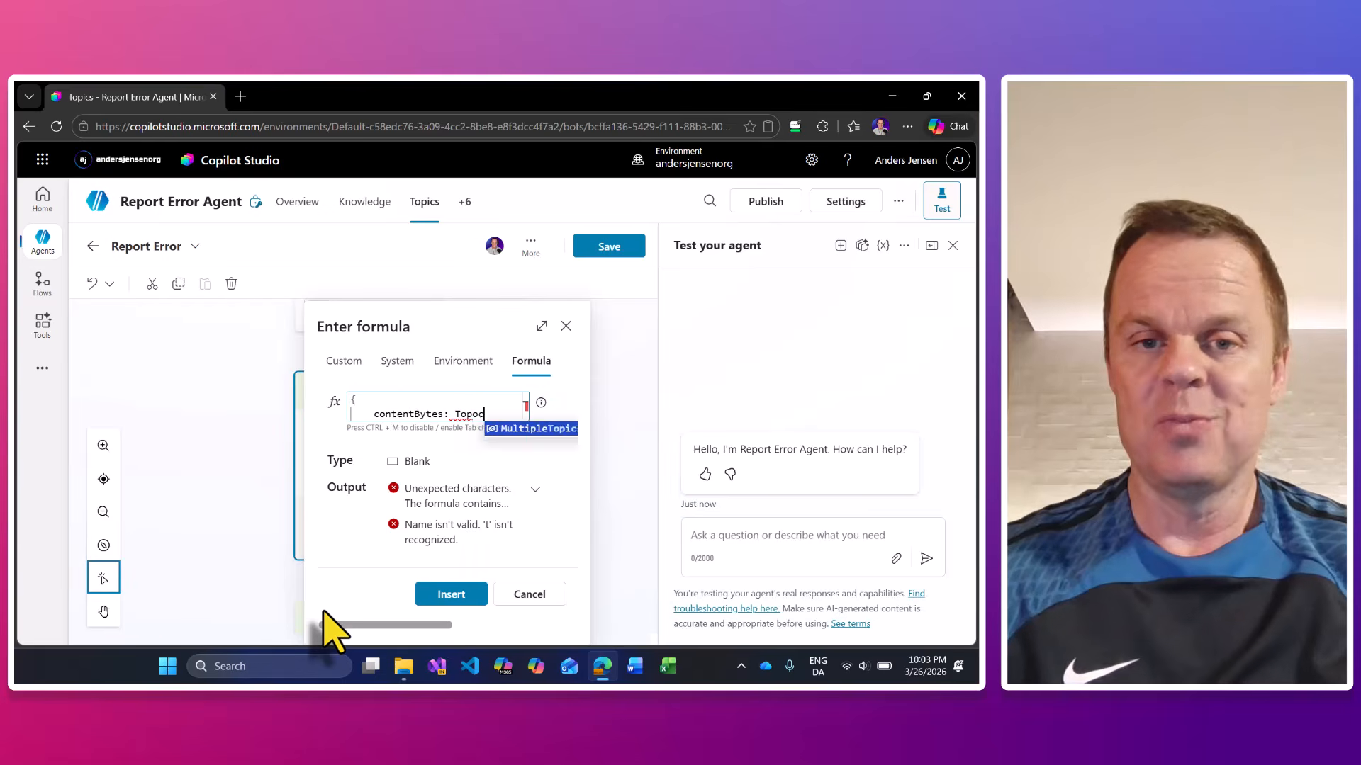
text(c.)
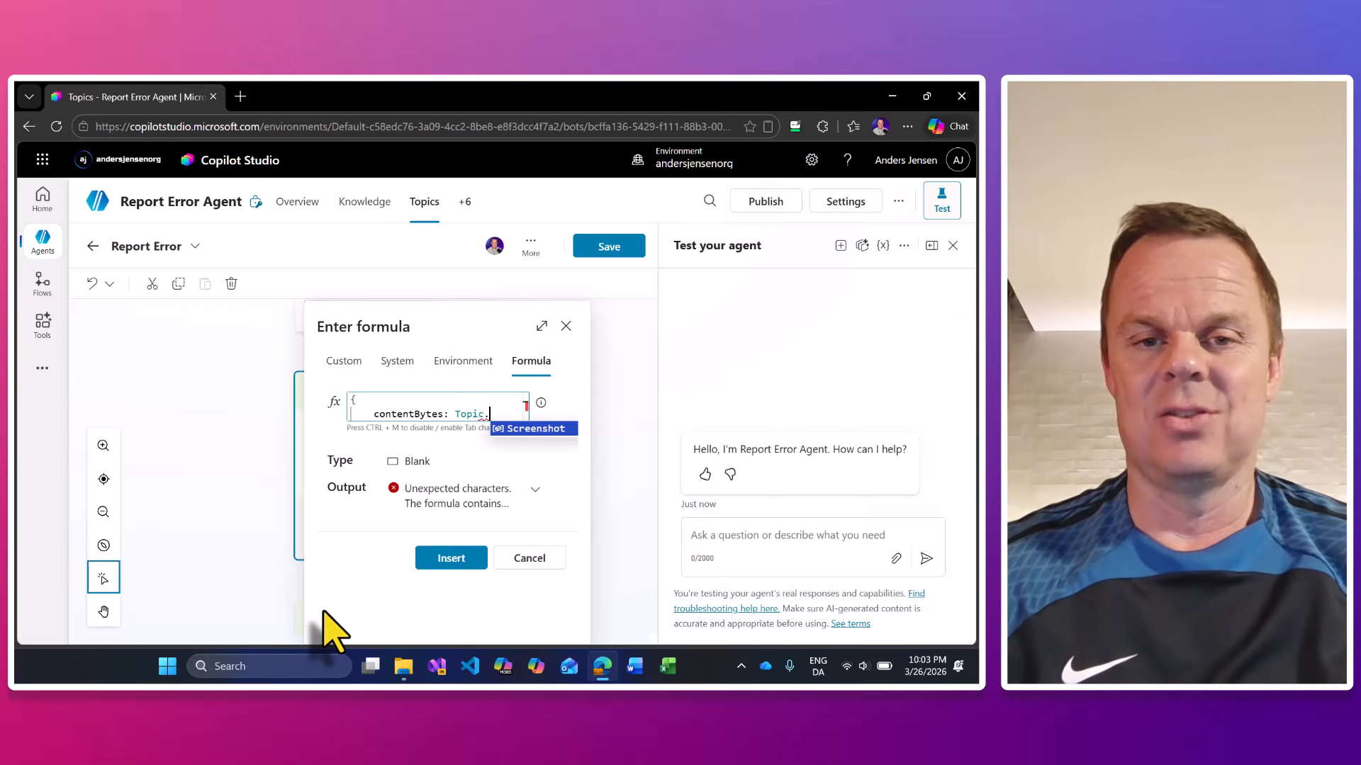
key(Tab)
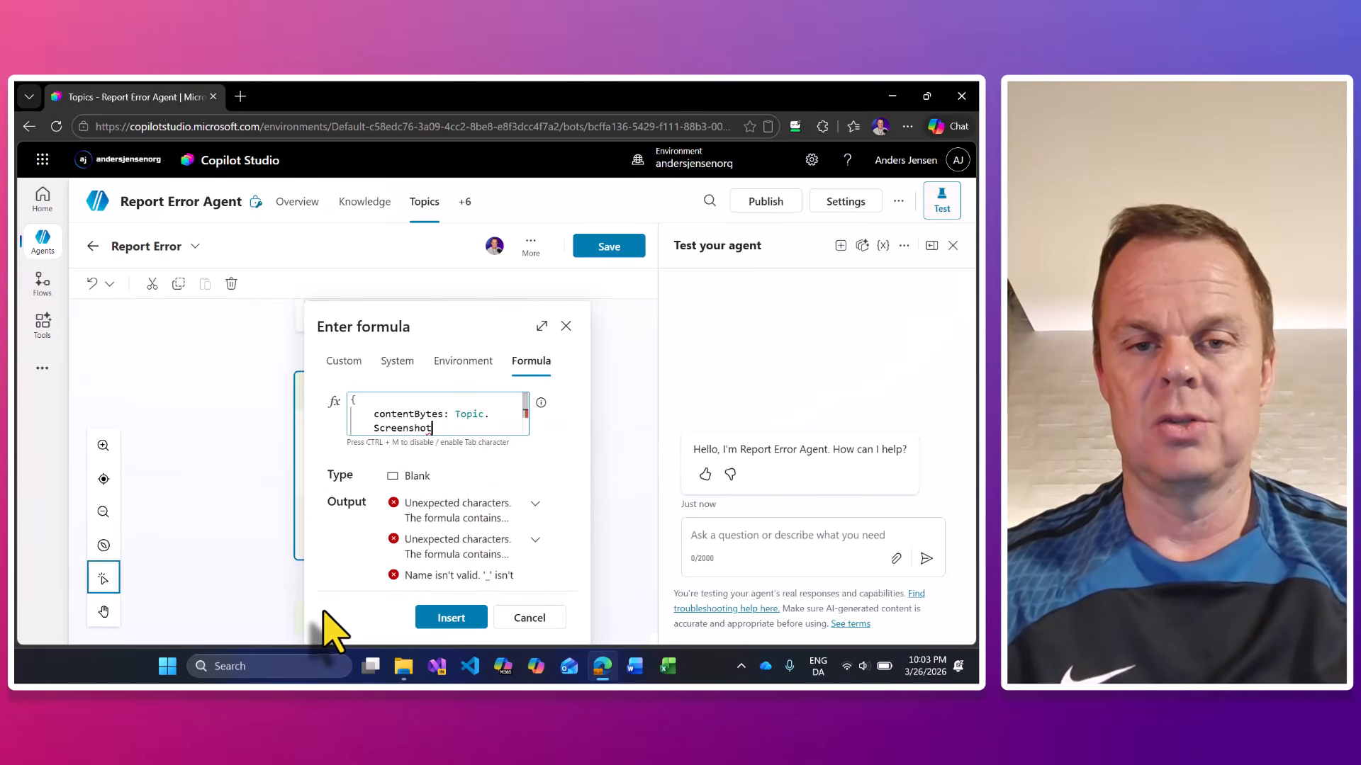
text(.)
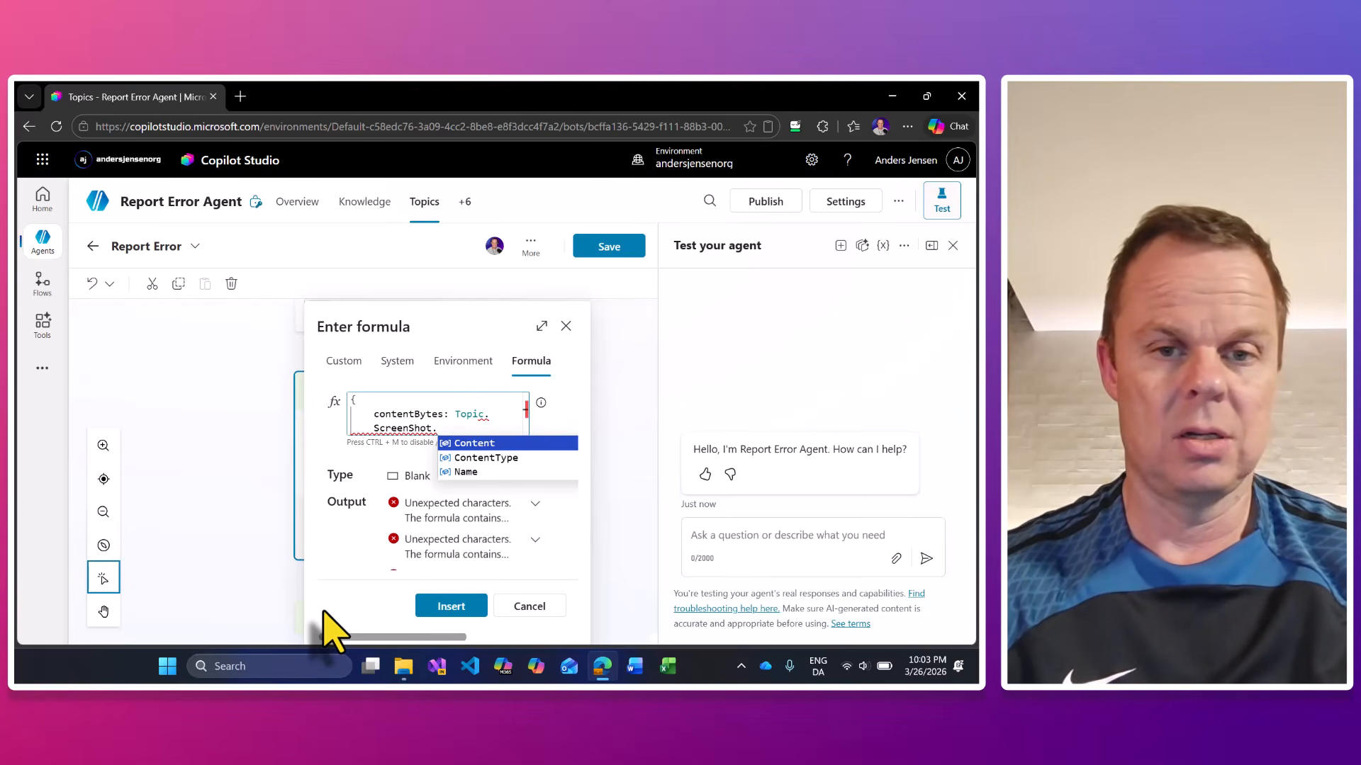
key(Tab)
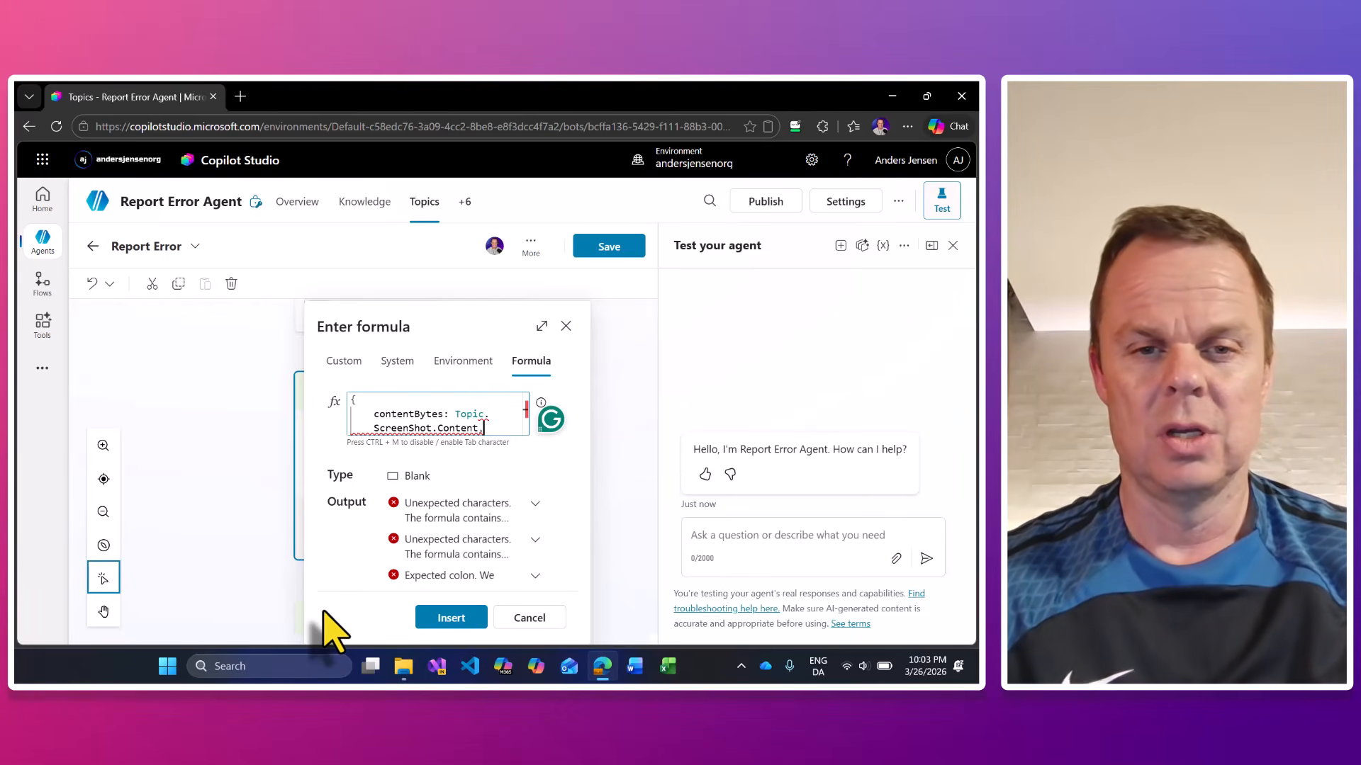
key(Return)
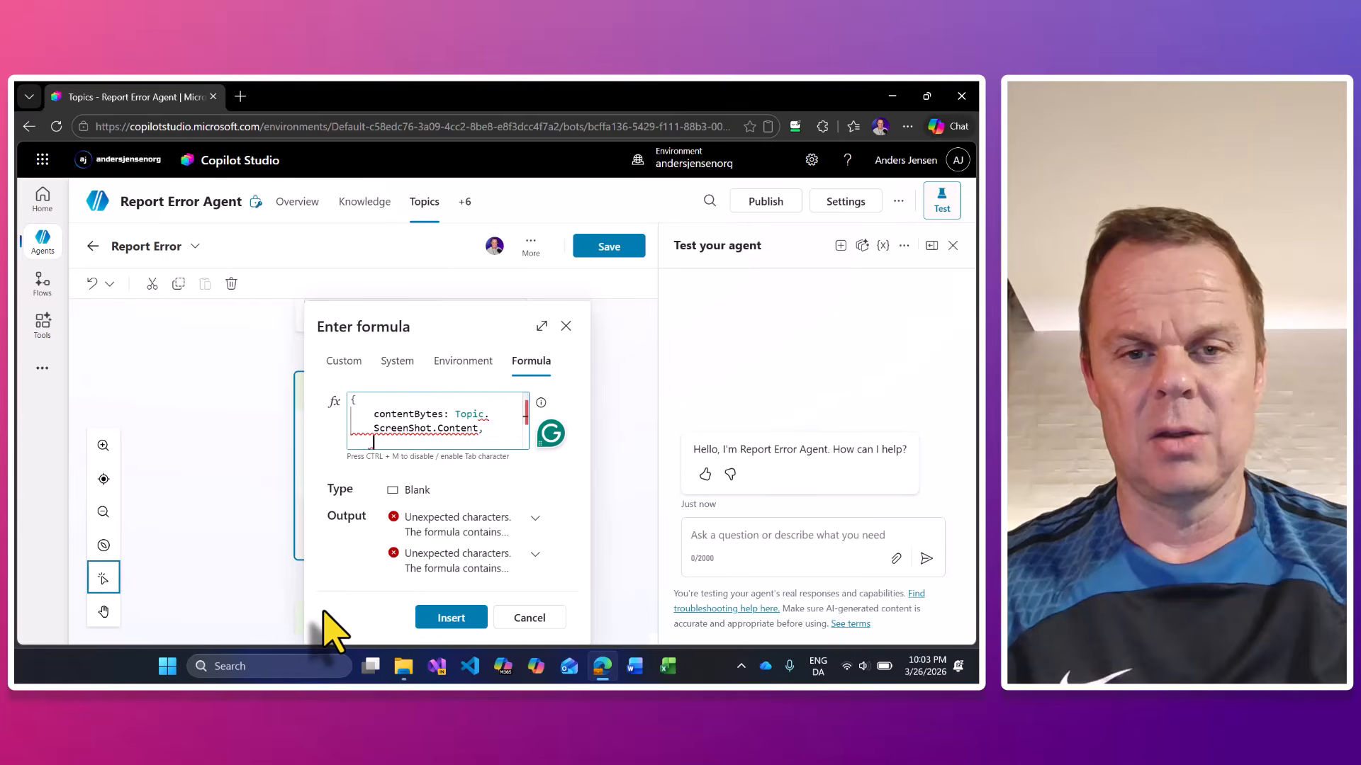
click(414, 428)
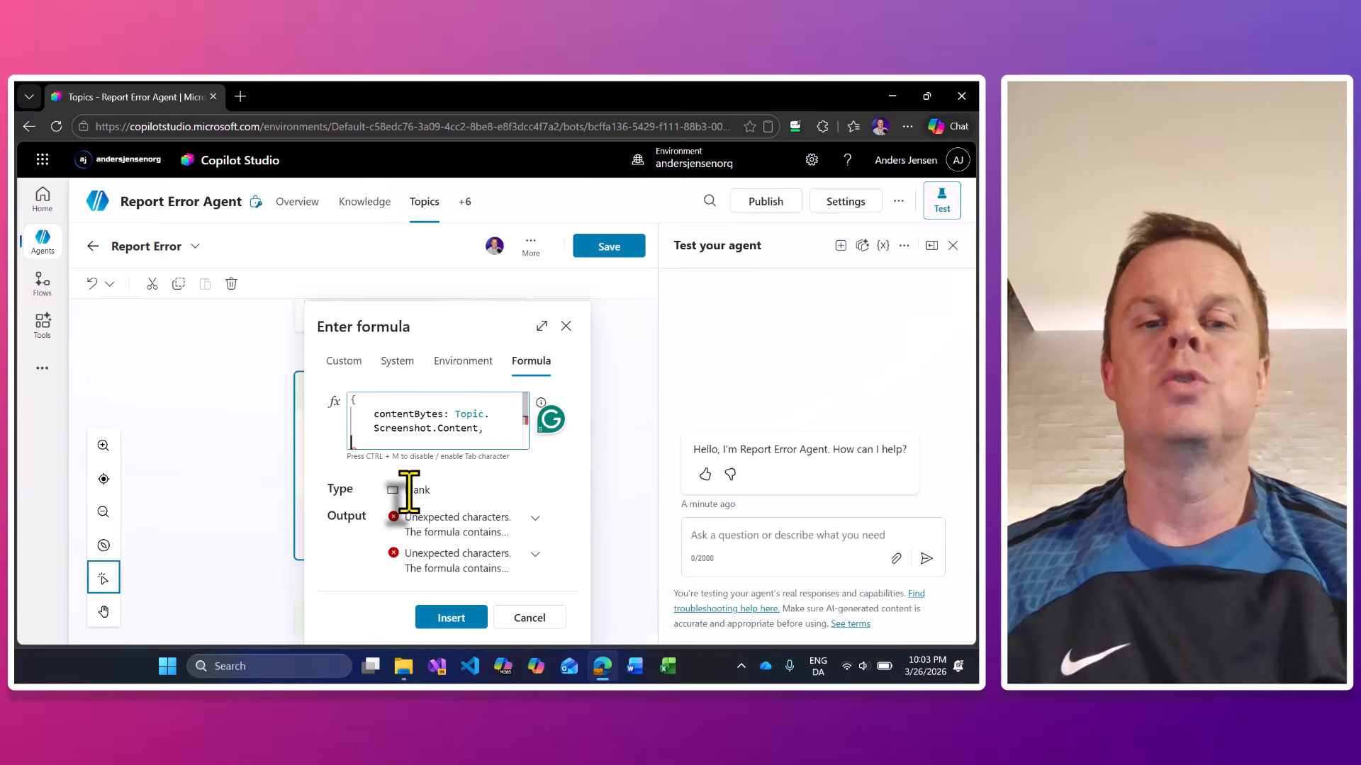
Step: Add the field name: Topic.Screenshot.Name to the record formula, close the record, and insert the formula as the Screenshot input
text(c)
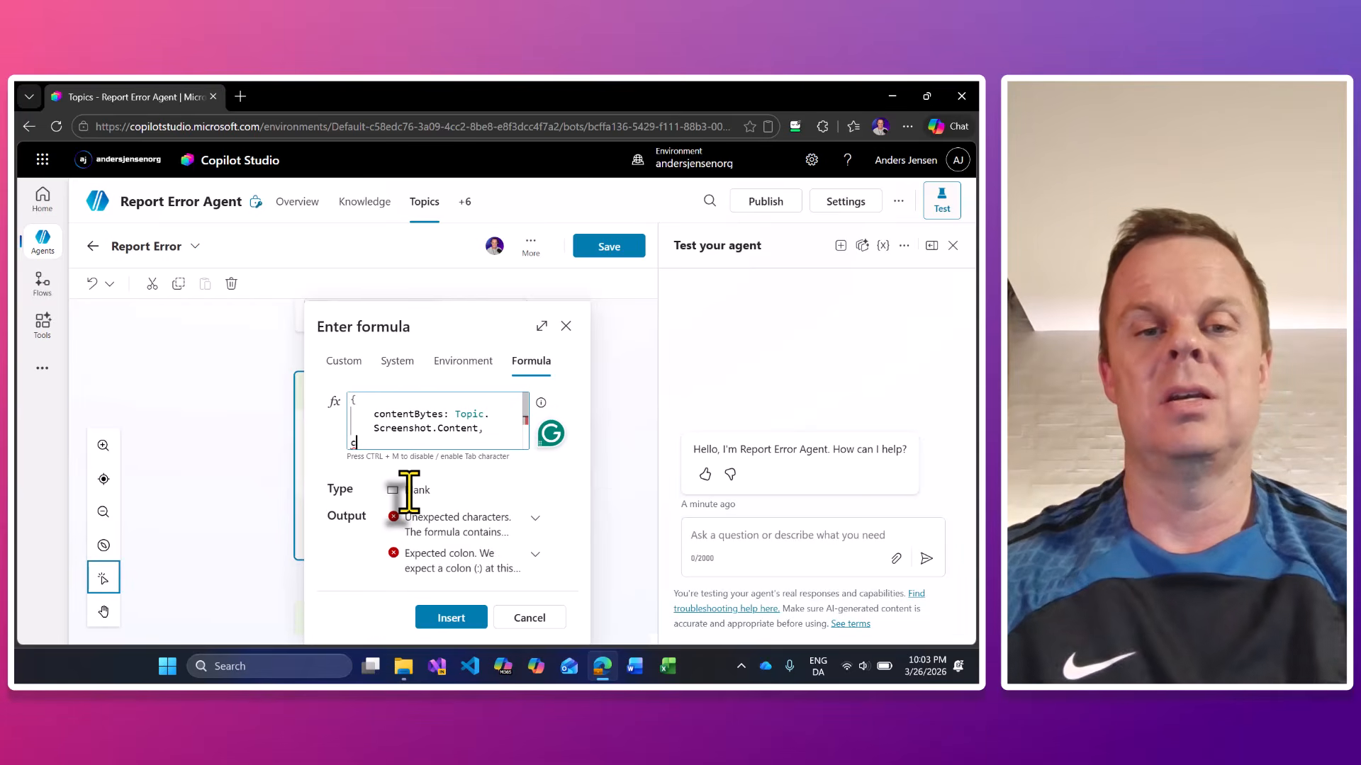
text(conte)
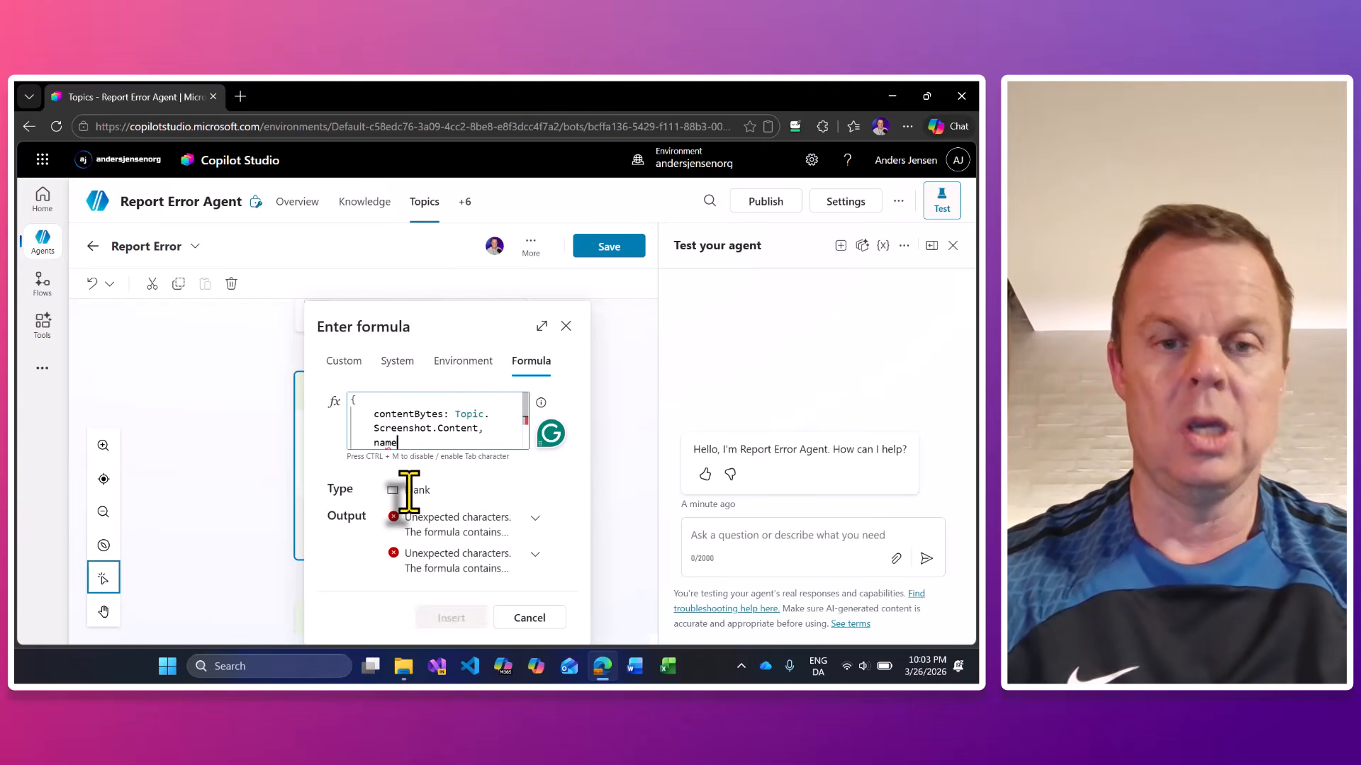
text(Topi)
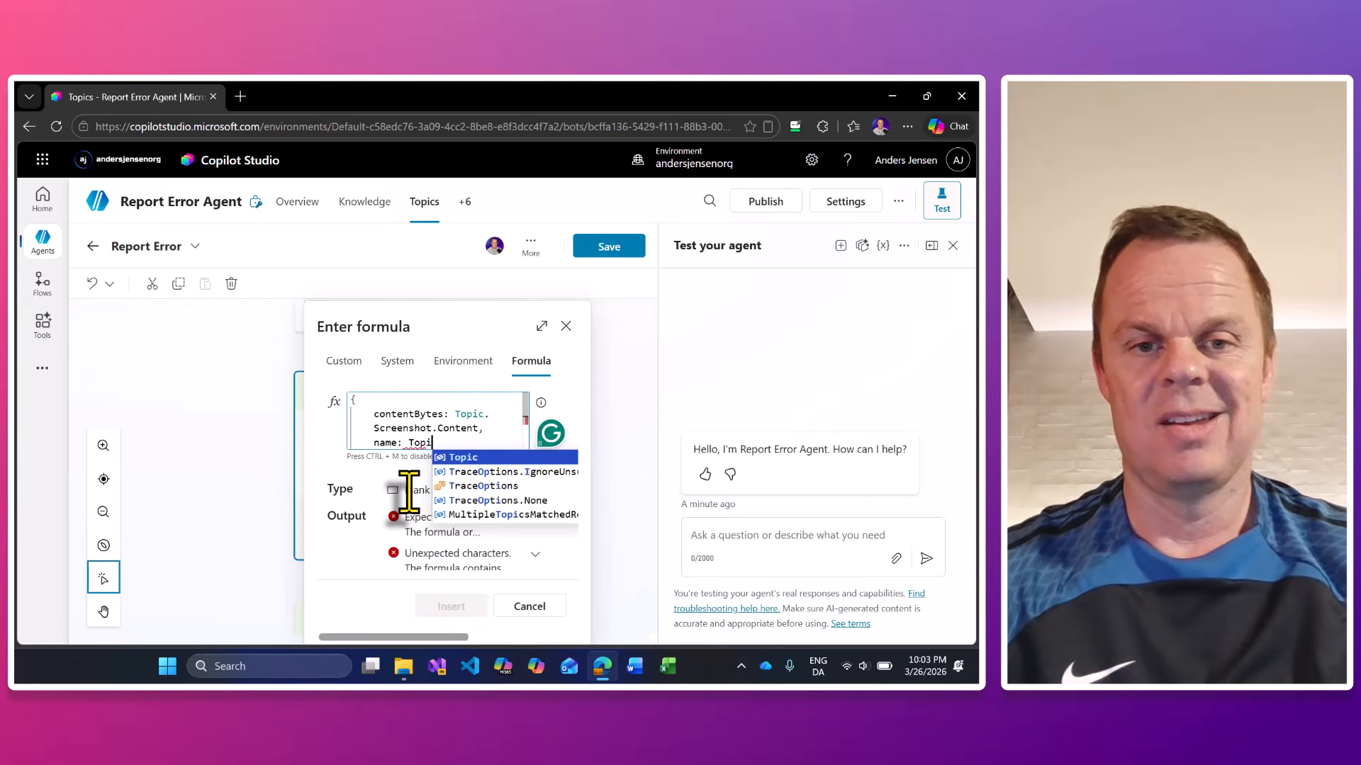
text(c.ScreenShot.)
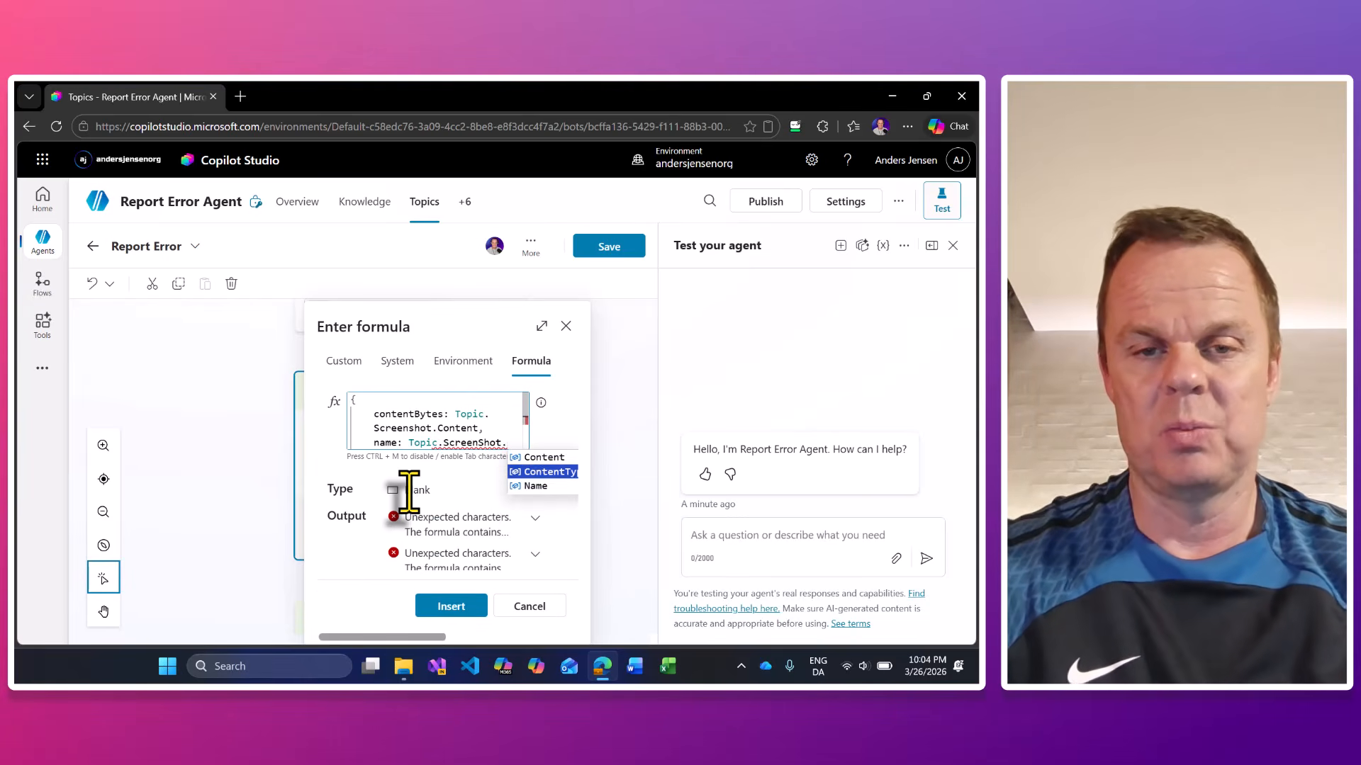
key(Tab)
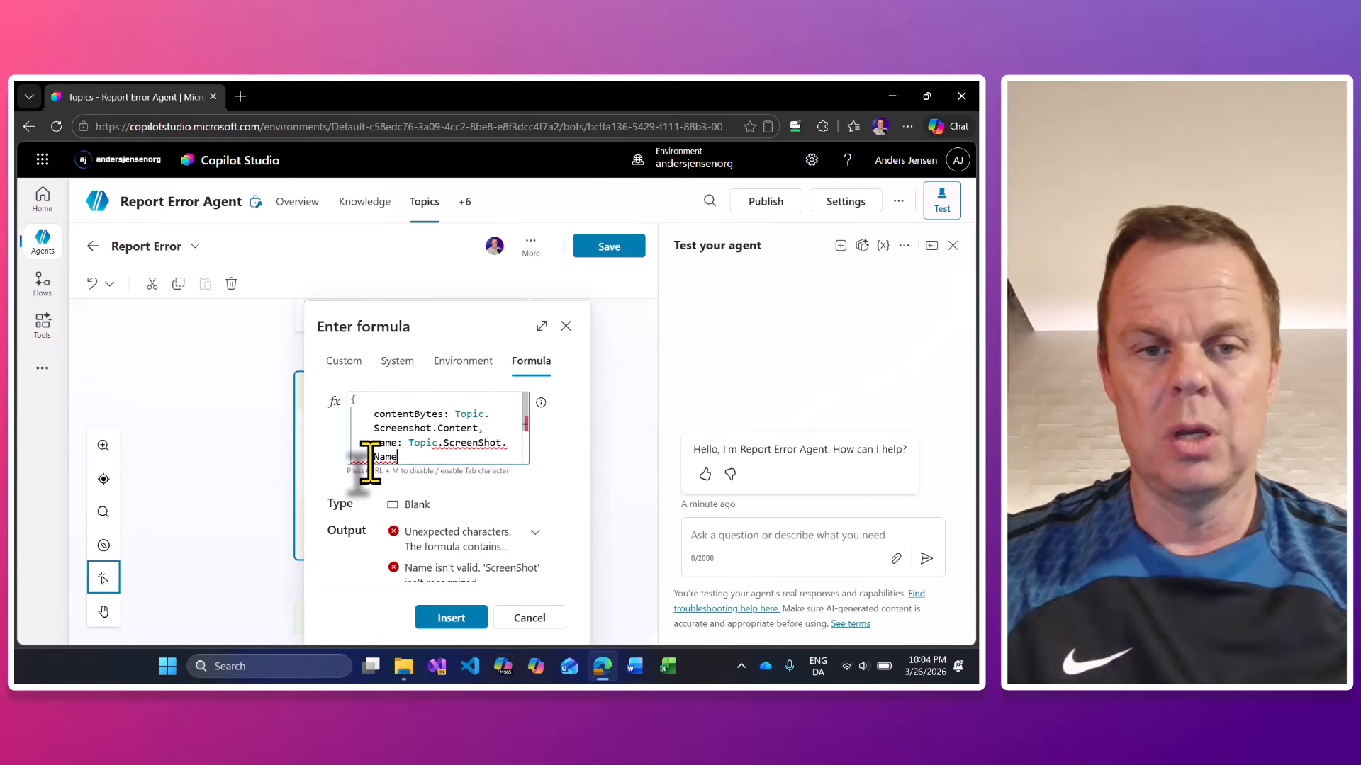
key(Return)
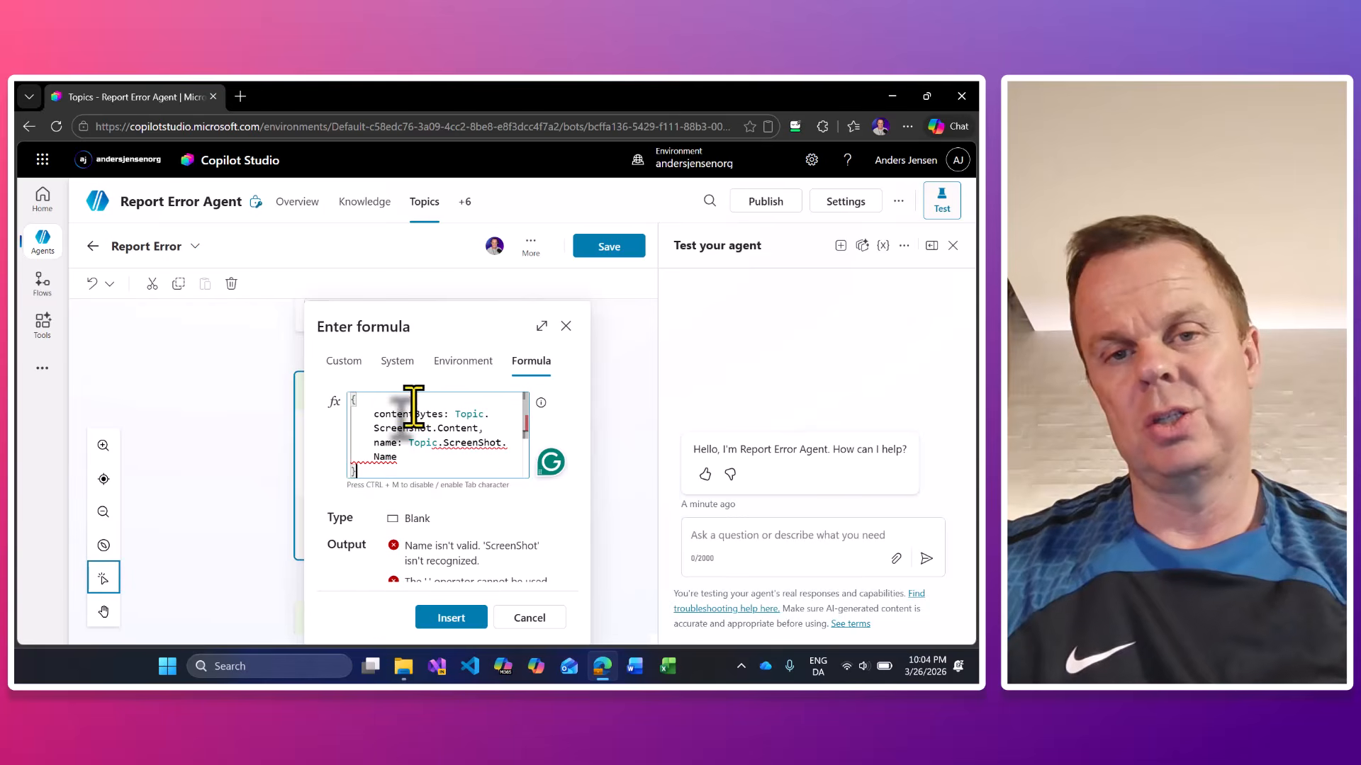
click(482, 443)
key(BackSpace)
text(s)
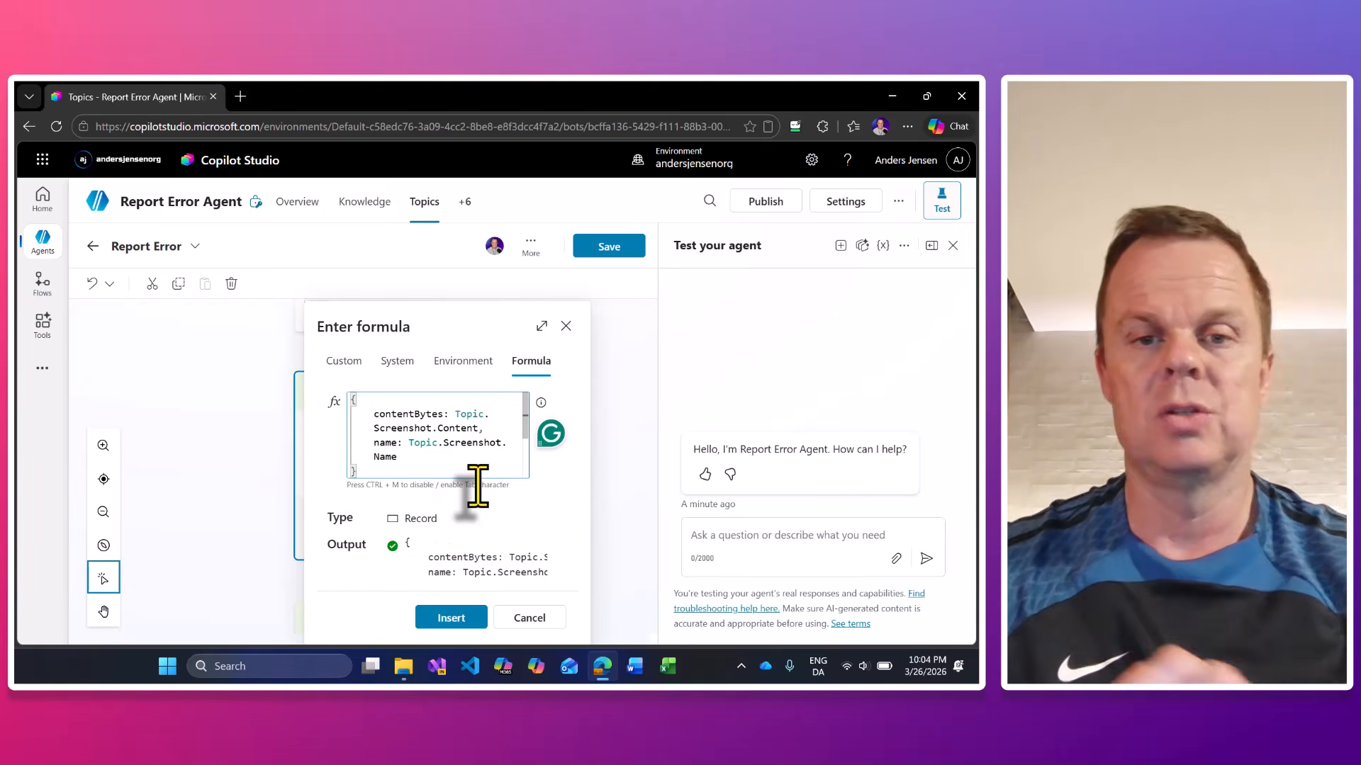
click(454, 618)
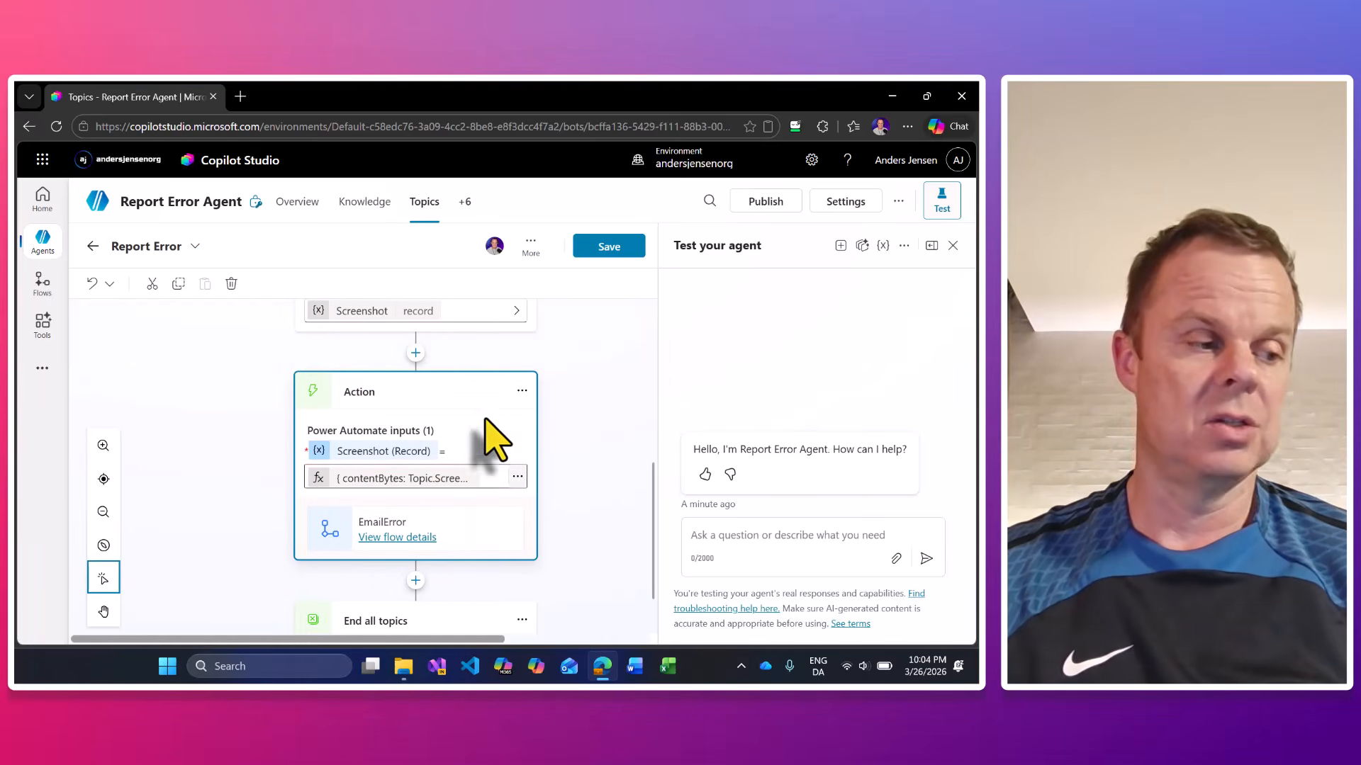
Step: Save the Report Error topic, then send "i want to report an error" in a new test session
click(602, 247)
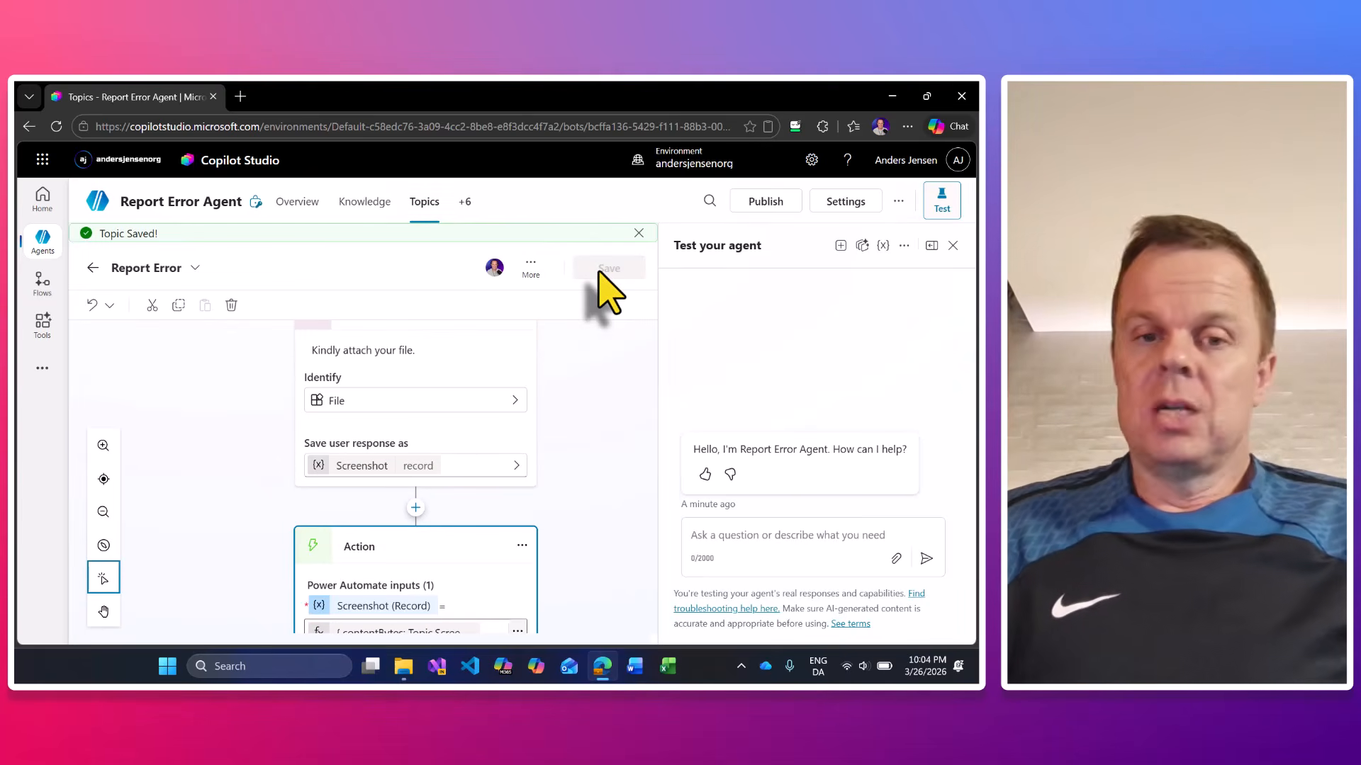
click(839, 246)
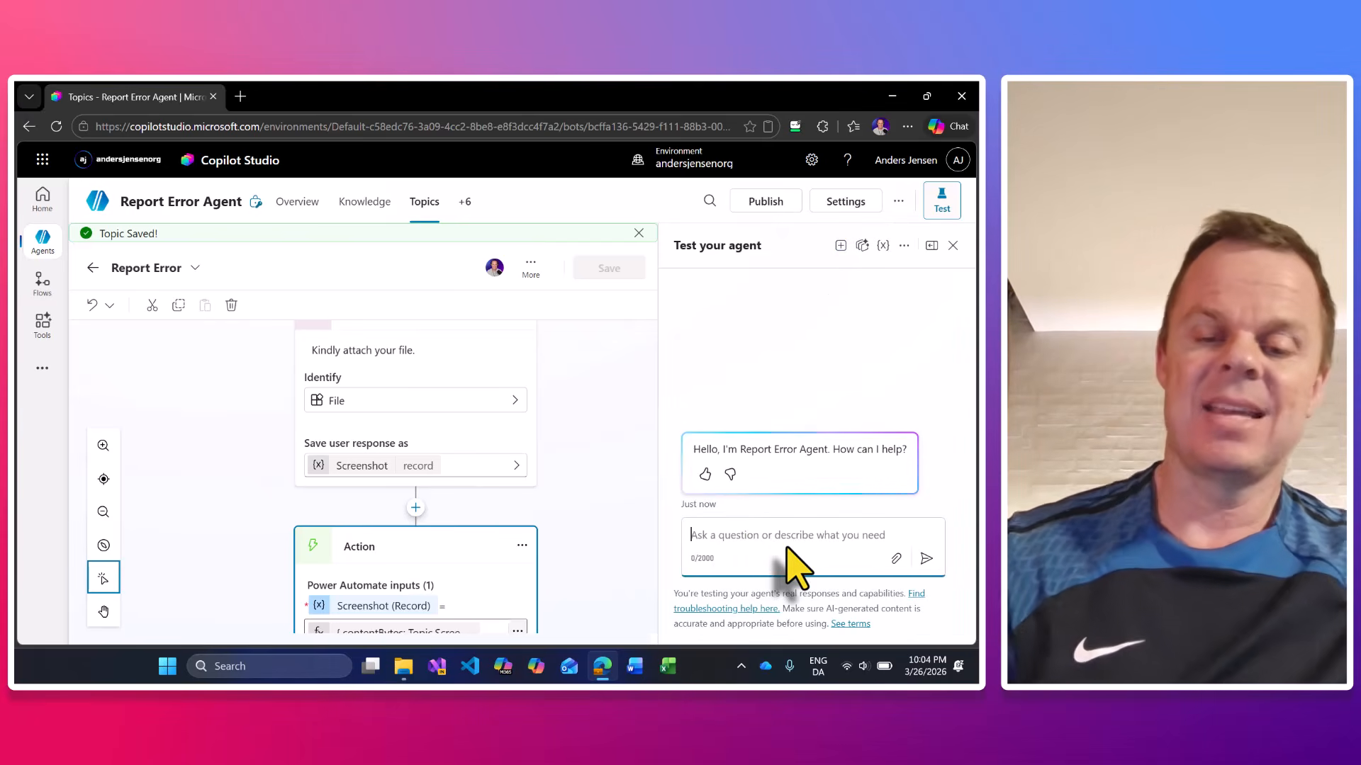
text(i want t)
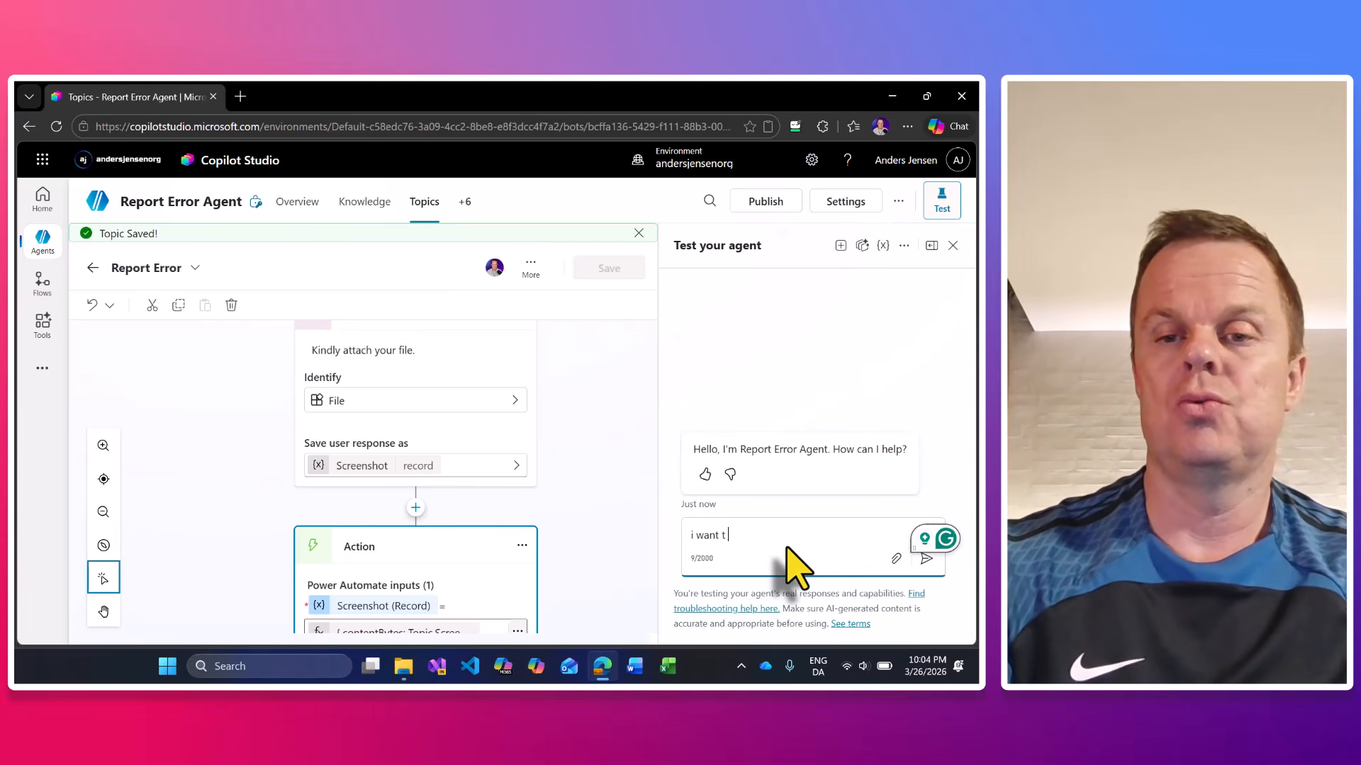
text(o report an error)
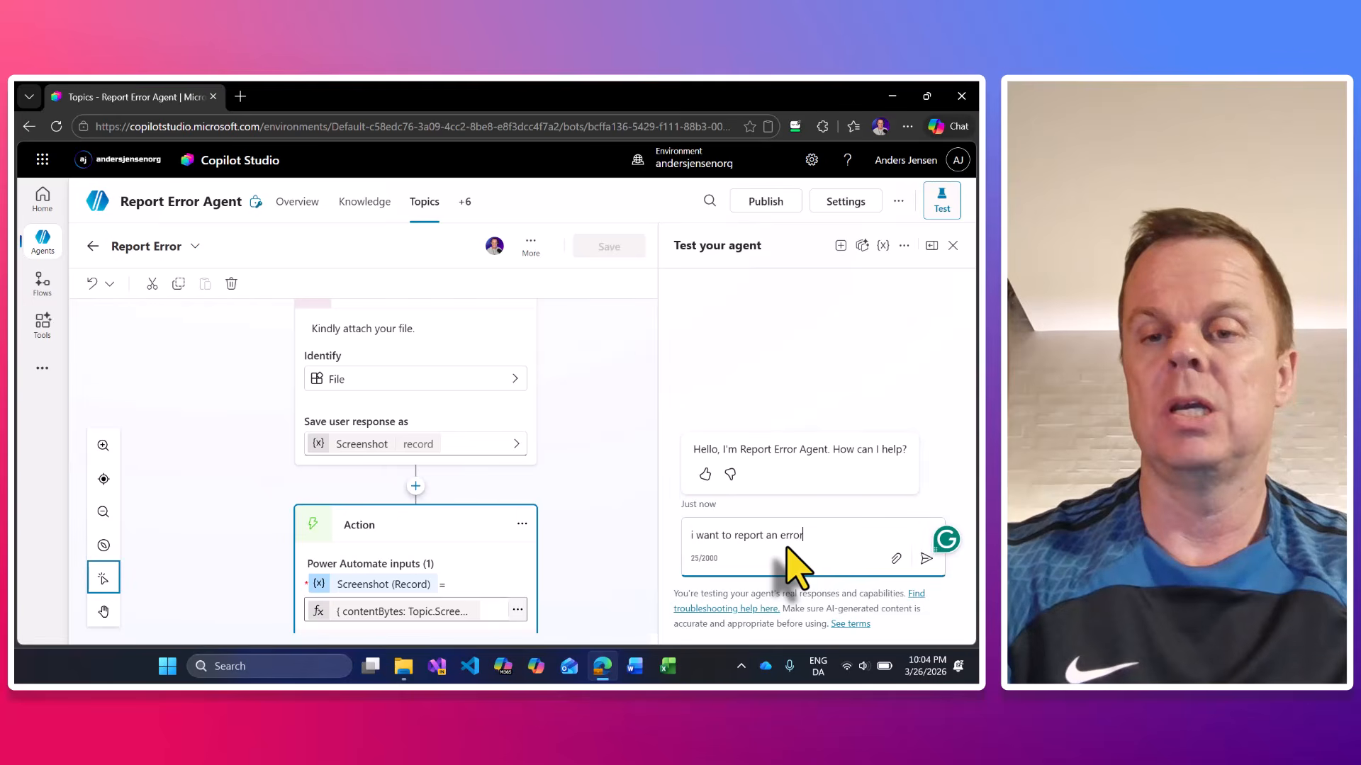
key(Return)
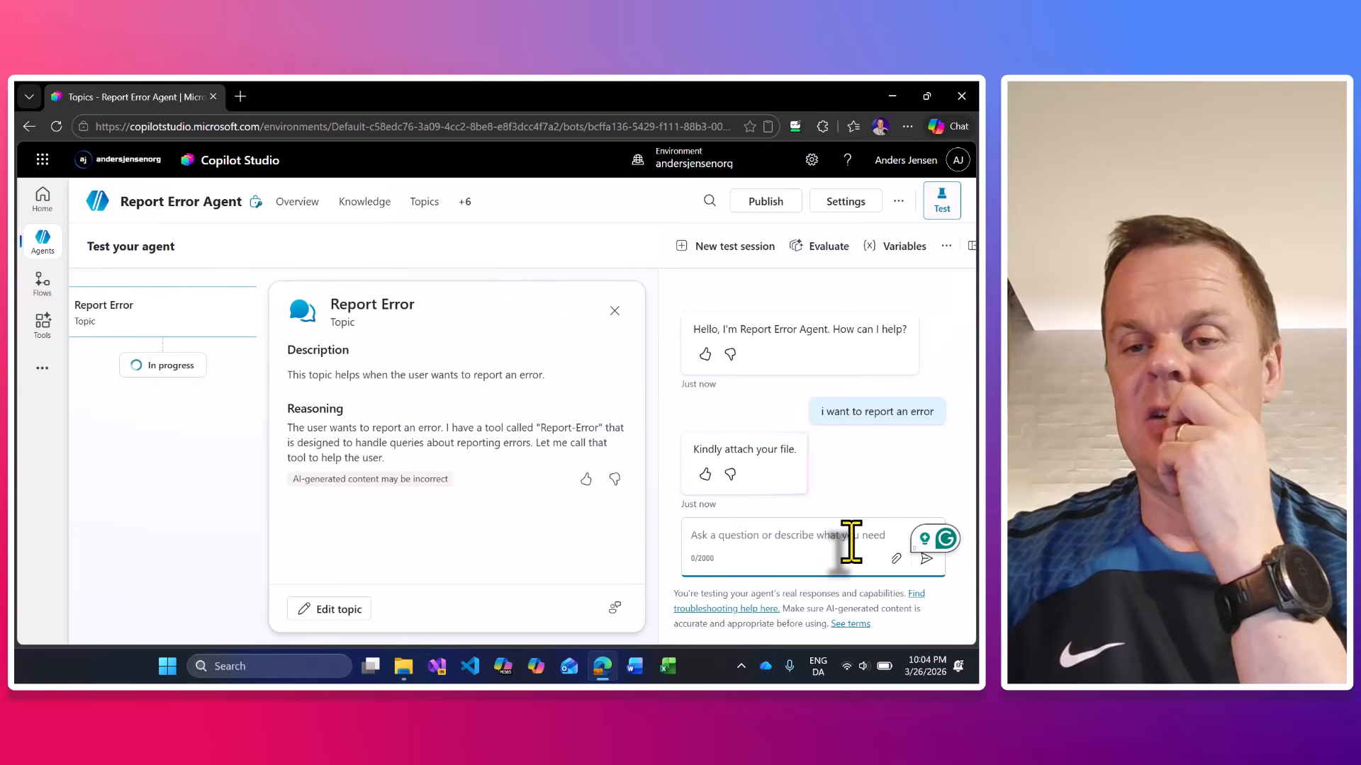
Step: Attach GabrielComposition.xlsx from the Desktop to the test chat and send it as the requested file
click(896, 559)
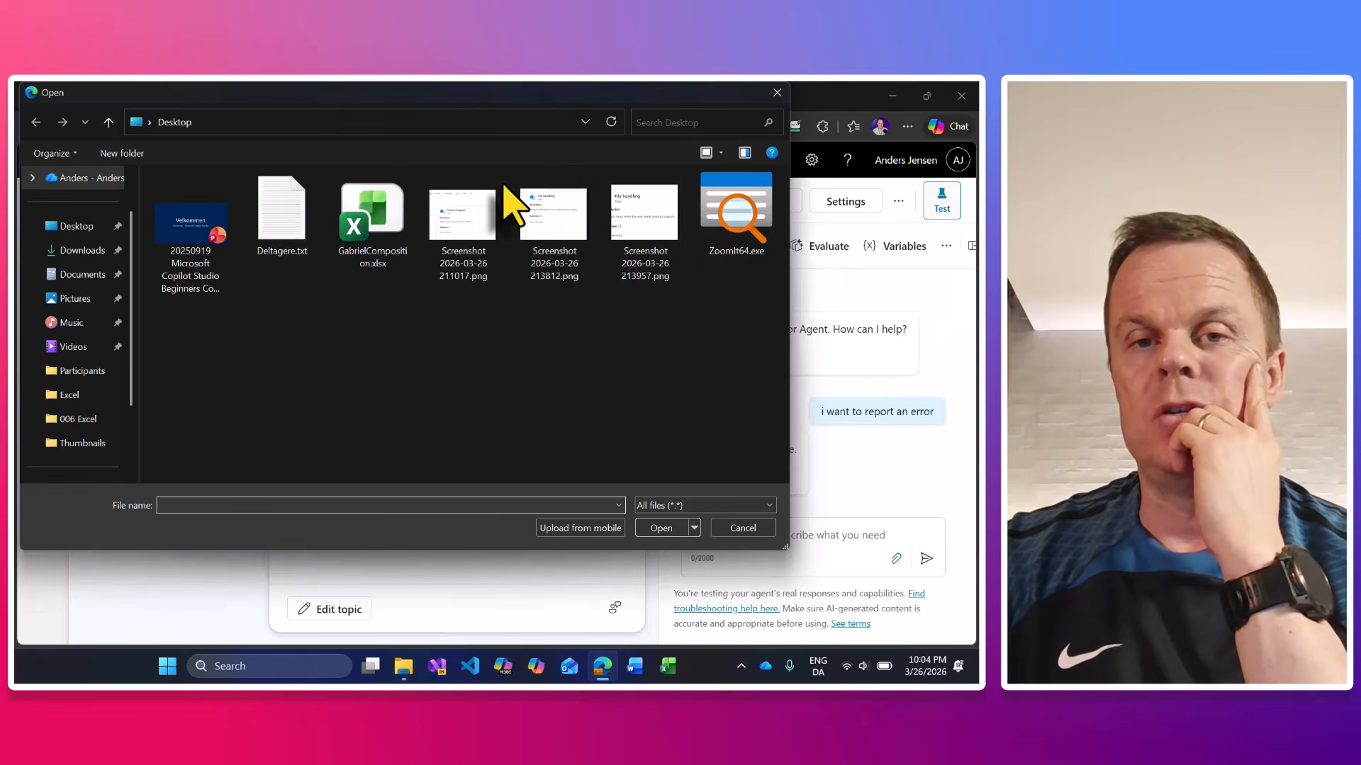
click(486, 221)
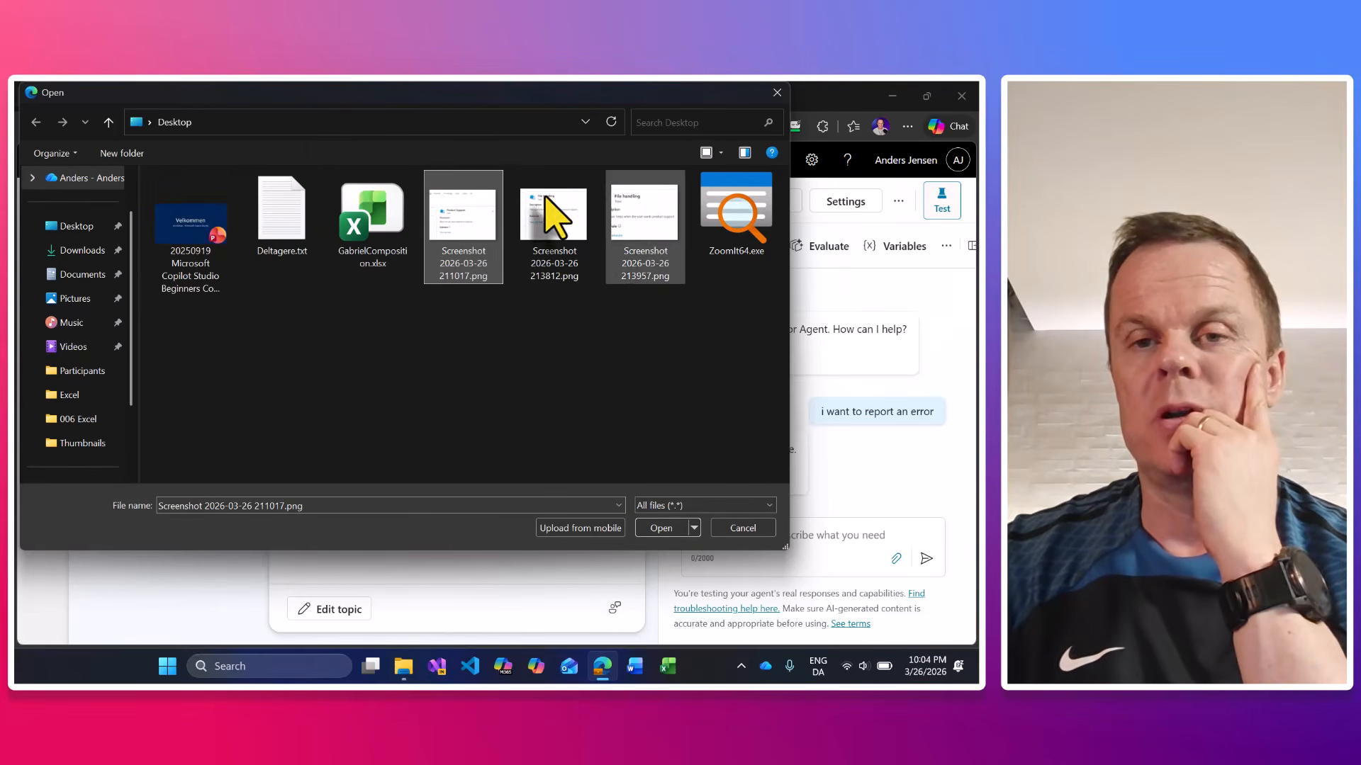
click(371, 223)
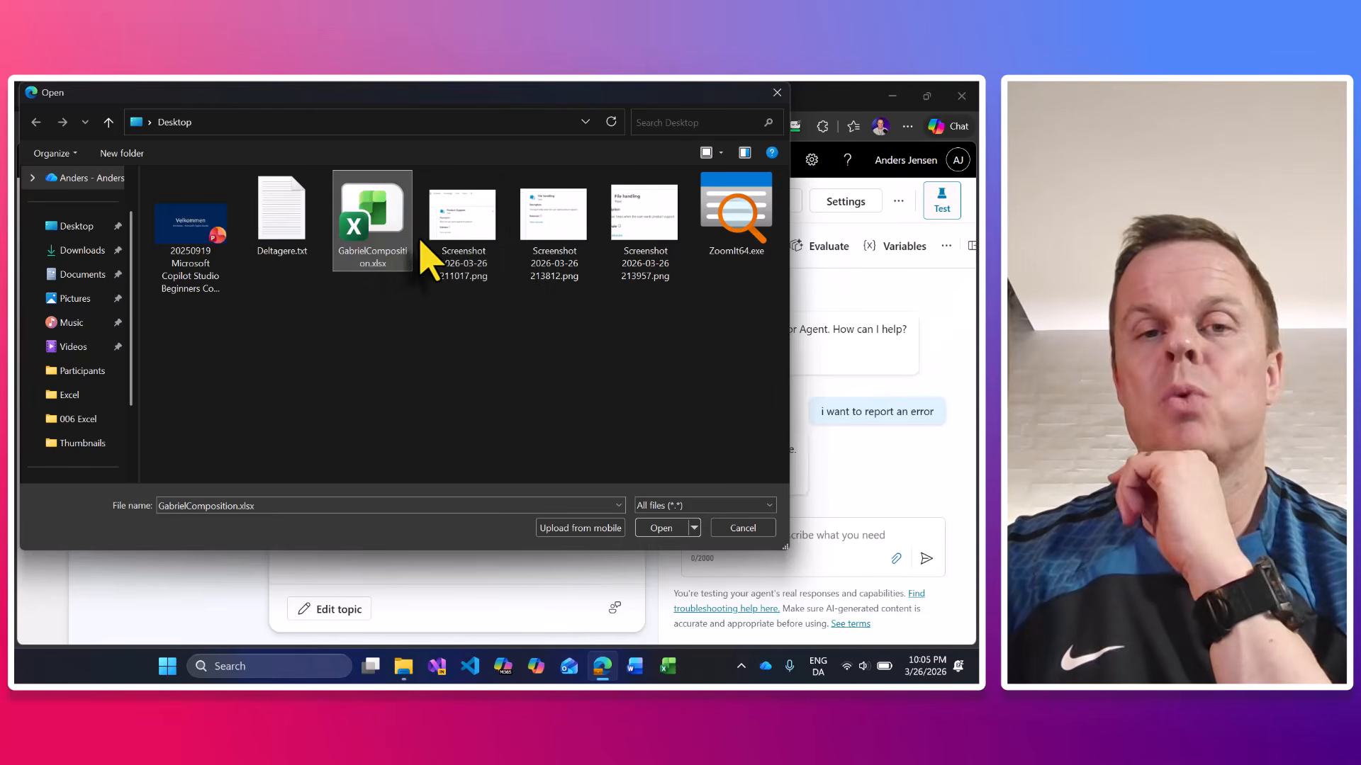
click(658, 528)
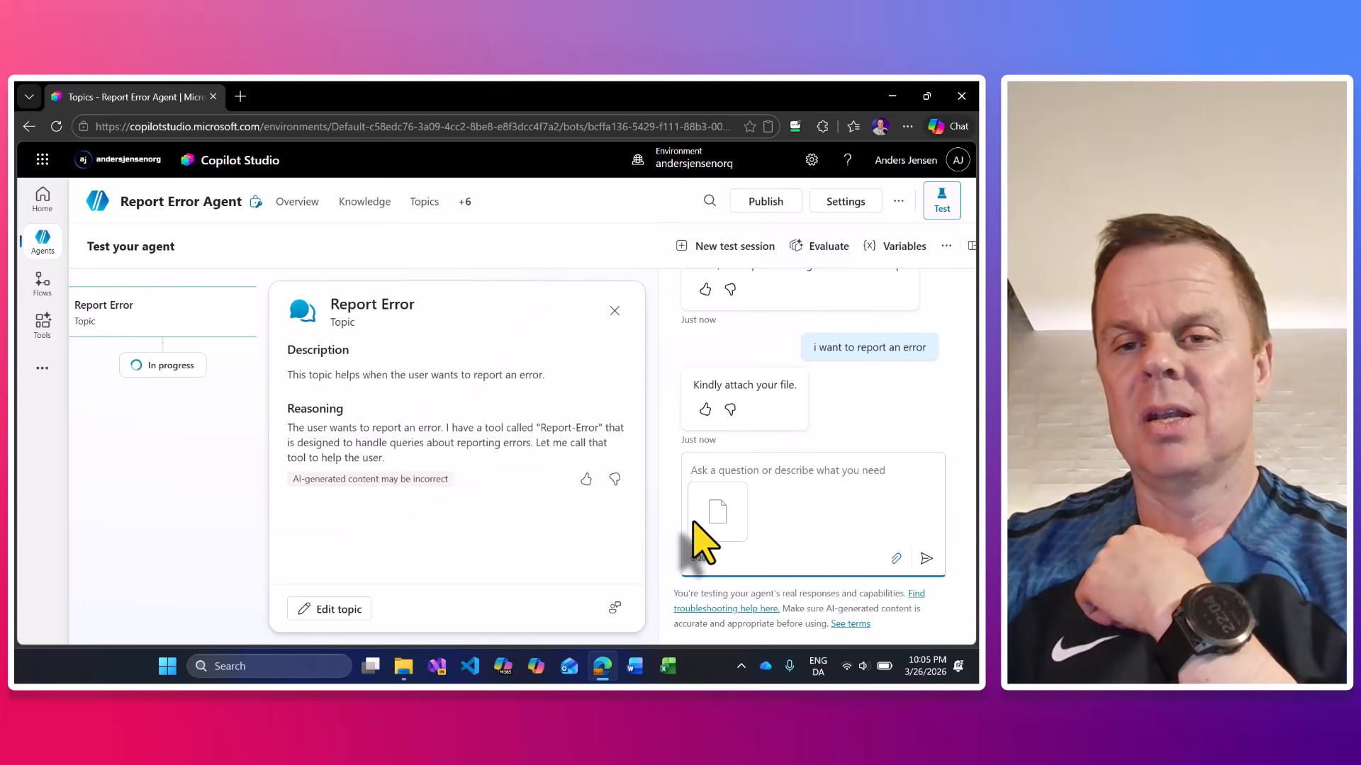
click(925, 559)
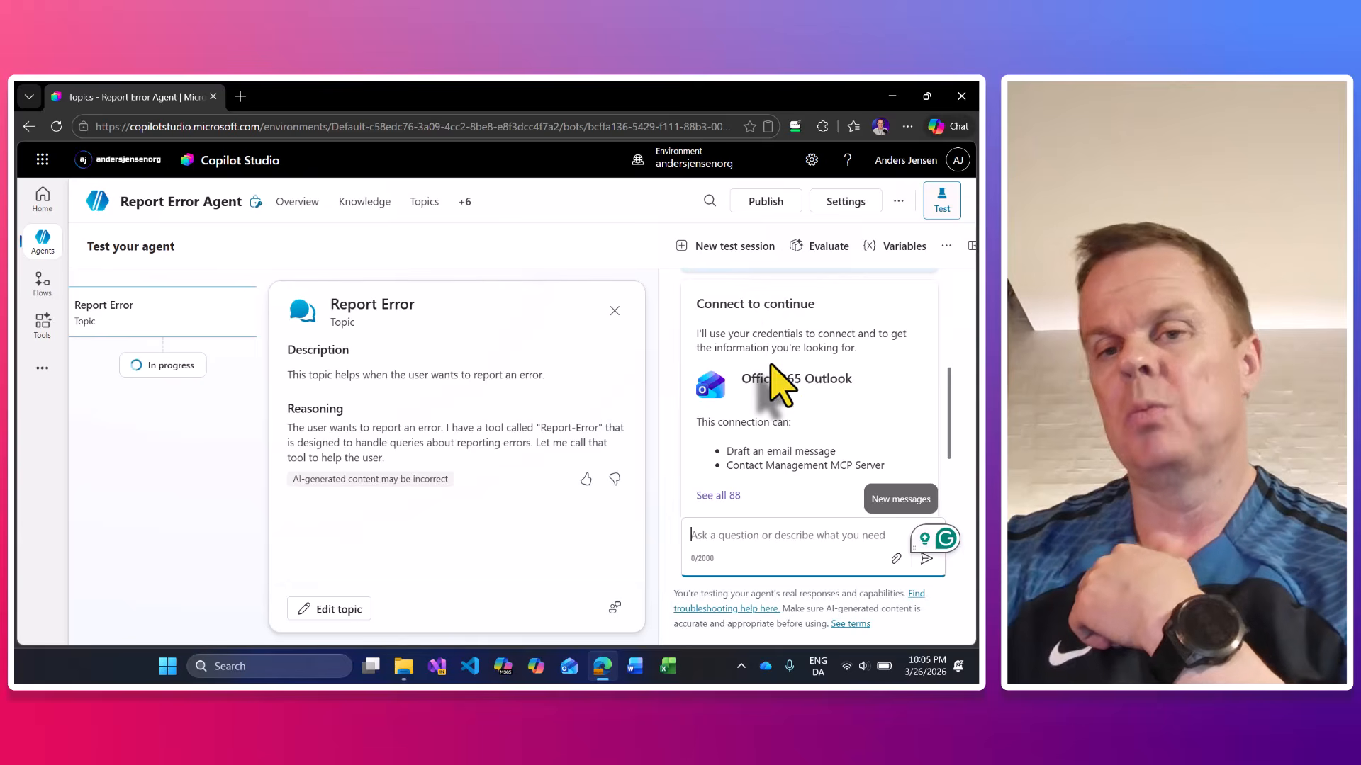
Step: Allow the Office 365 Outlook connection in the test chat and bring the received Error report email into view in Outlook
scroll(784, 380, down, 1)
scroll(806, 482, down, 1)
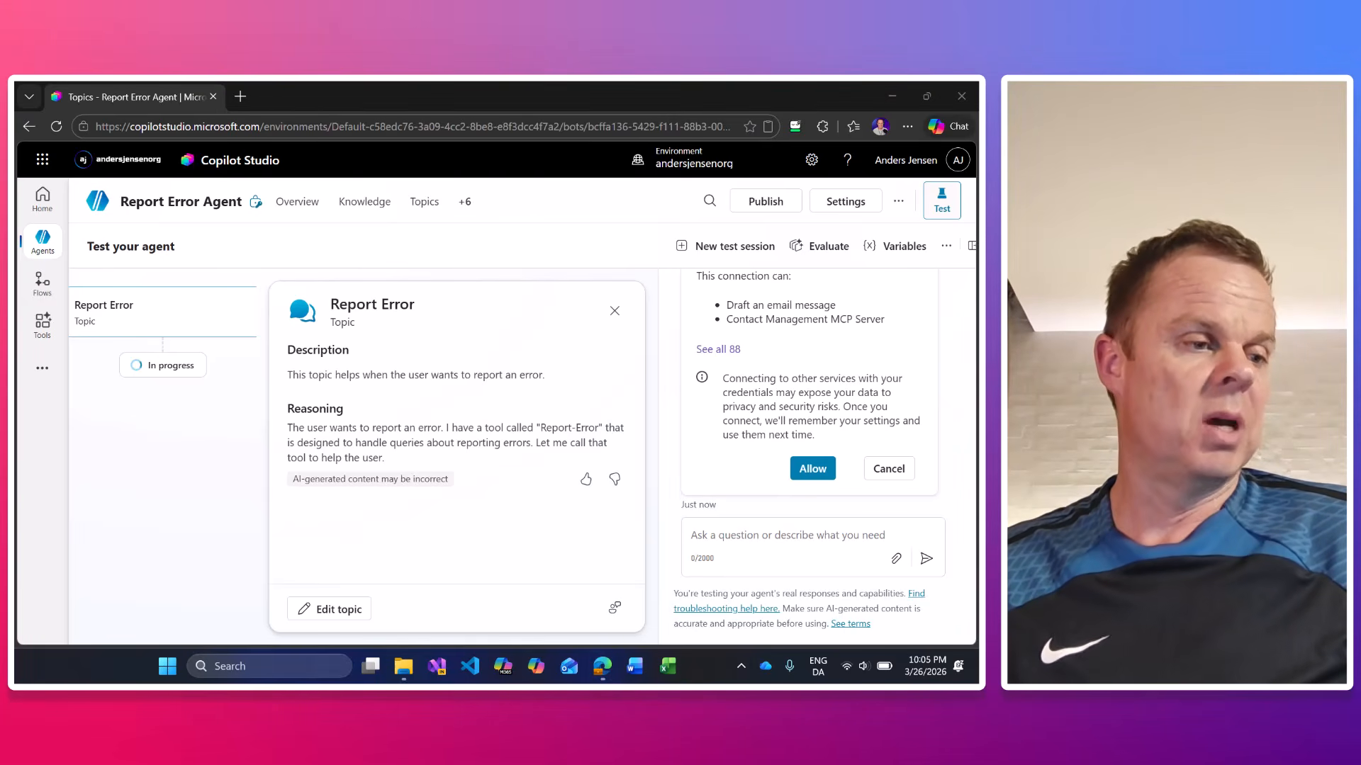
drag(14, 105, 559, 158)
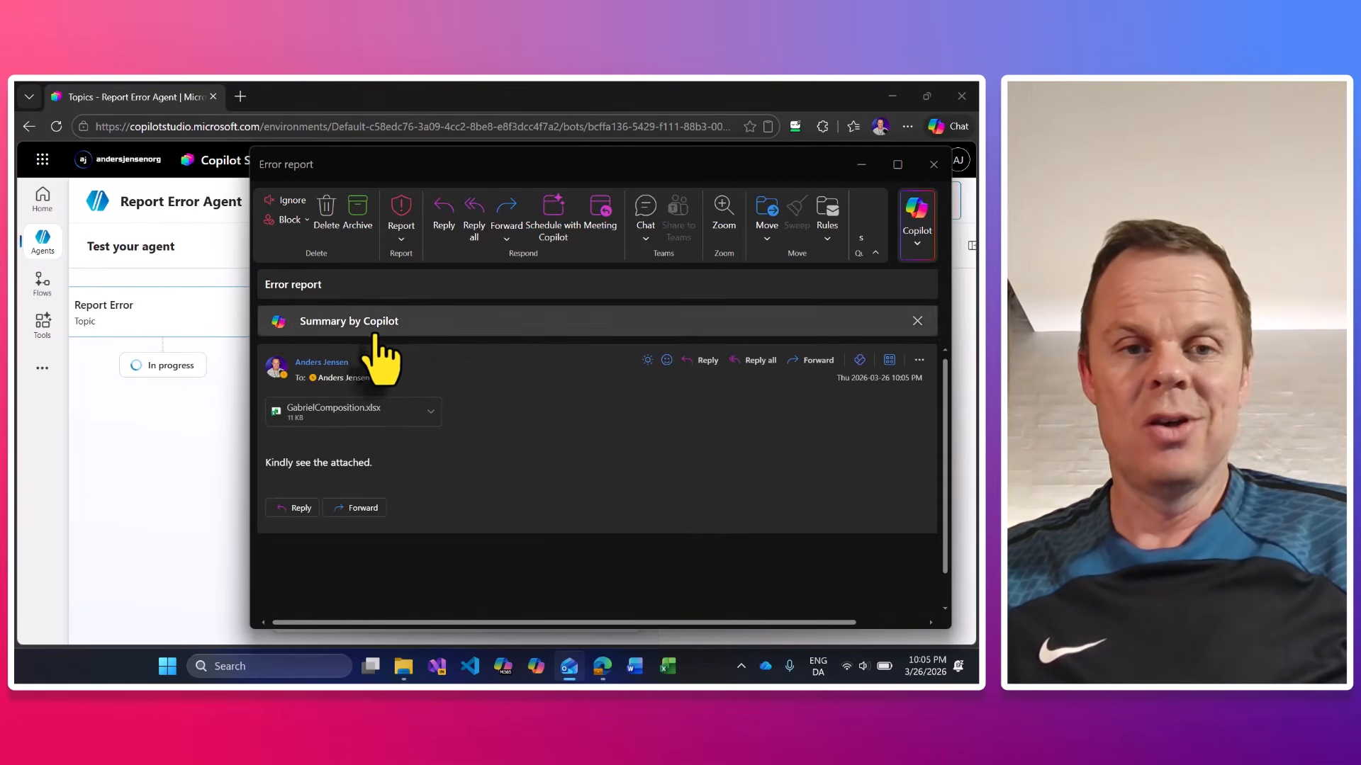